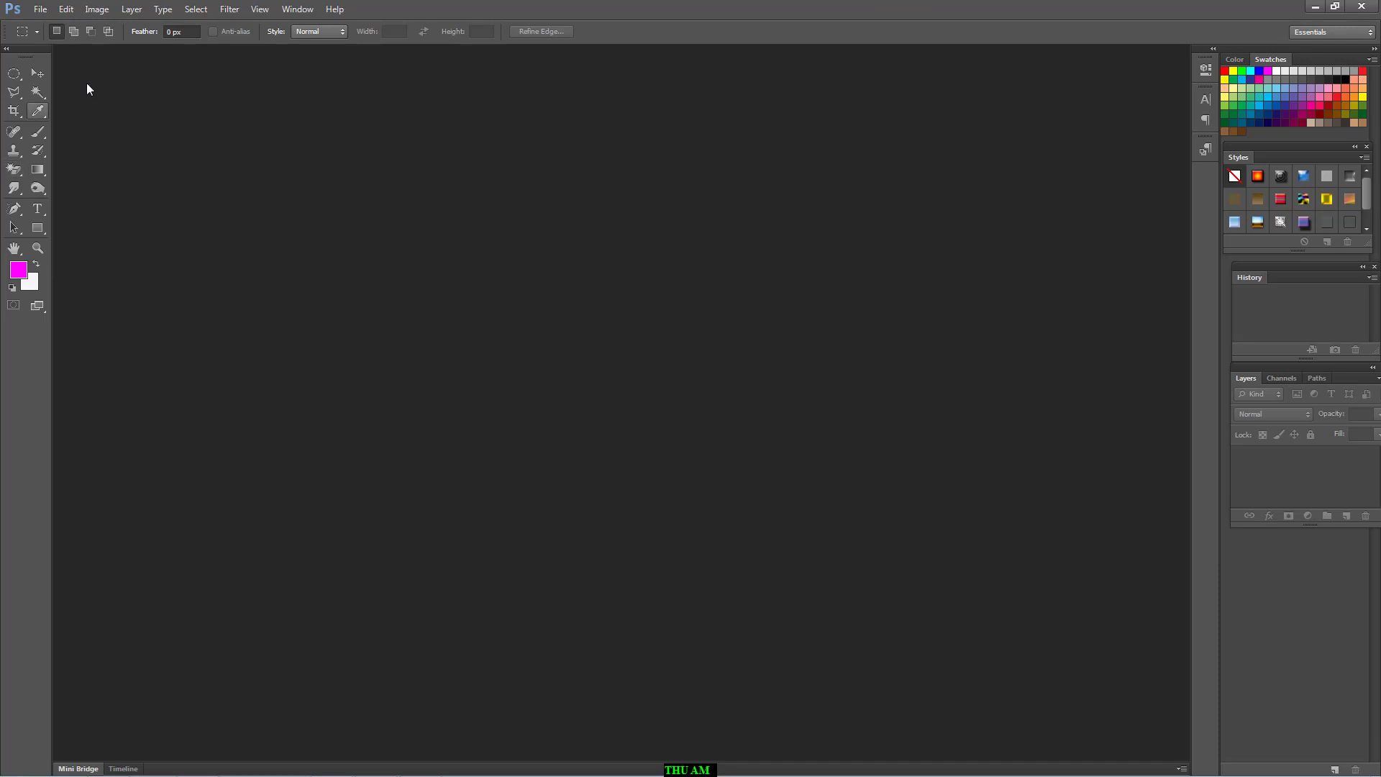
- Open the anh-cuoi-phong-cach-han-quoc-dep wedding photo from the ANH CUOI folder on Local Disk (D:)
left_click(41, 10)
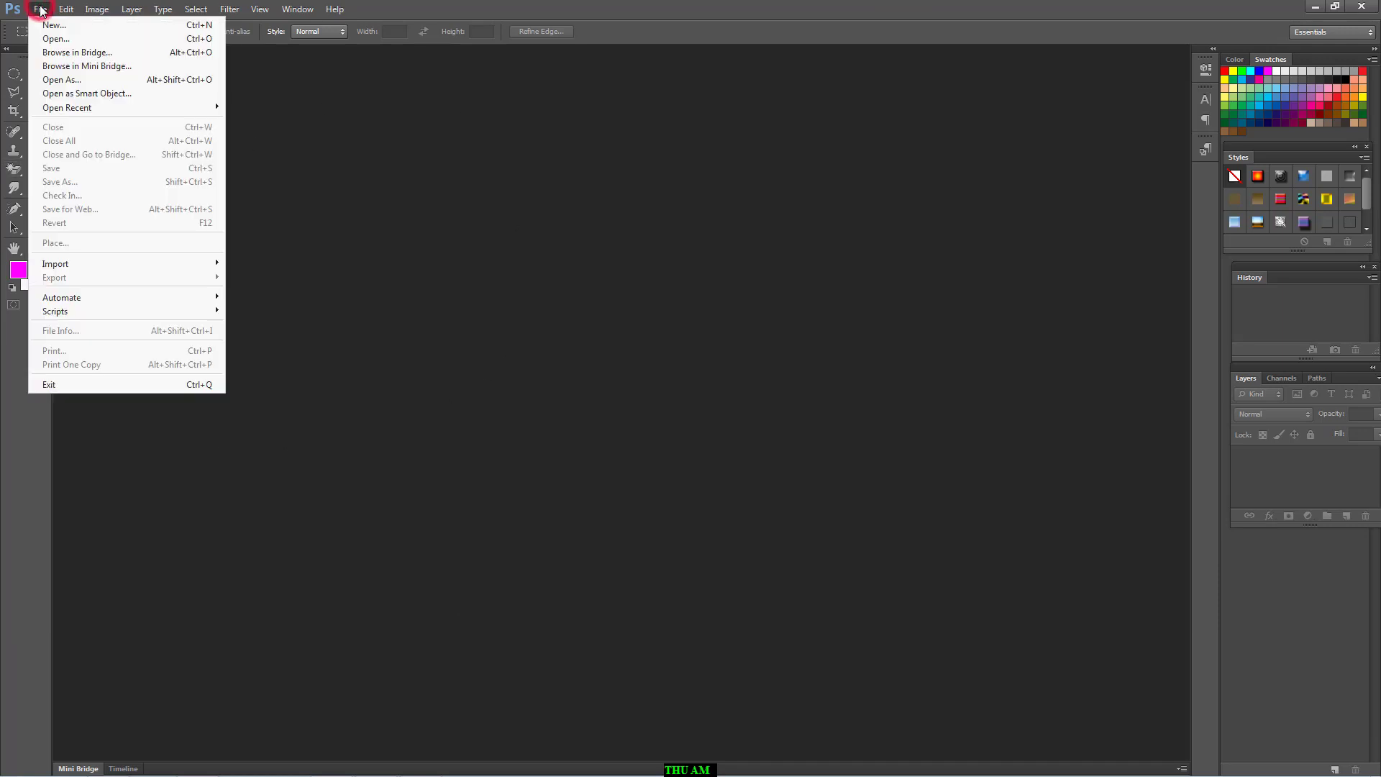
left_click(42, 36)
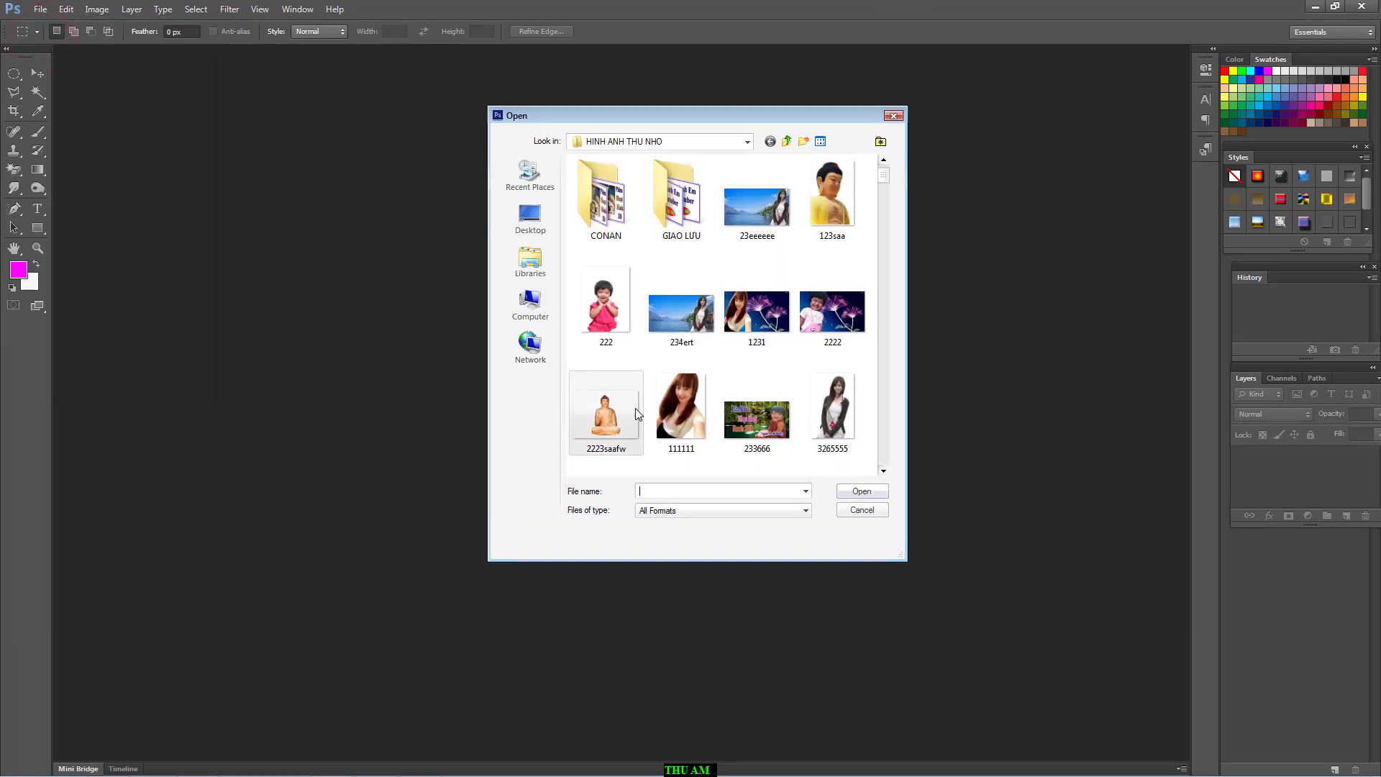
left_click(532, 306)
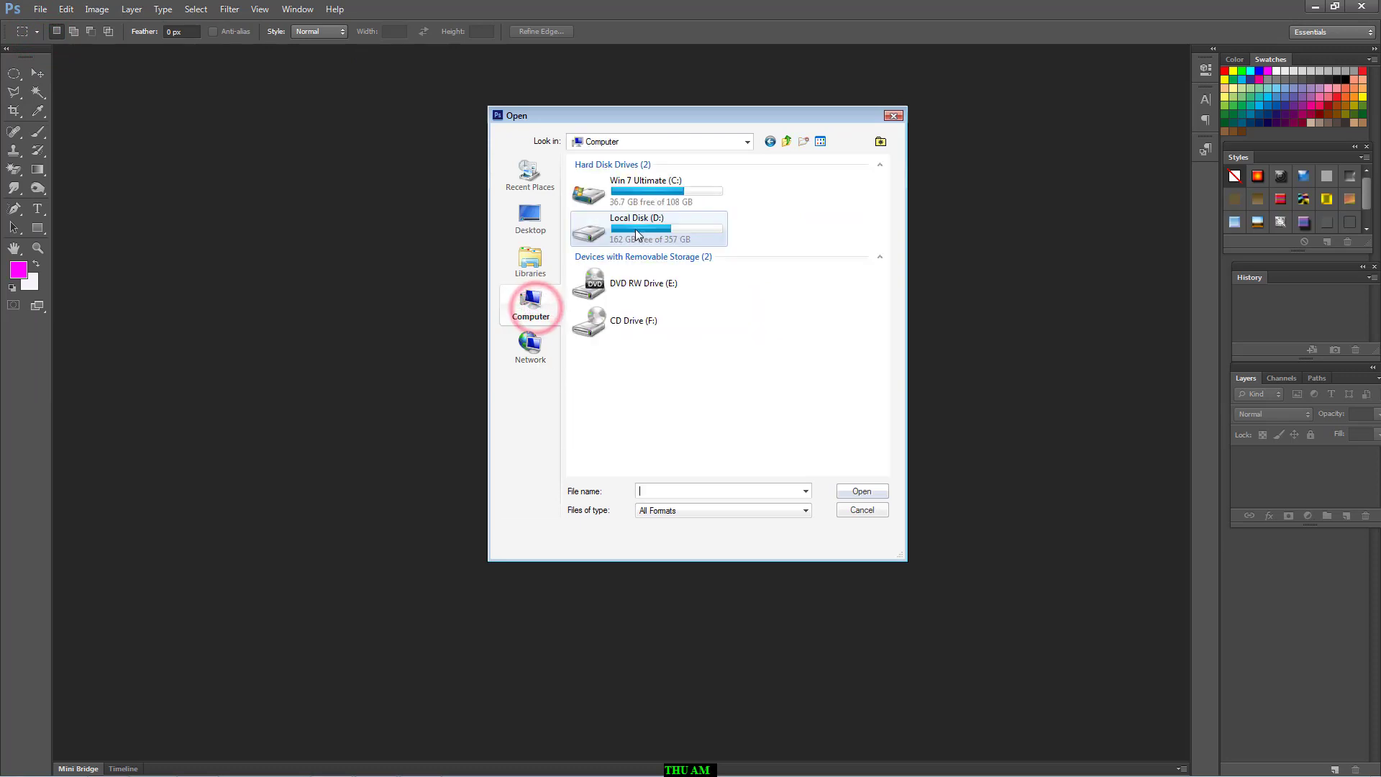
double_click(636, 232)
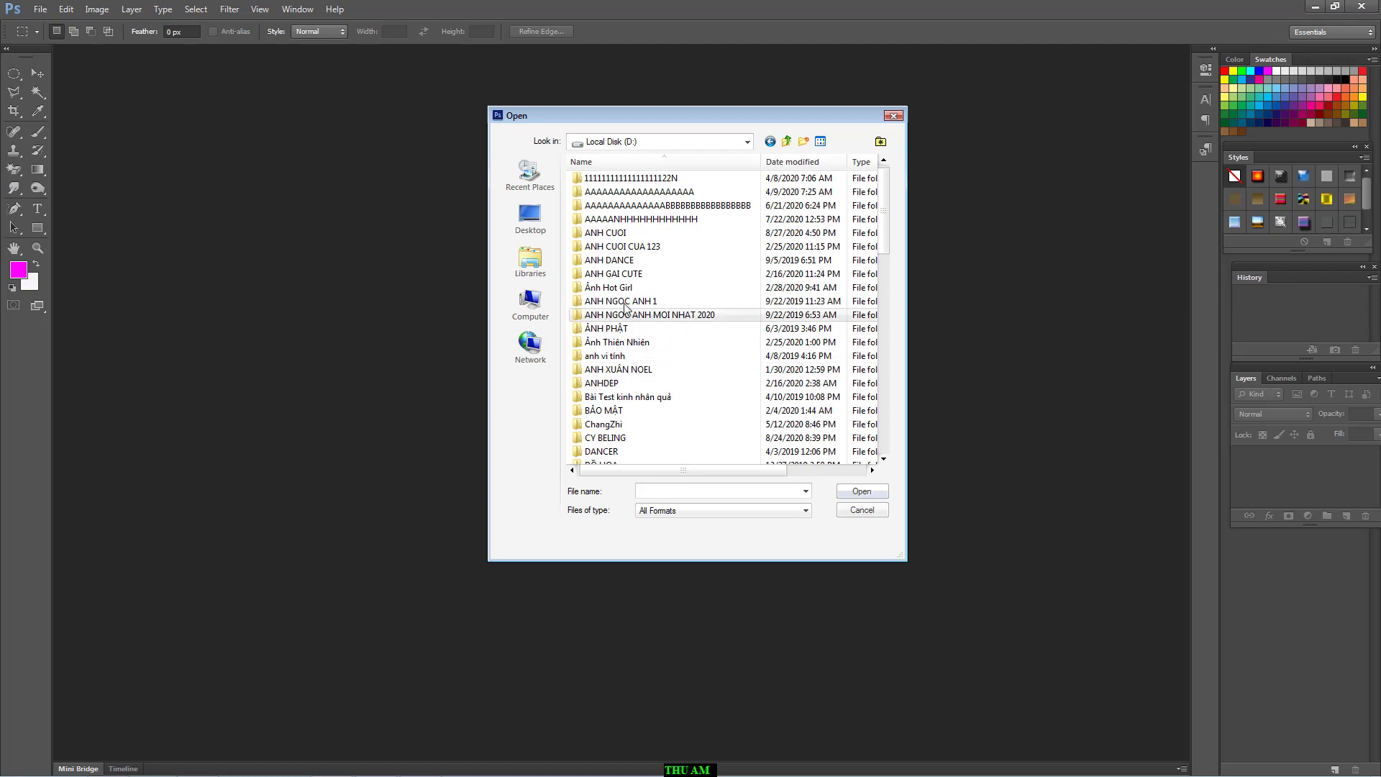
double_click(621, 234)
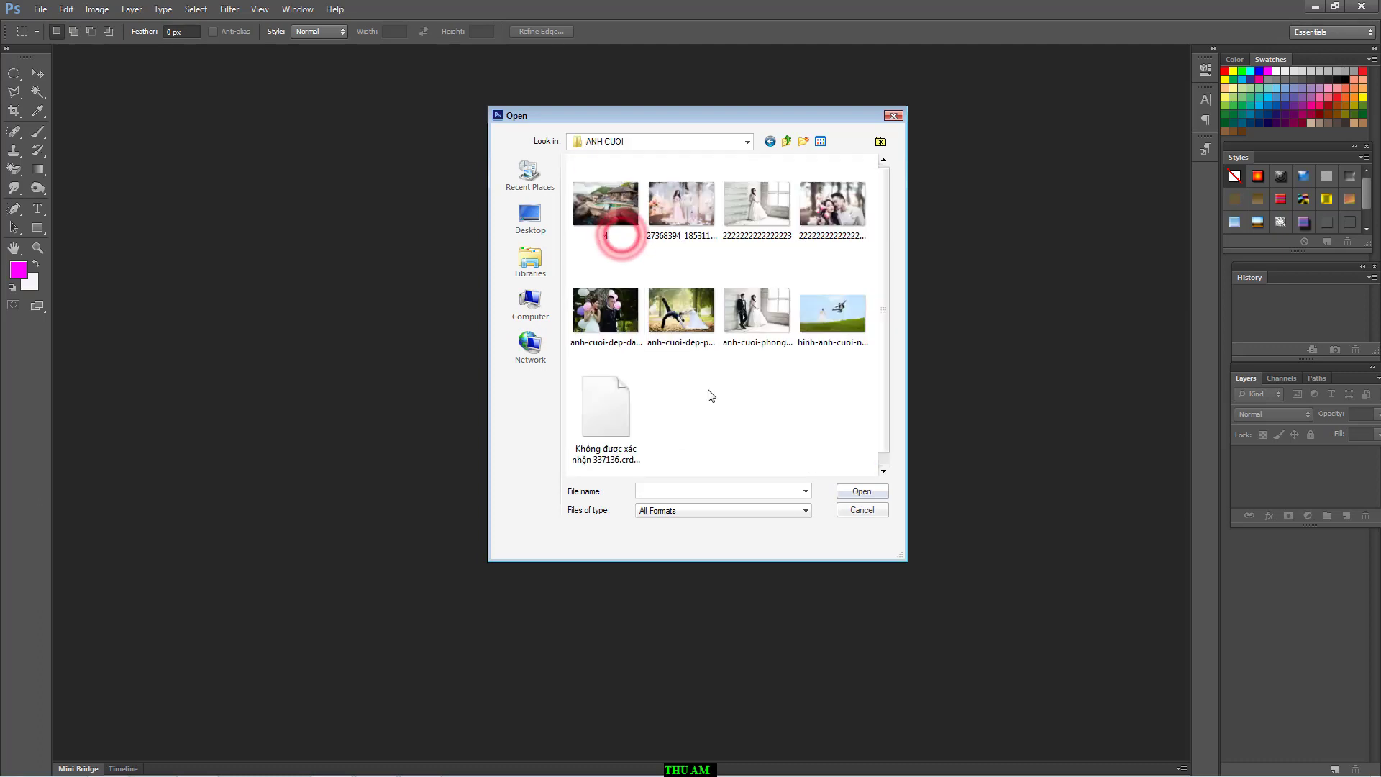
left_click(748, 311)
double_click(748, 311)
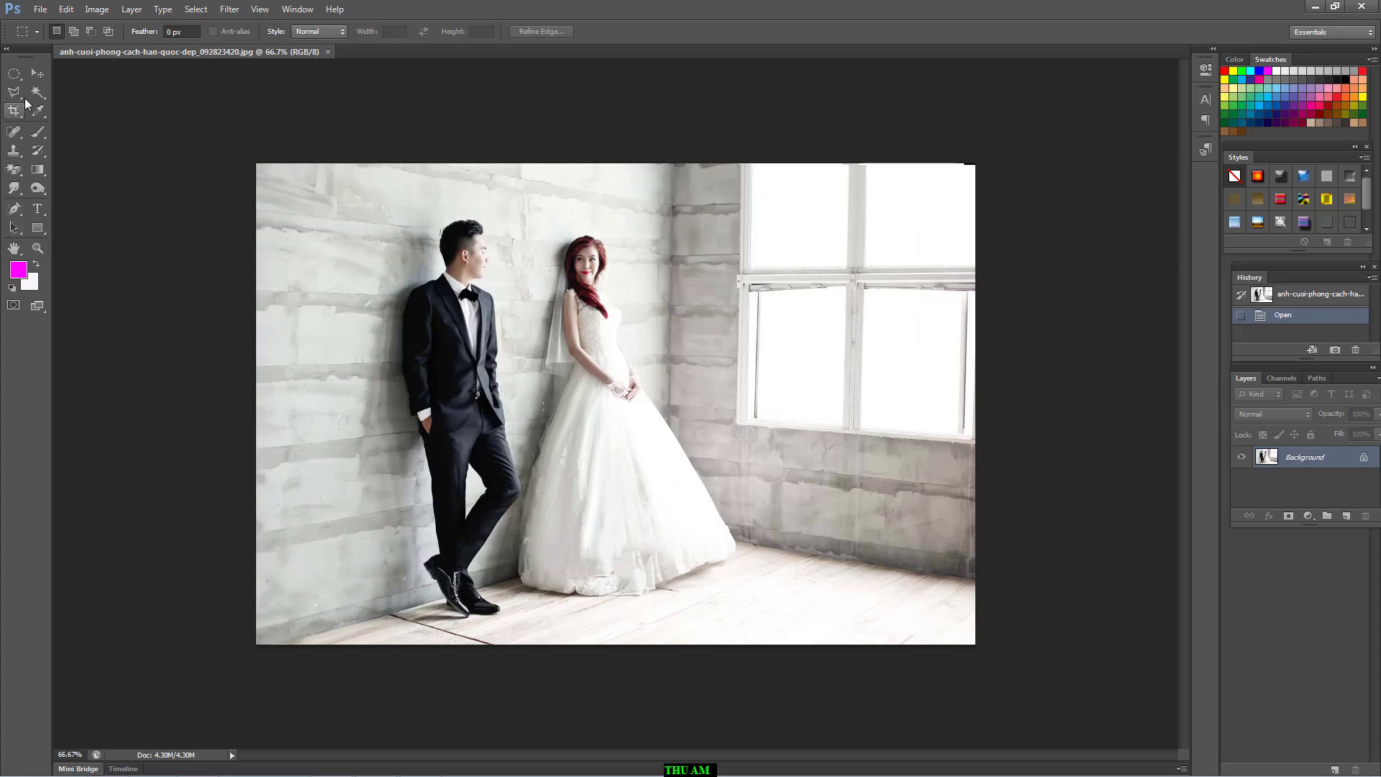
- Set up the Clone Stamp tool with a round brush of 59 px and a hardness of about 70%
left_click(14, 152)
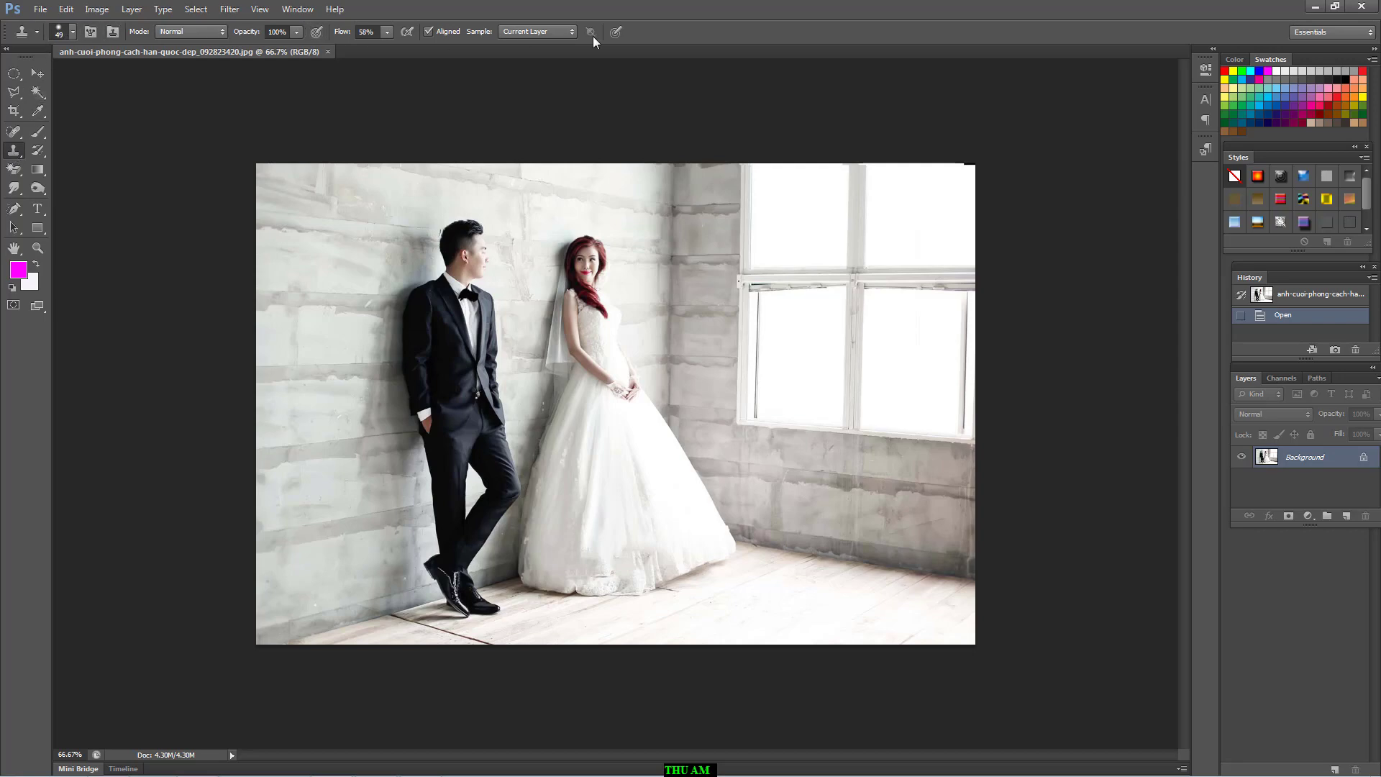
left_click(72, 32)
left_click_drag(58, 75, 62, 76)
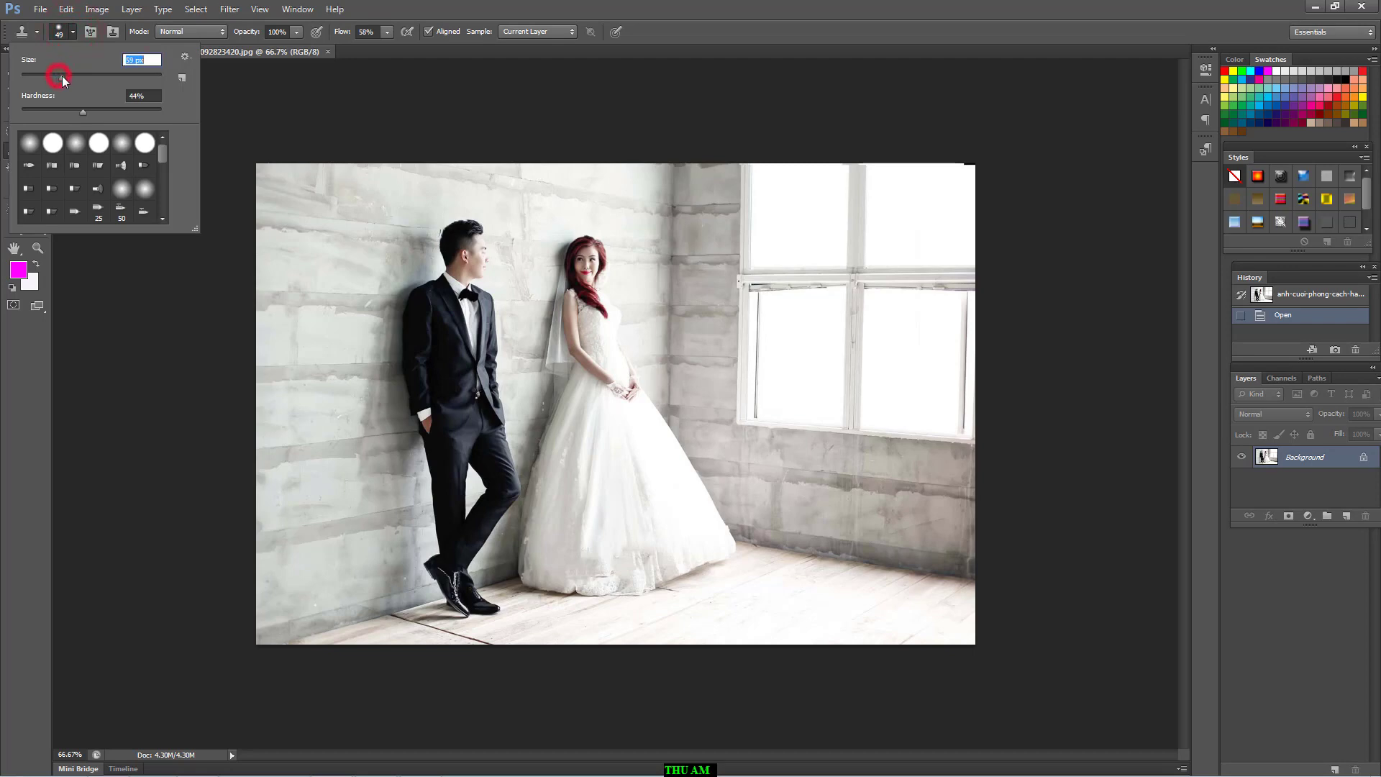
left_click(52, 146)
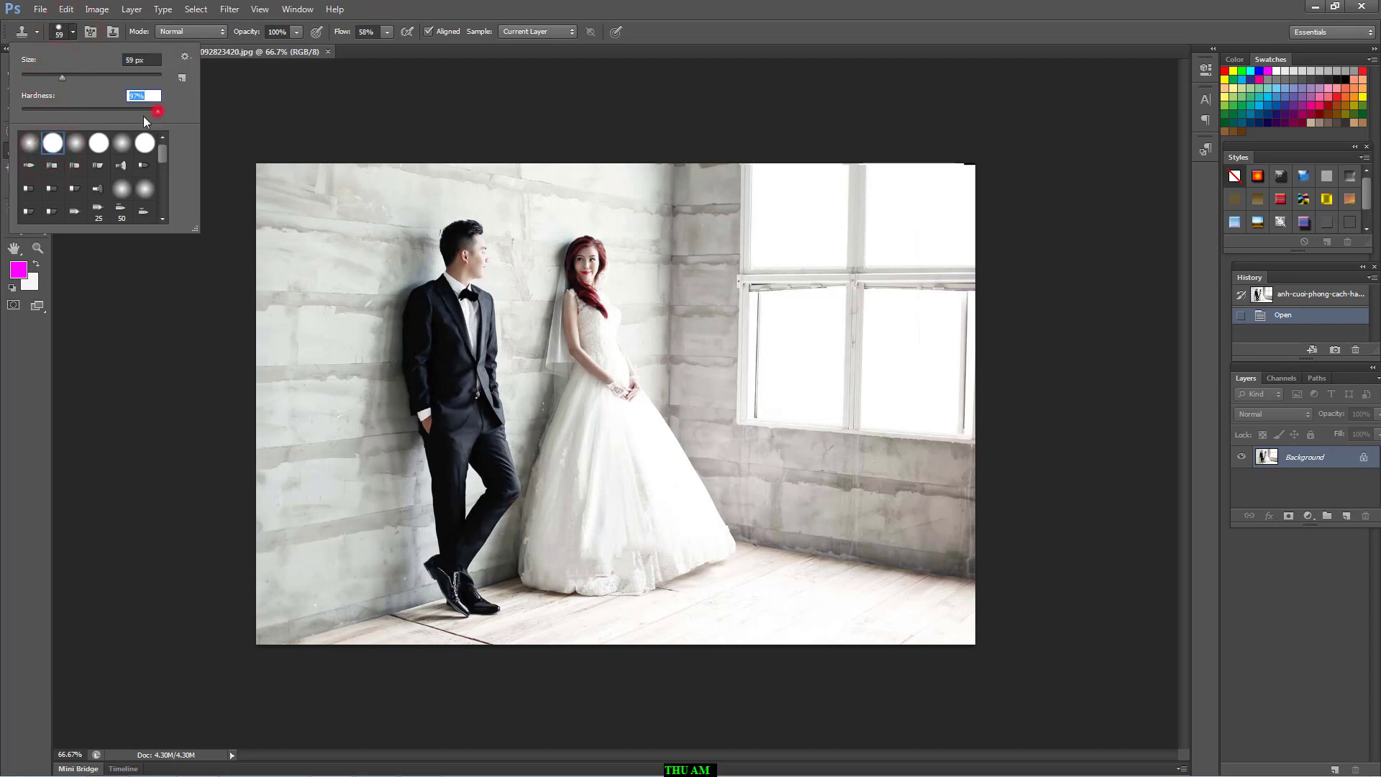
left_click_drag(144, 115, 118, 120)
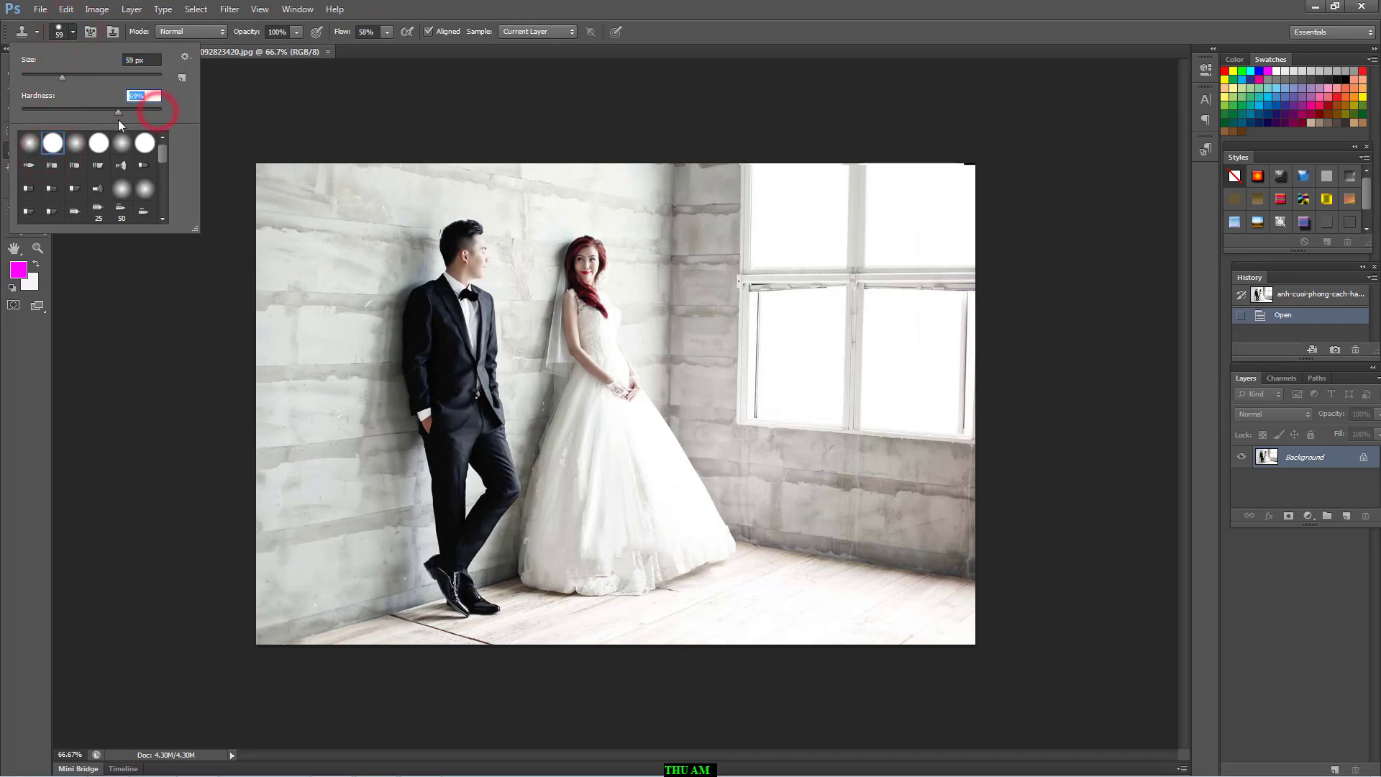
left_click(298, 222)
left_click(694, 296)
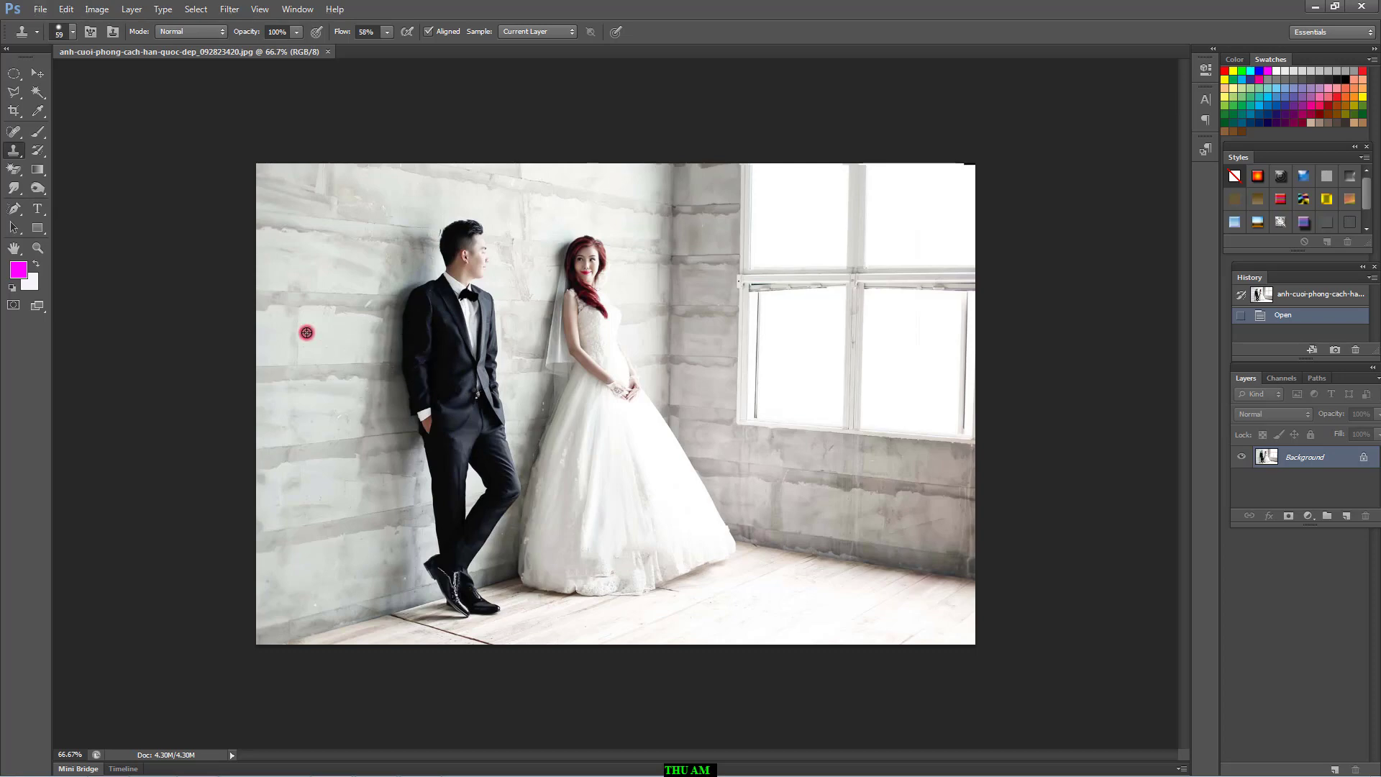
- Sample the clean wall beside the groom and clone it in a horizontal band across his chest
mouse_move(373, 338)
left_mouse_down()
mouse_move(493, 333)
mouse_move(426, 341)
mouse_move(491, 343)
left_mouse_up()
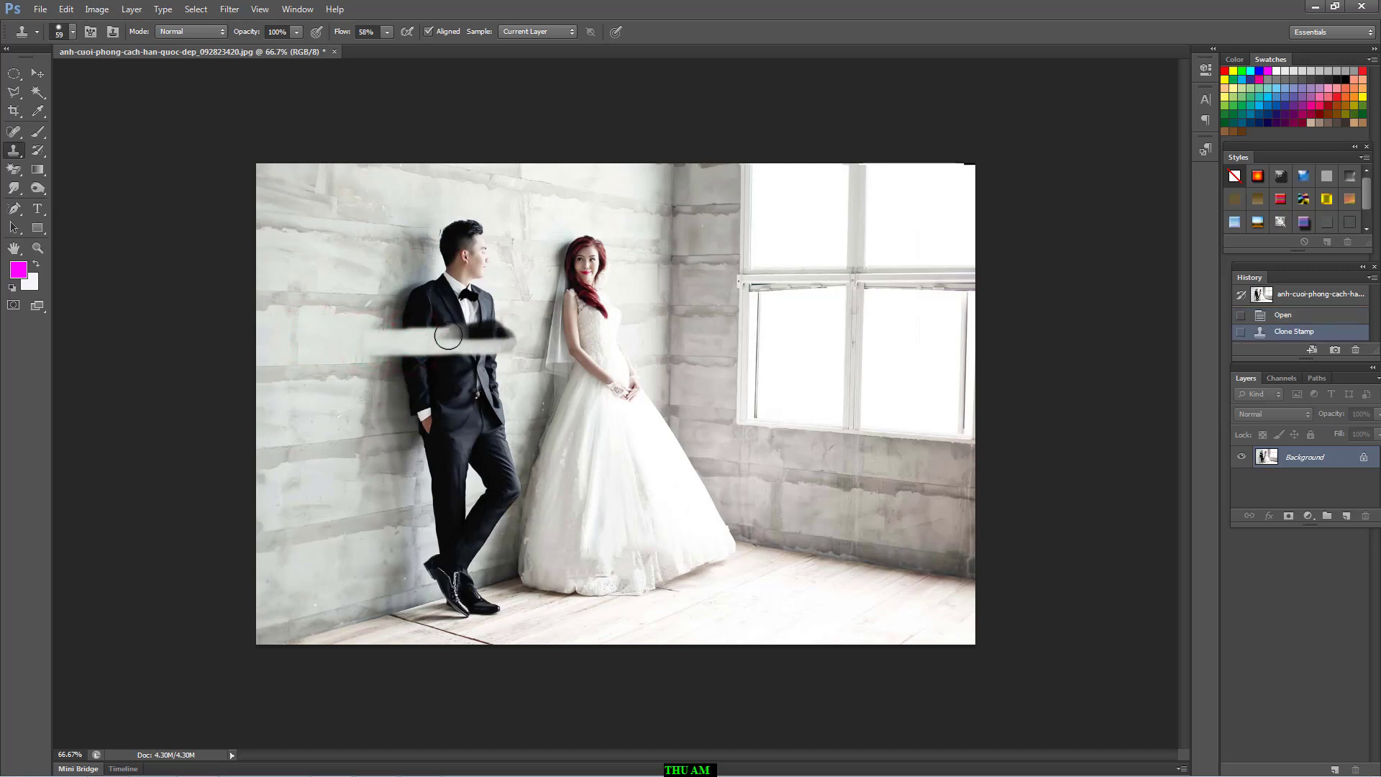
left_click(319, 337)
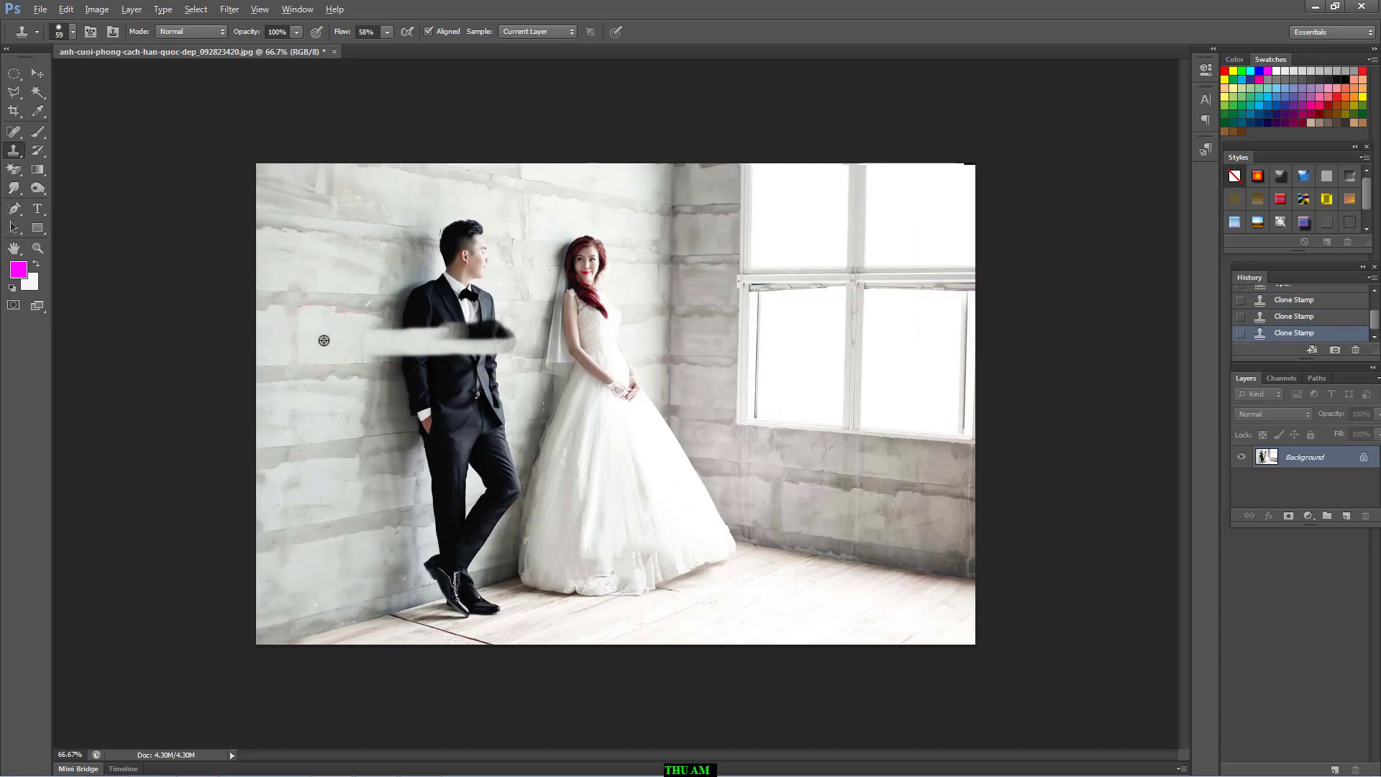
left_click(324, 337, "alt")
mouse_move(388, 327)
left_mouse_down()
mouse_move(507, 326)
mouse_move(452, 337)
mouse_move(507, 340)
mouse_move(341, 338)
mouse_move(507, 334)
left_mouse_up()
left_click(341, 338, "alt")
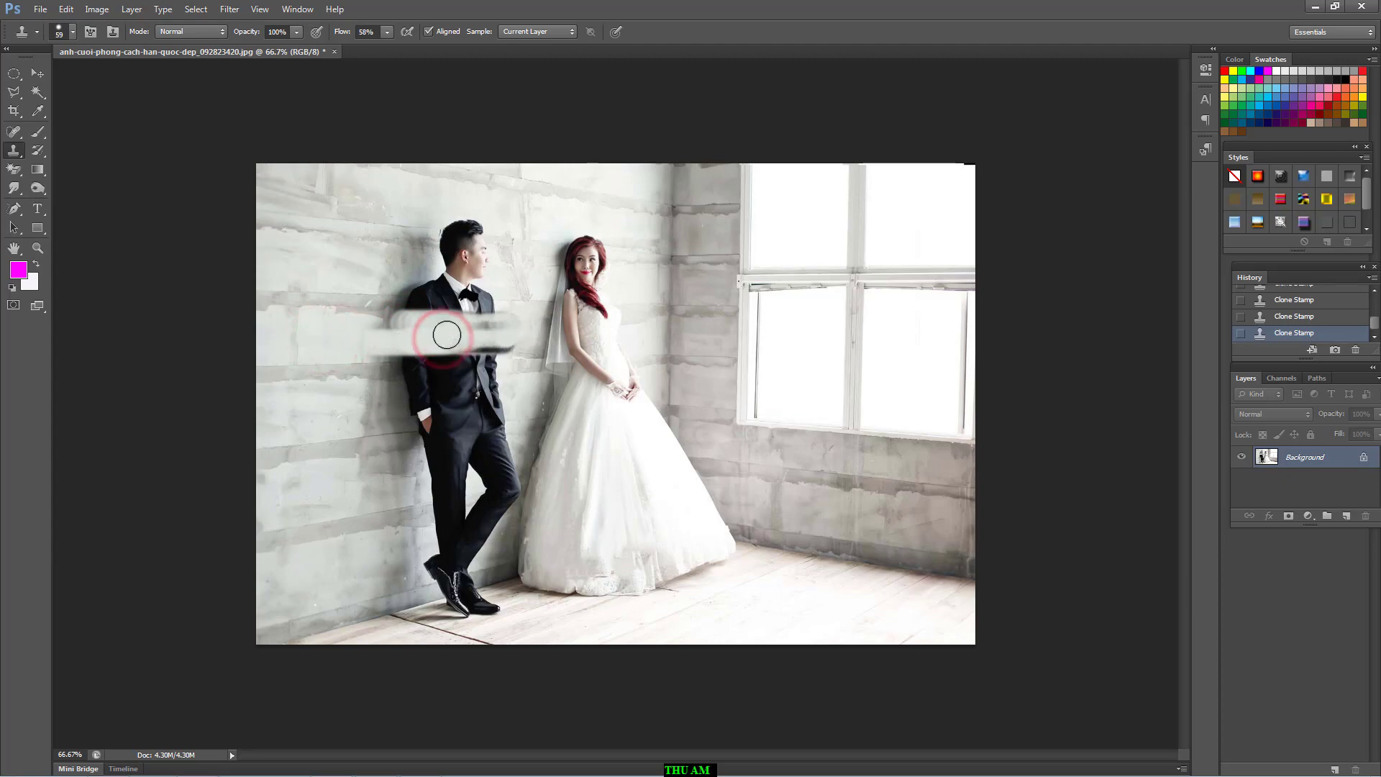
- Clone the wall texture beside the groom over his waist, hands and hips
left_click(327, 408, "alt")
mouse_move(376, 400)
left_mouse_down()
mouse_move(511, 394)
mouse_move(415, 395)
mouse_move(507, 395)
mouse_move(455, 399)
mouse_move(487, 397)
left_mouse_up()
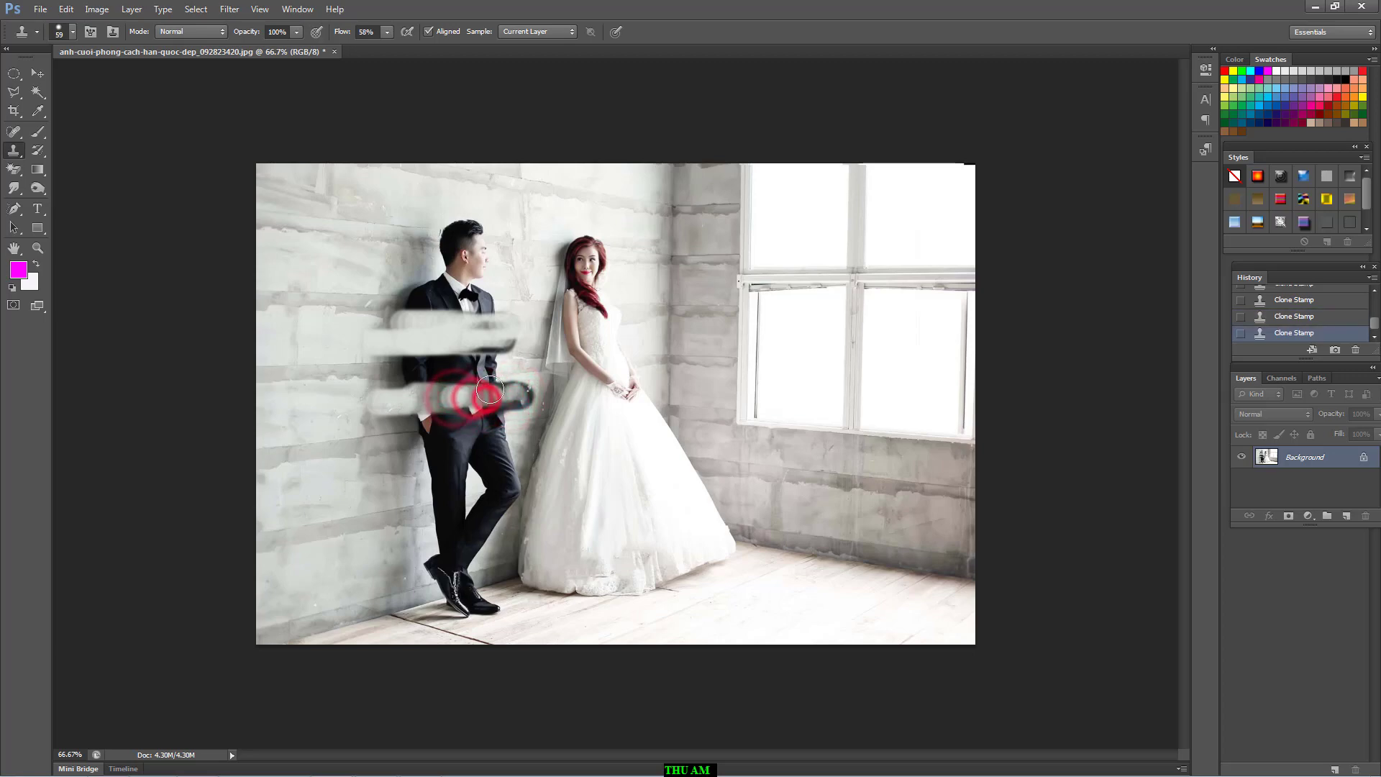
left_click(324, 407, "alt")
mouse_move(367, 412)
left_mouse_down()
mouse_move(471, 411)
mouse_move(462, 400)
mouse_move(505, 395)
mouse_move(438, 390)
mouse_move(513, 392)
mouse_move(451, 398)
left_mouse_up()
left_click(437, 391)
left_click(428, 393)
left_click(308, 416, "alt")
left_click(415, 392)
left_click(438, 390)
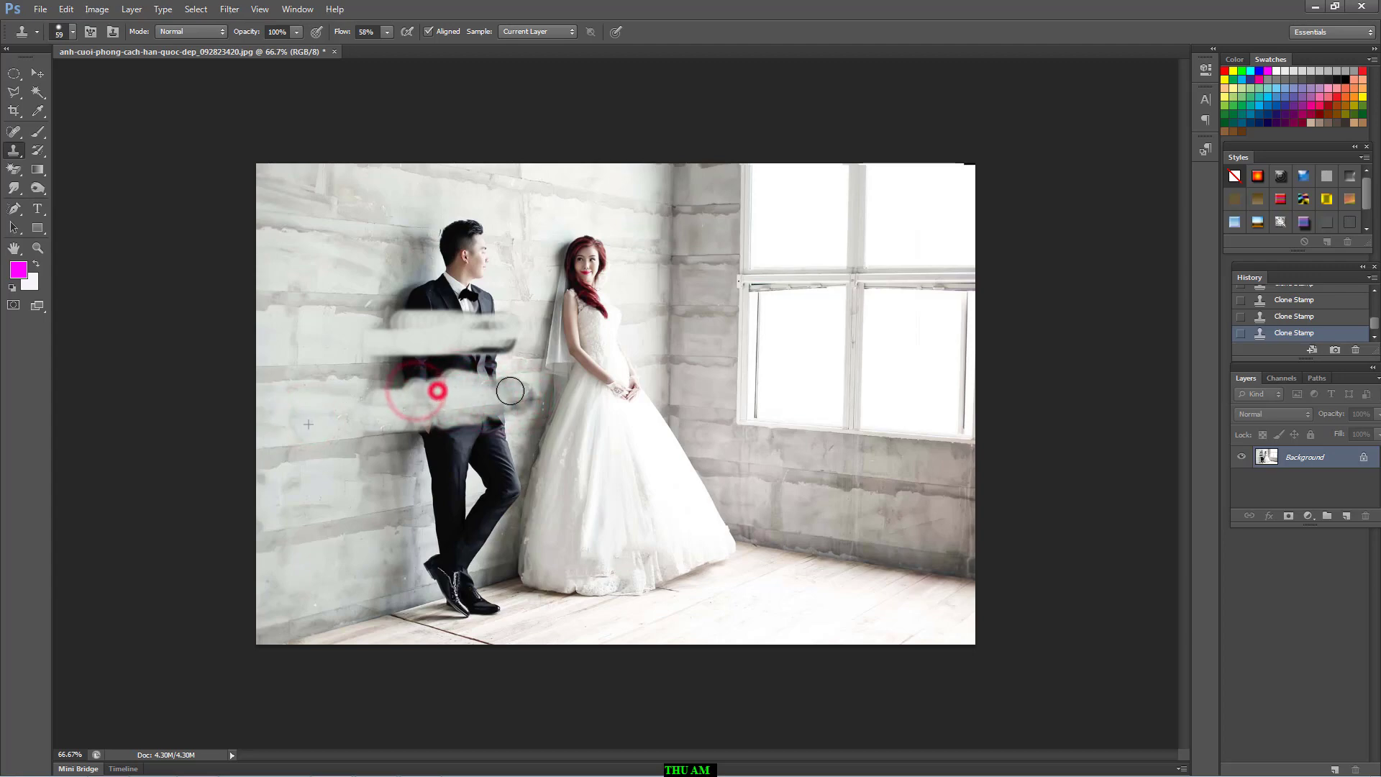
left_click(510, 390)
- Clone the lower wall area over the groom's thighs and knees, touching up the edge near the dress
left_click(321, 497, "alt")
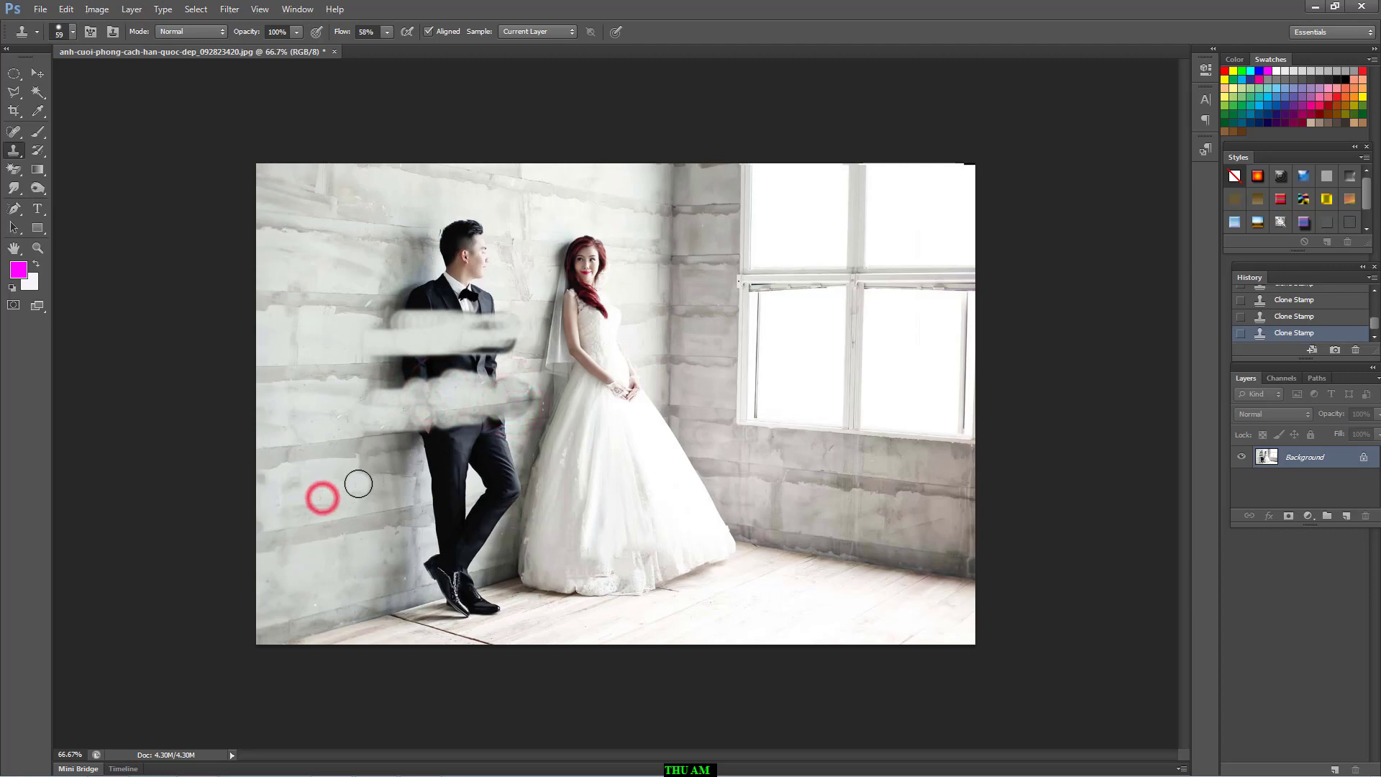
left_click(358, 480)
left_click_drag(383, 478, 509, 459)
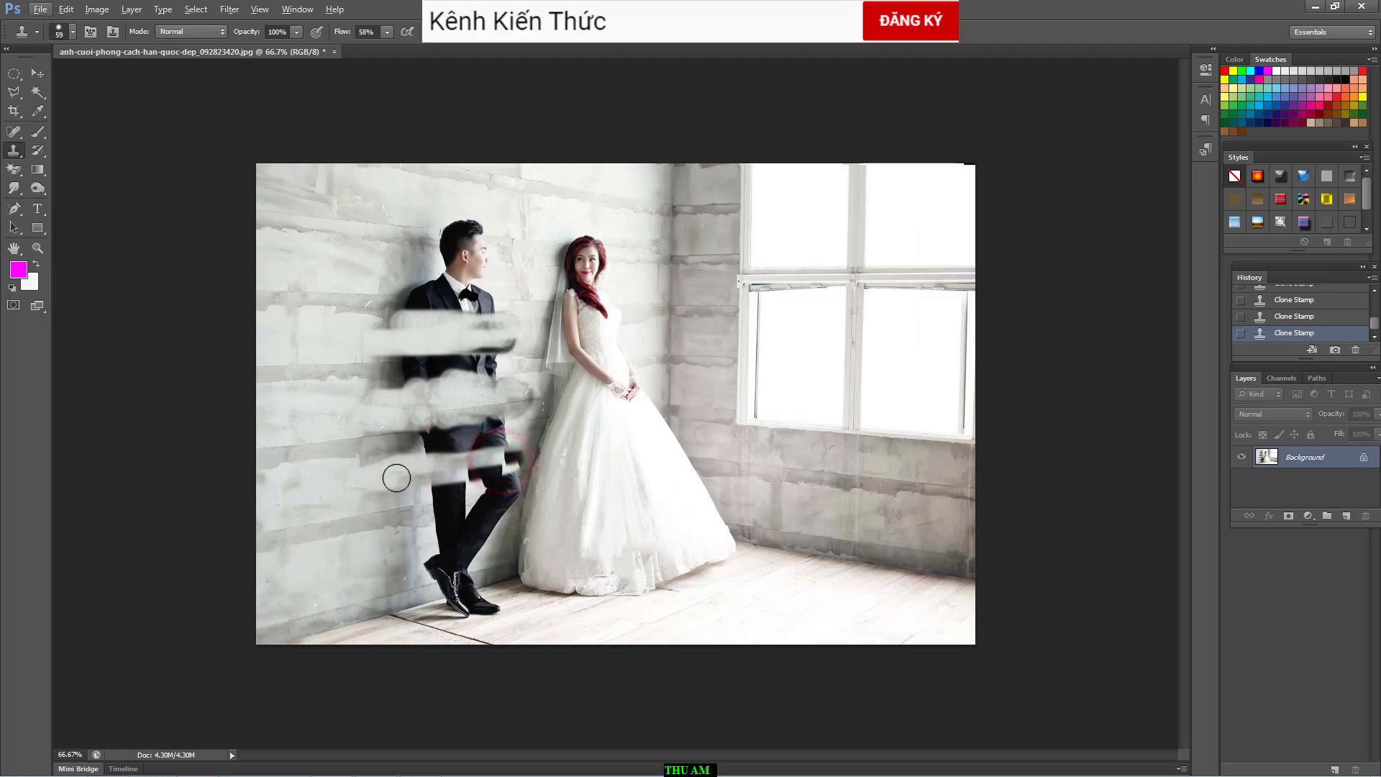
left_click(321, 481, "alt")
left_click_drag(434, 480, 501, 482)
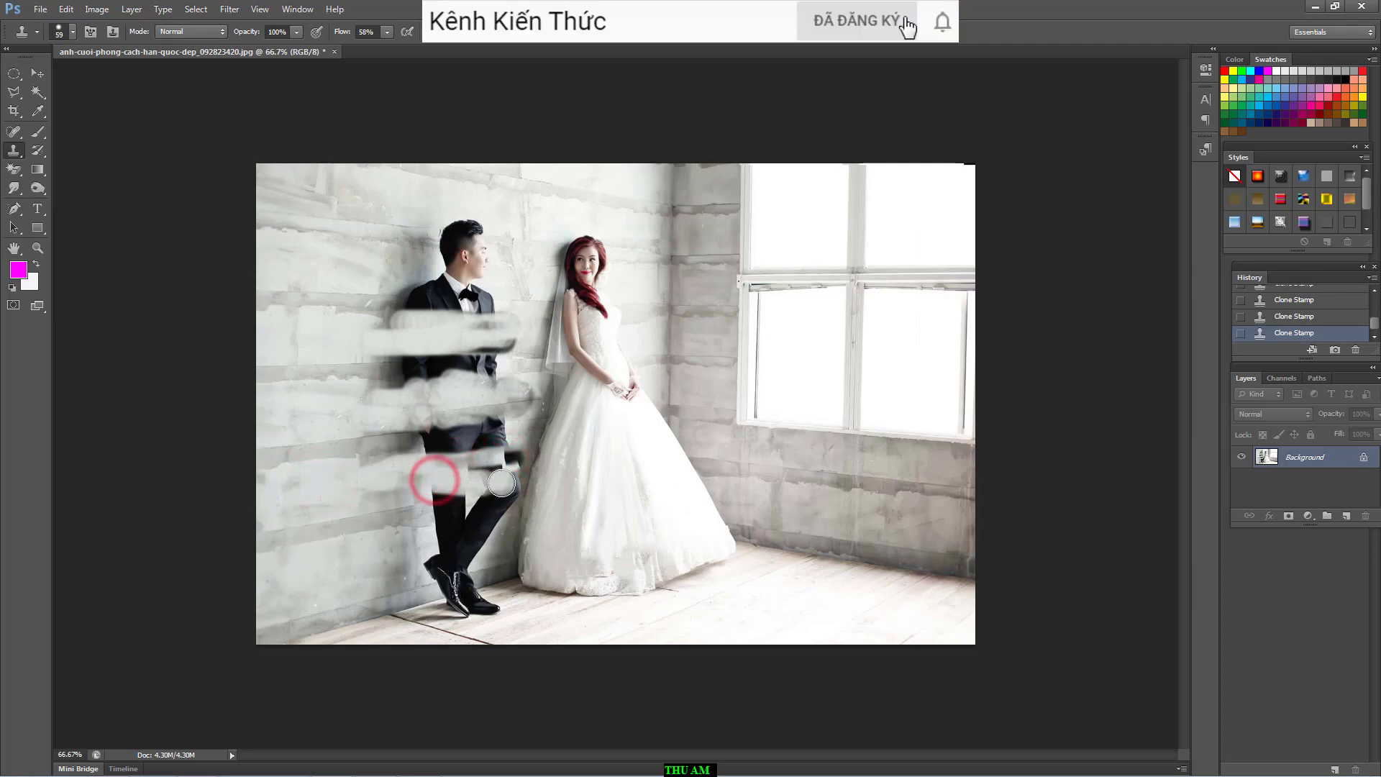
left_click(502, 480)
left_click(505, 479)
left_click(509, 468)
left_click(509, 463)
left_click(508, 462)
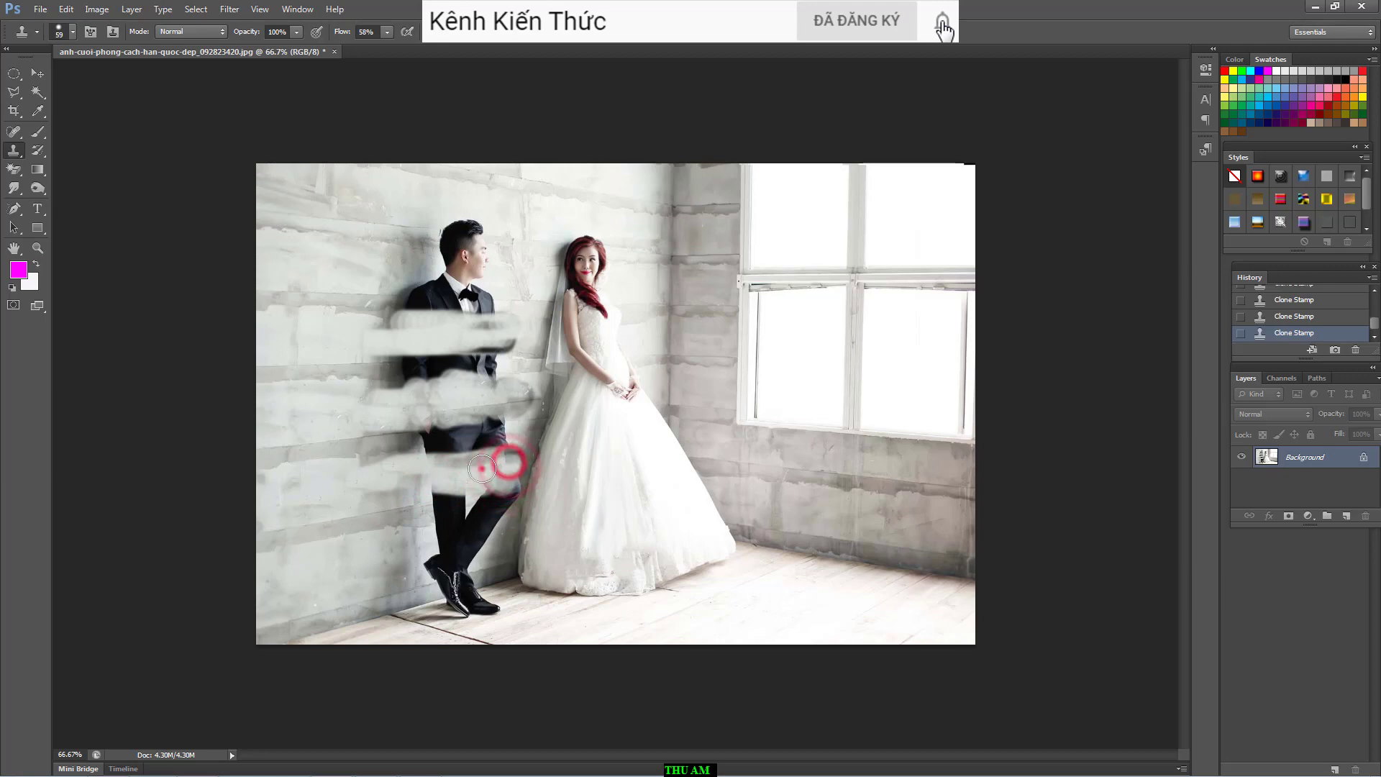
left_click(481, 468)
left_click_drag(502, 446, 470, 451)
mouse_move(468, 450)
left_mouse_down()
mouse_move(502, 447)
mouse_move(484, 468)
left_mouse_up()
- Sample the wall just beside the groom's feet and clone it over his lower legs and ankles
left_click(389, 565, "alt")
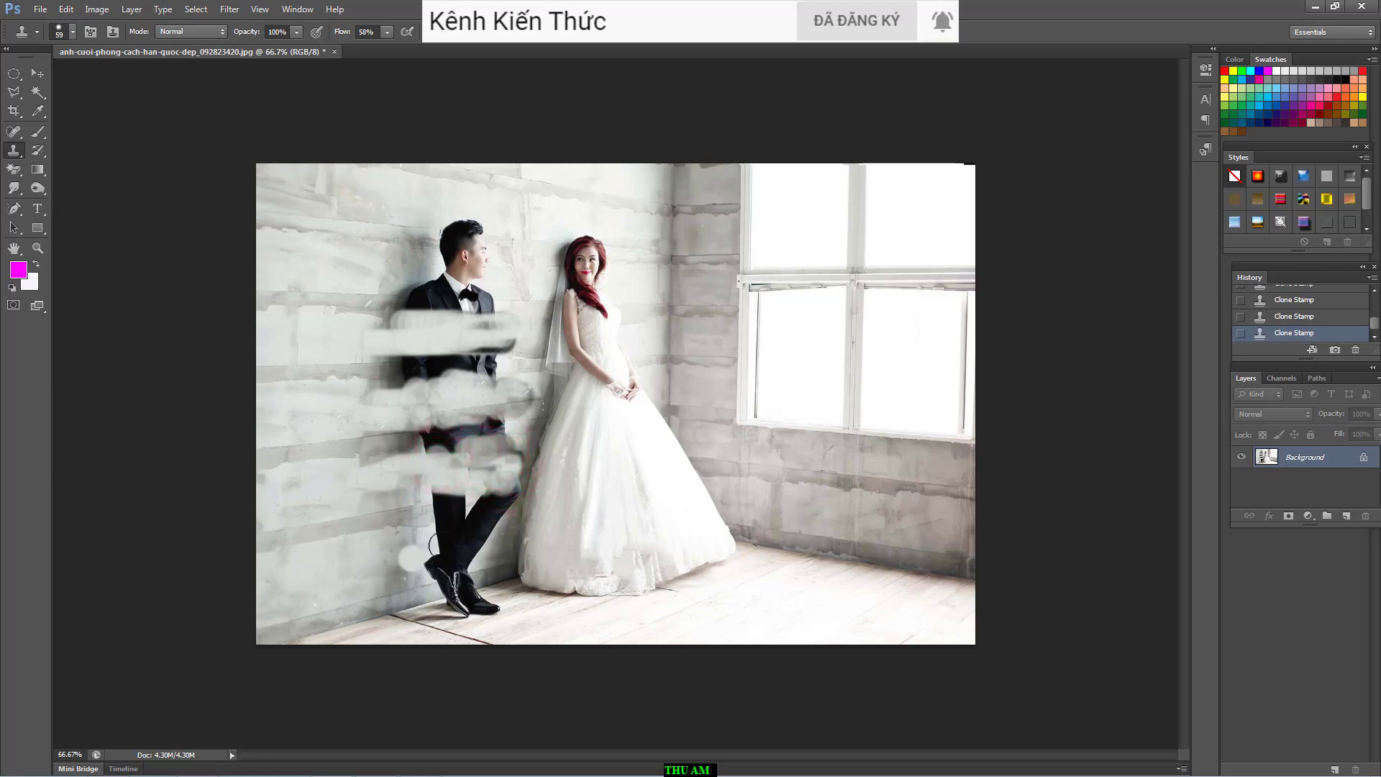
left_click(449, 536)
left_click(464, 535)
left_click(479, 531)
left_click(486, 528)
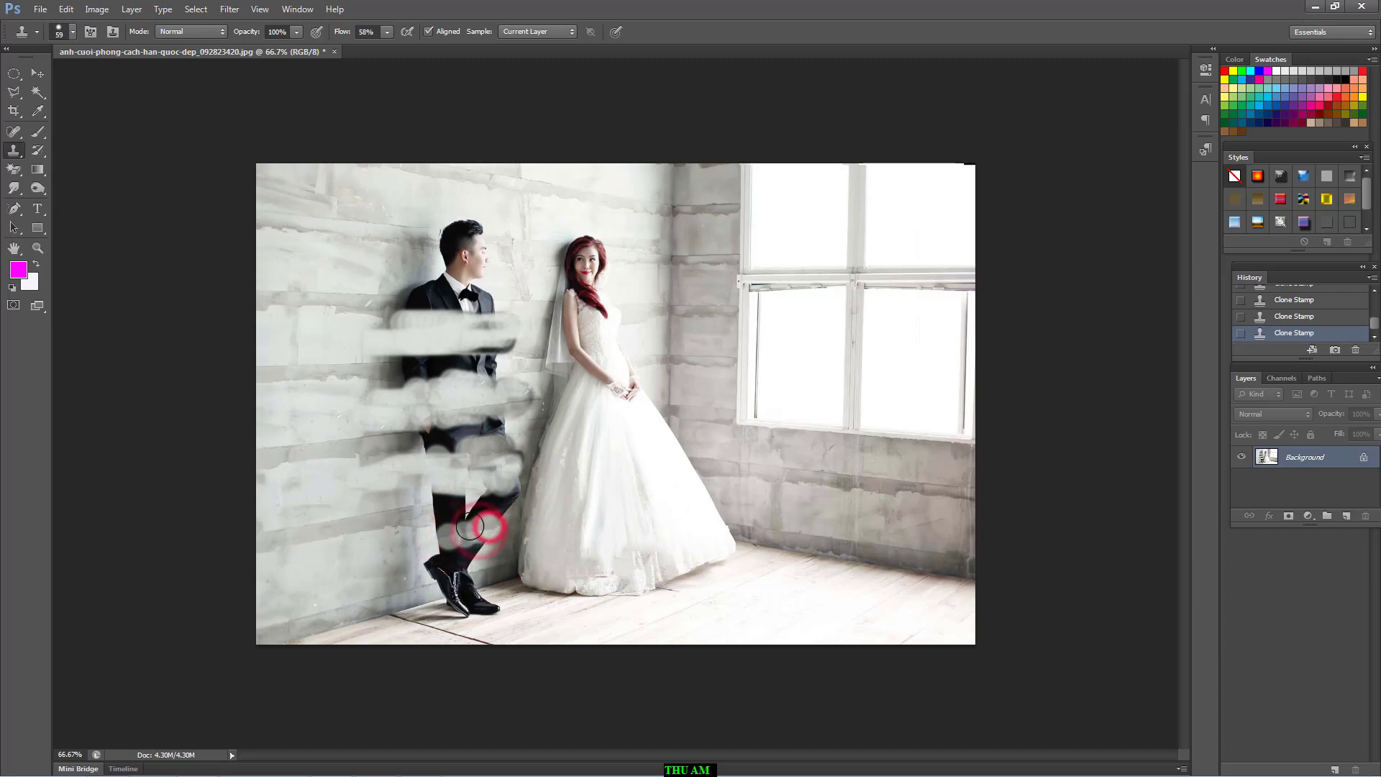
left_click(469, 528)
left_click(435, 541)
left_click(435, 561)
left_click(440, 557)
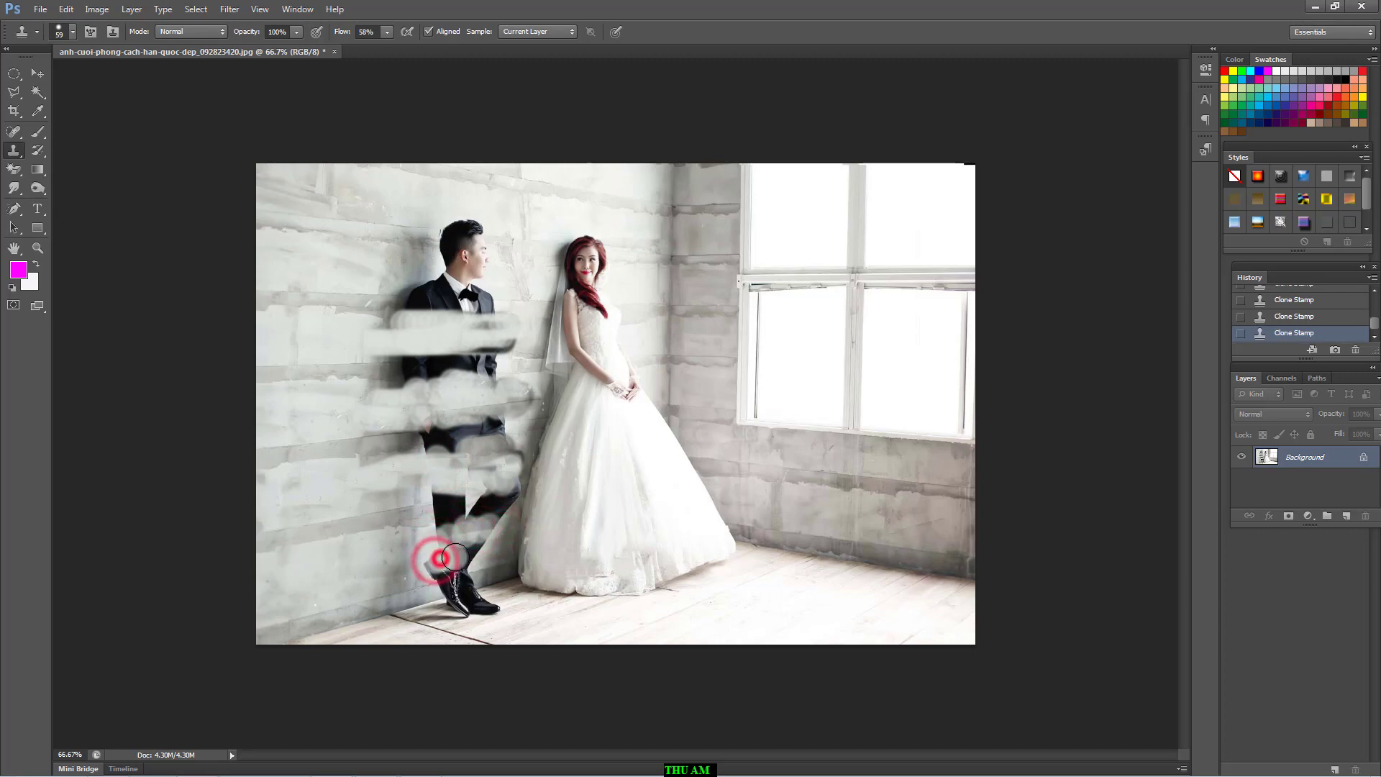
left_click(453, 555)
left_click(468, 550)
left_click(479, 548)
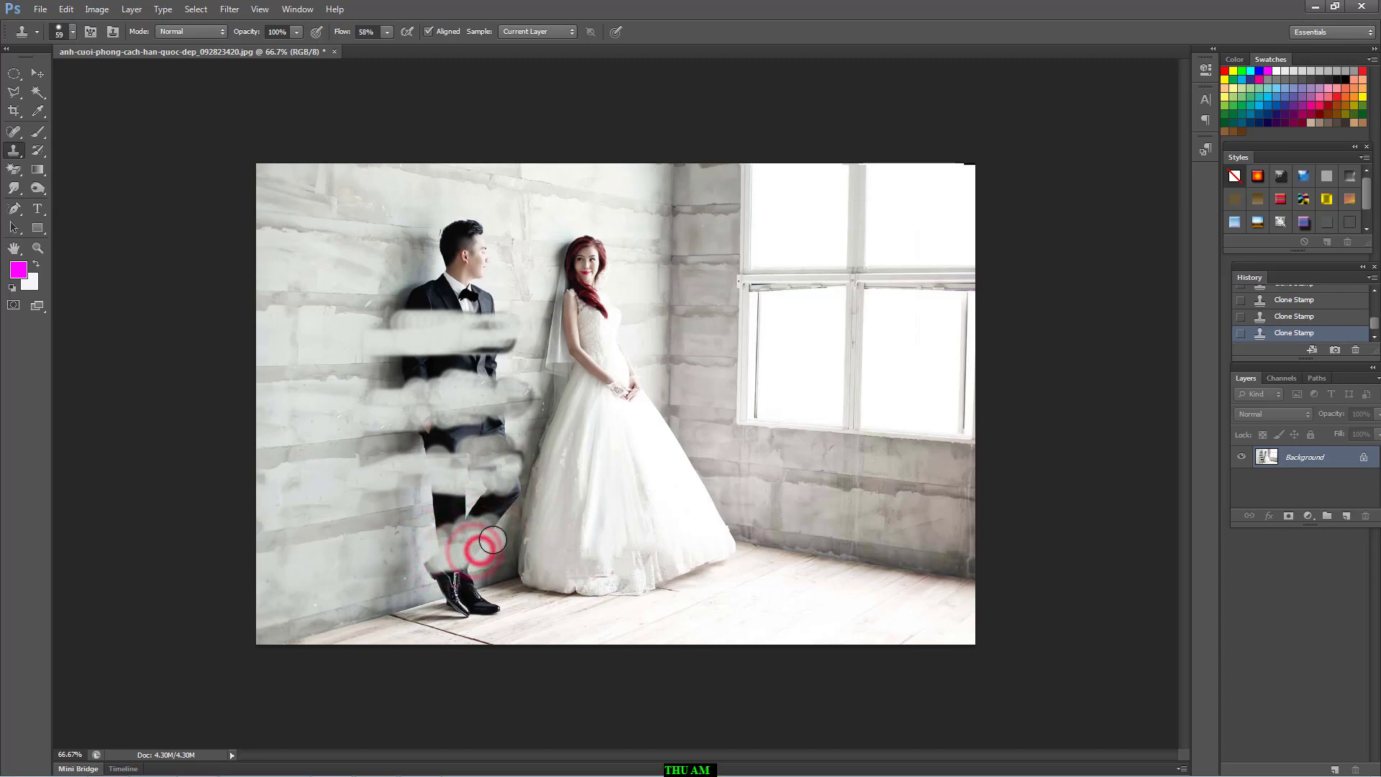
left_click(420, 564)
left_click(421, 567)
left_click(424, 568)
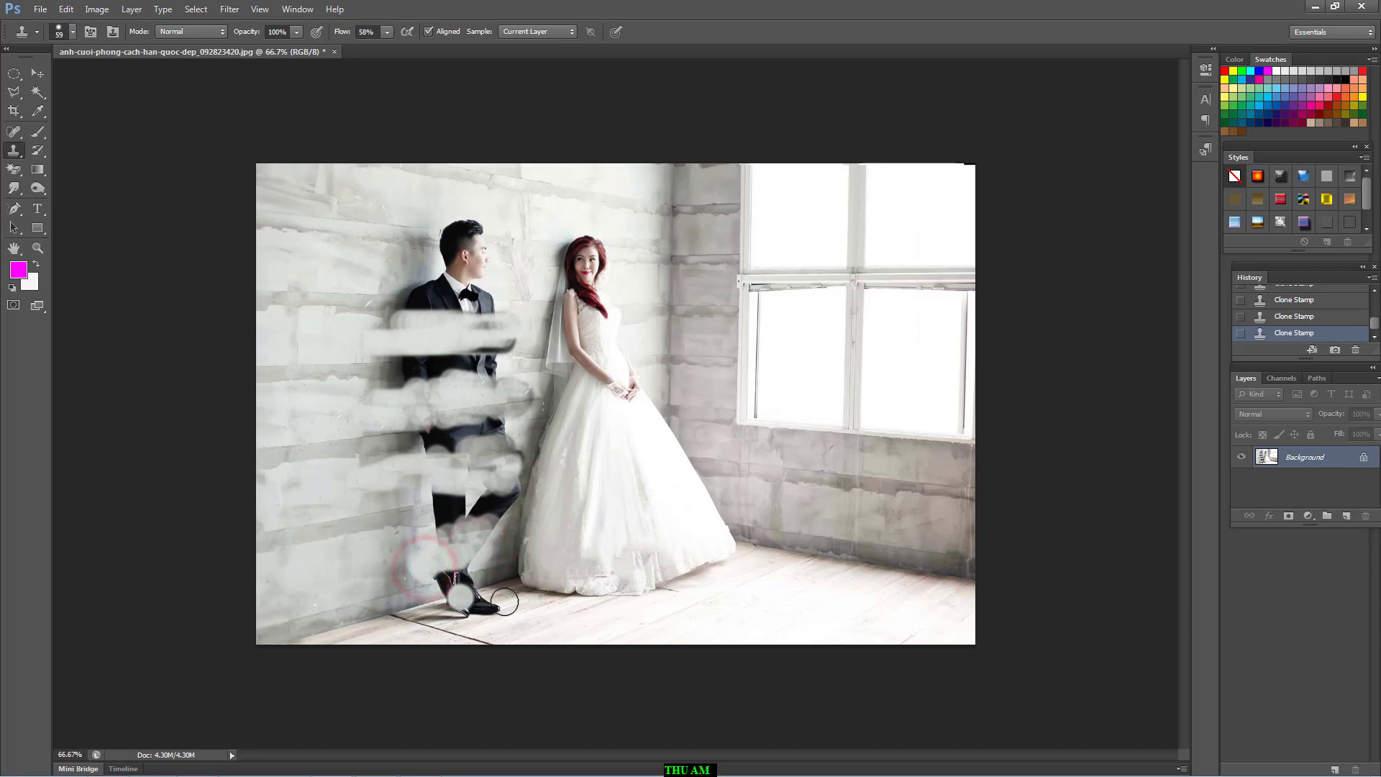
- Sample the wooden floor below the bride's dress and clone it over the groom's shoes and their shadow
left_click(458, 614)
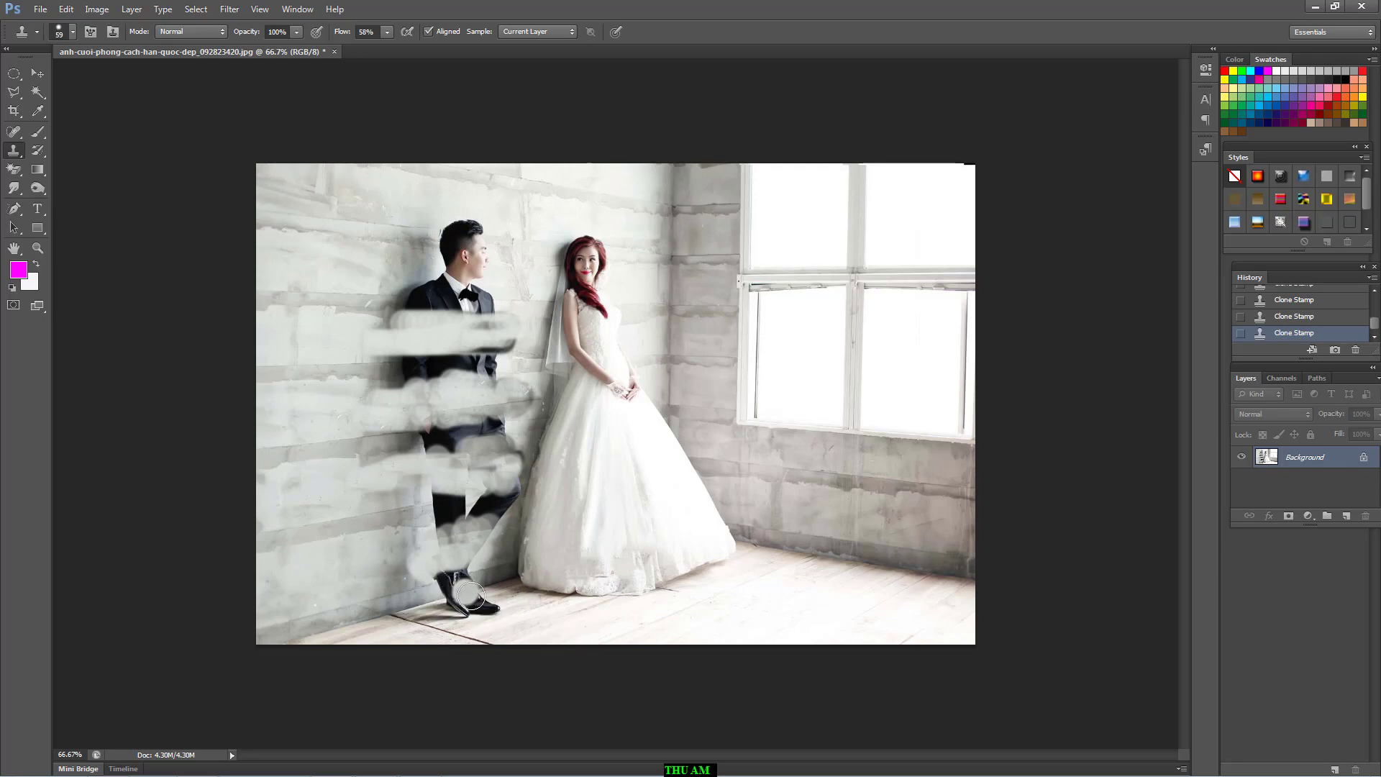
left_click(620, 627, "alt")
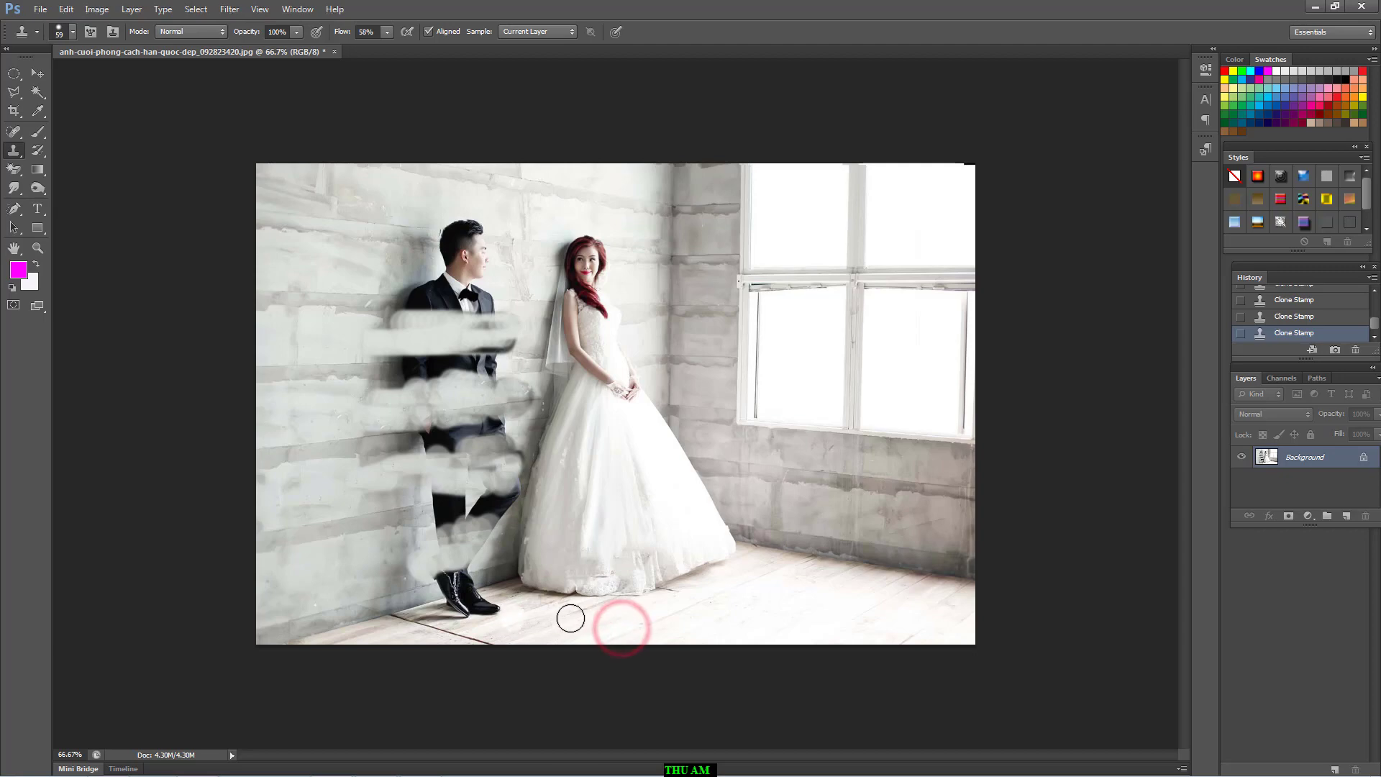
left_click_drag(530, 618, 454, 609)
left_click(455, 605)
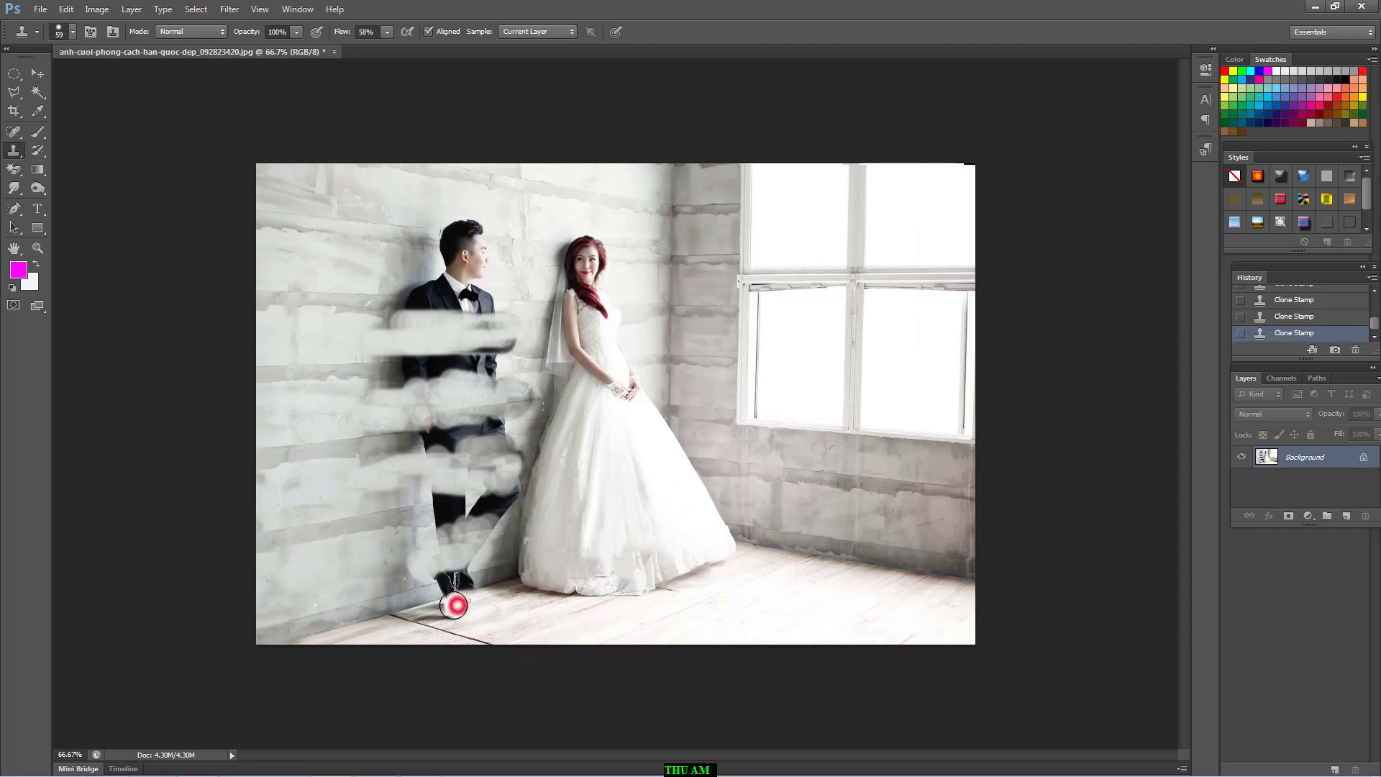
left_click(453, 607)
left_click(459, 604)
left_click(471, 598)
left_click(481, 604)
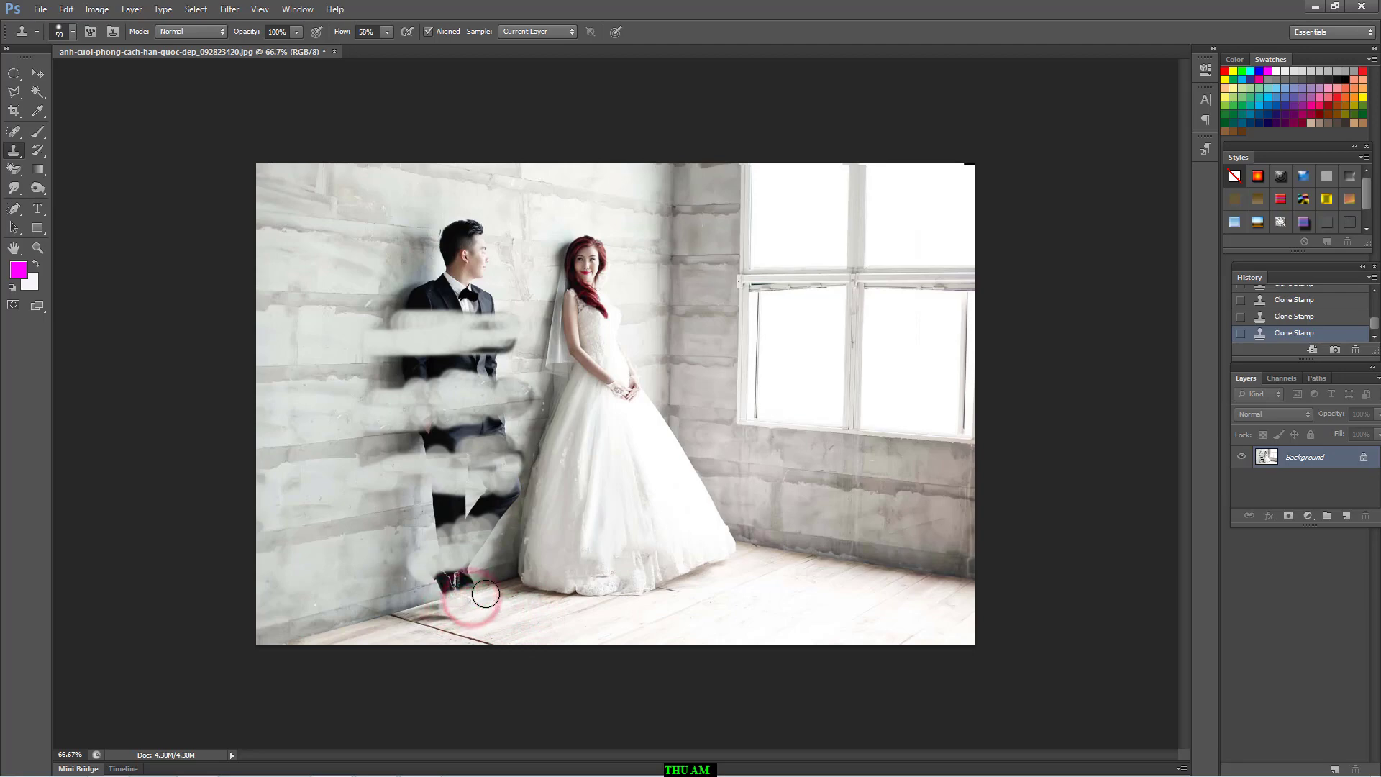
left_click(485, 595)
left_click(456, 610)
left_click(437, 612)
left_click(434, 613)
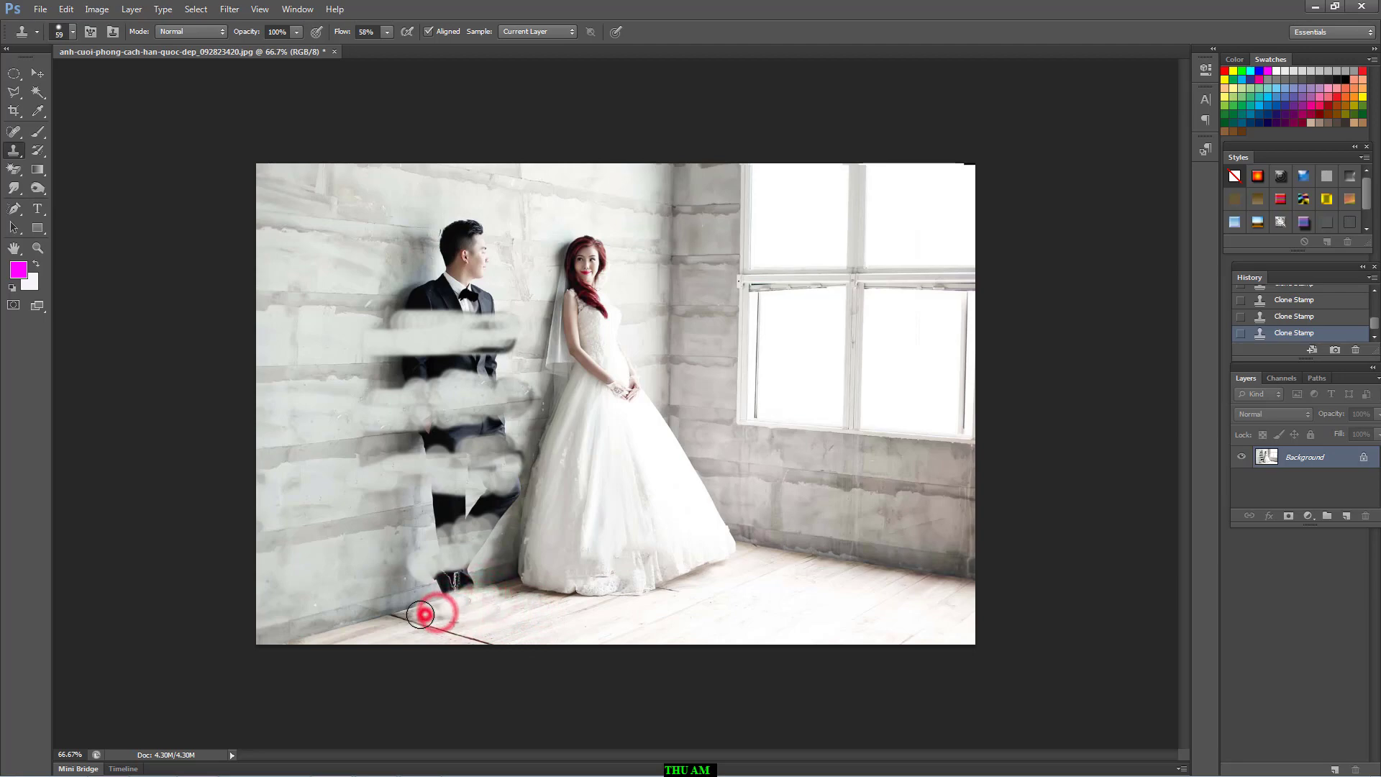
left_click(422, 617)
left_click(410, 616)
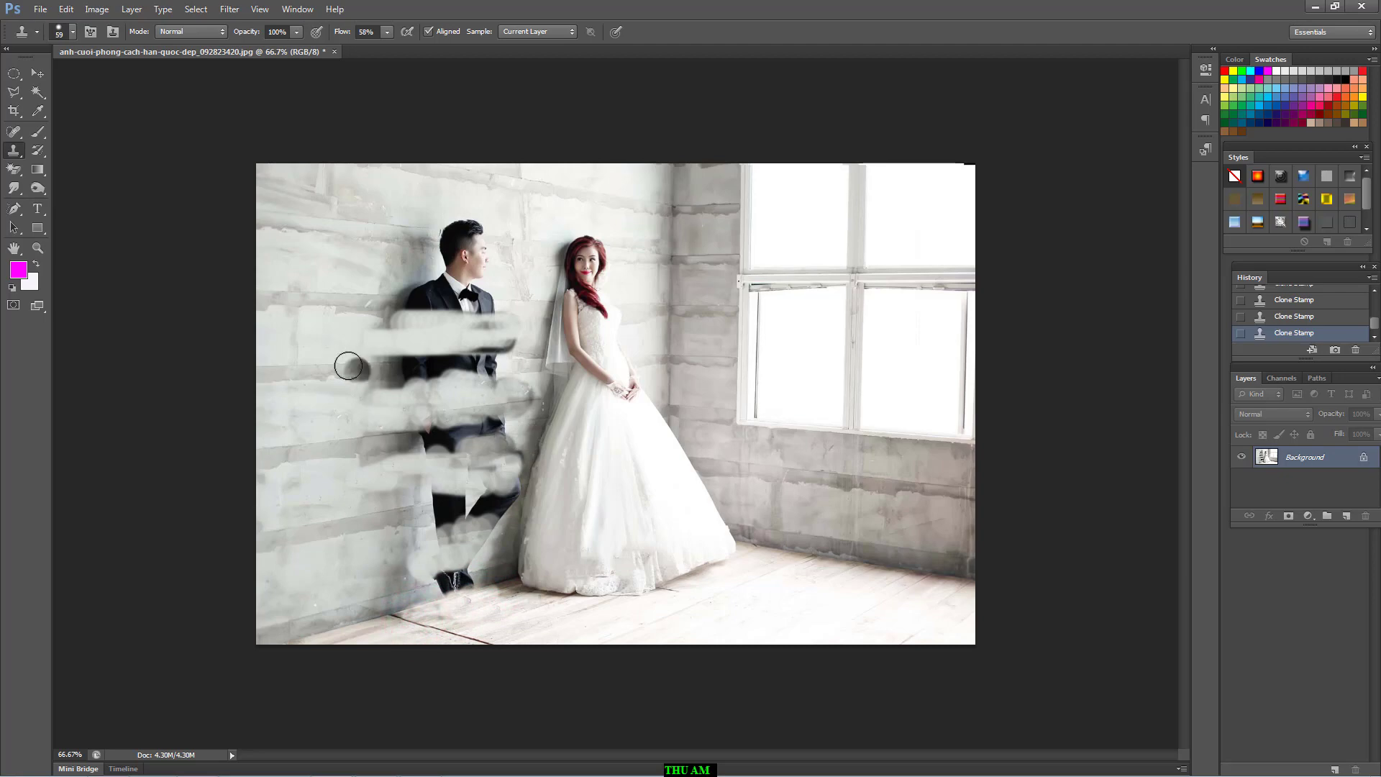
- Sample the wall beside the groom's shoulder and clone it over his neck, chin and lower face
key("alt")
left_click(336, 267, "alt")
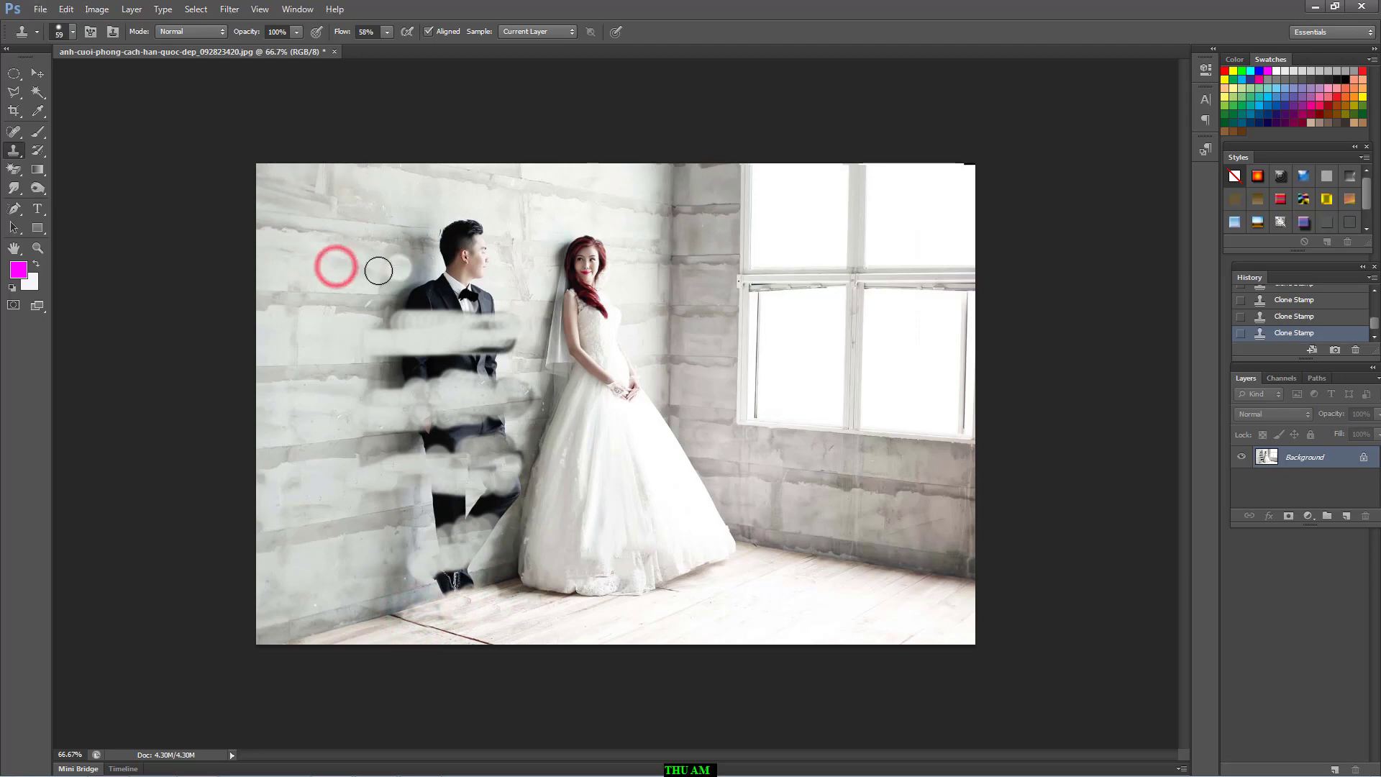
left_click_drag(367, 274, 475, 274)
left_click_drag(463, 275, 481, 273)
left_click(456, 269)
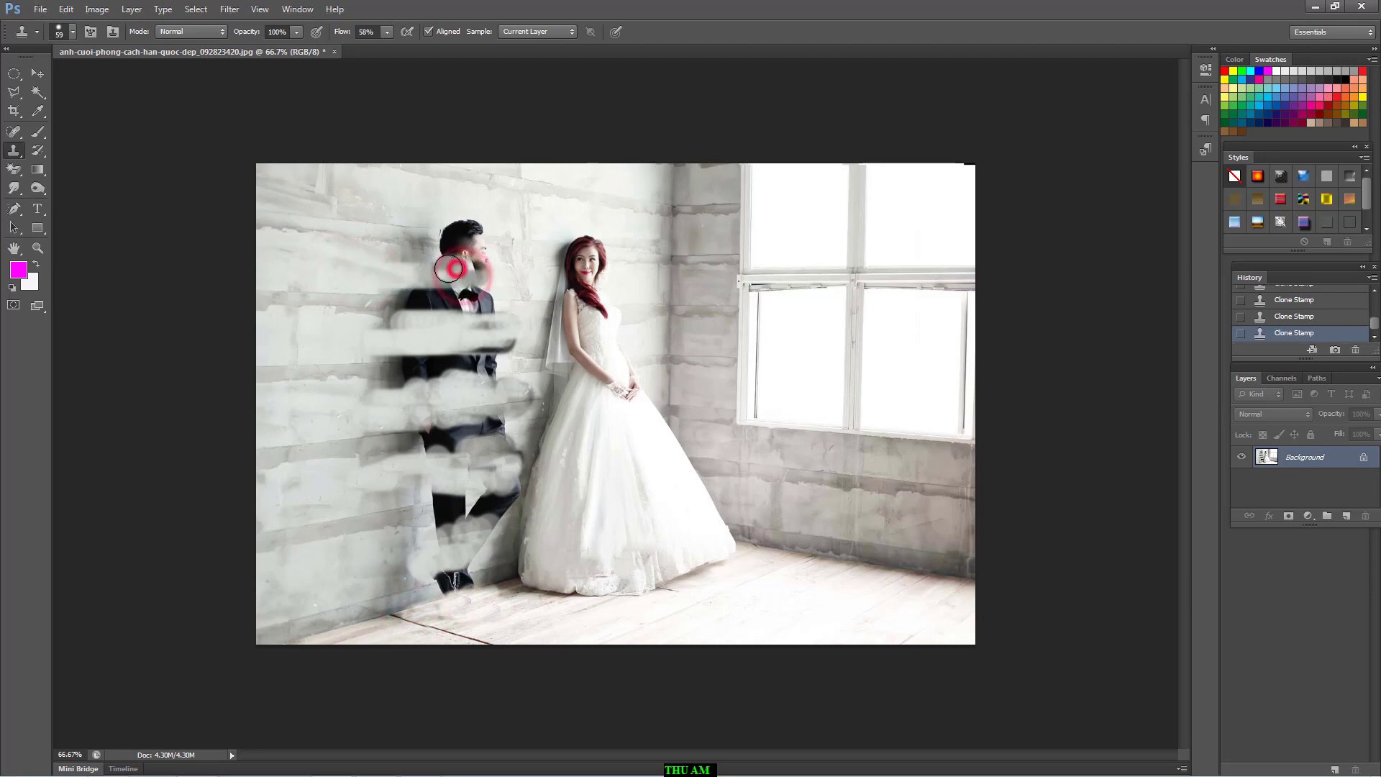
left_click(445, 270)
left_click(477, 268)
left_click(478, 271)
left_click(401, 266)
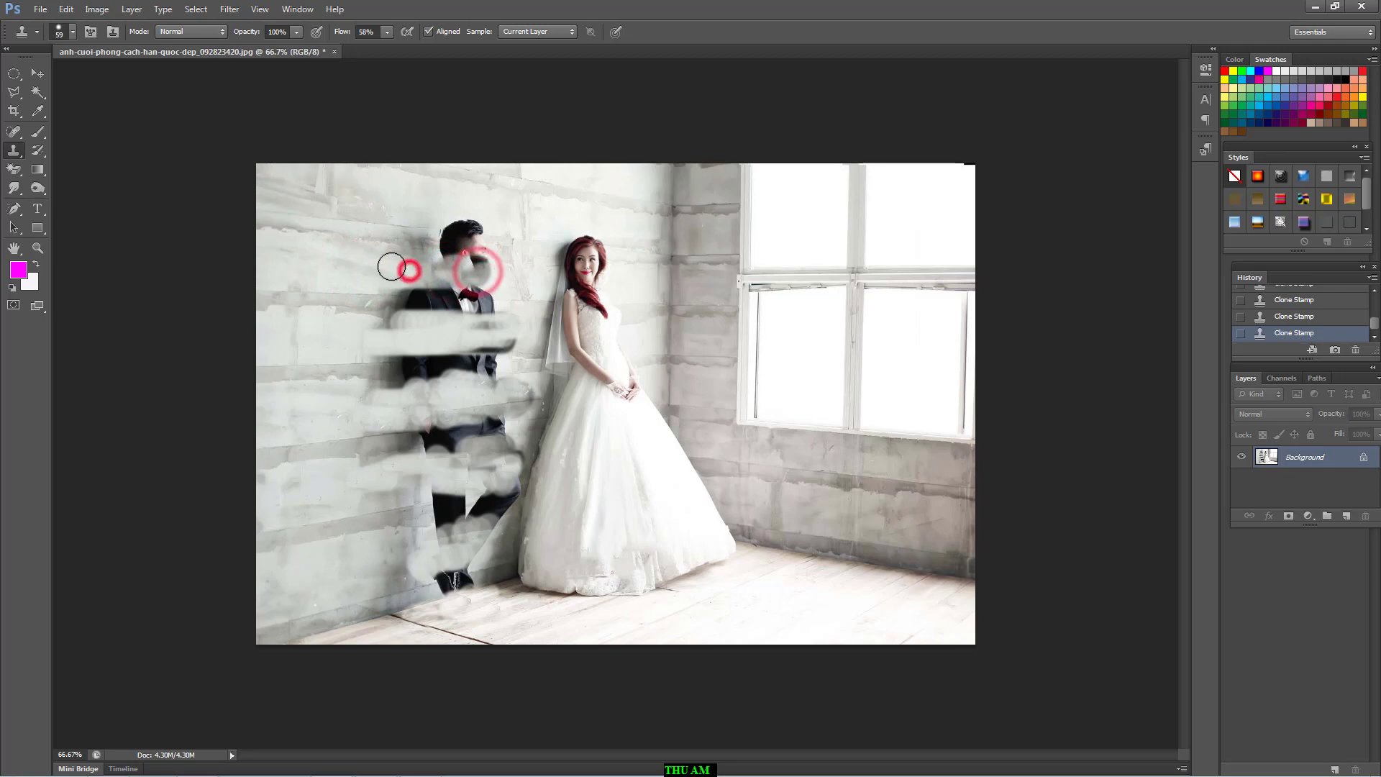
- Resample the wall level with the groom's neck and clone it over his collar and the remaining dark smudges
left_click(323, 269, "alt")
left_click(389, 269)
left_click(471, 280)
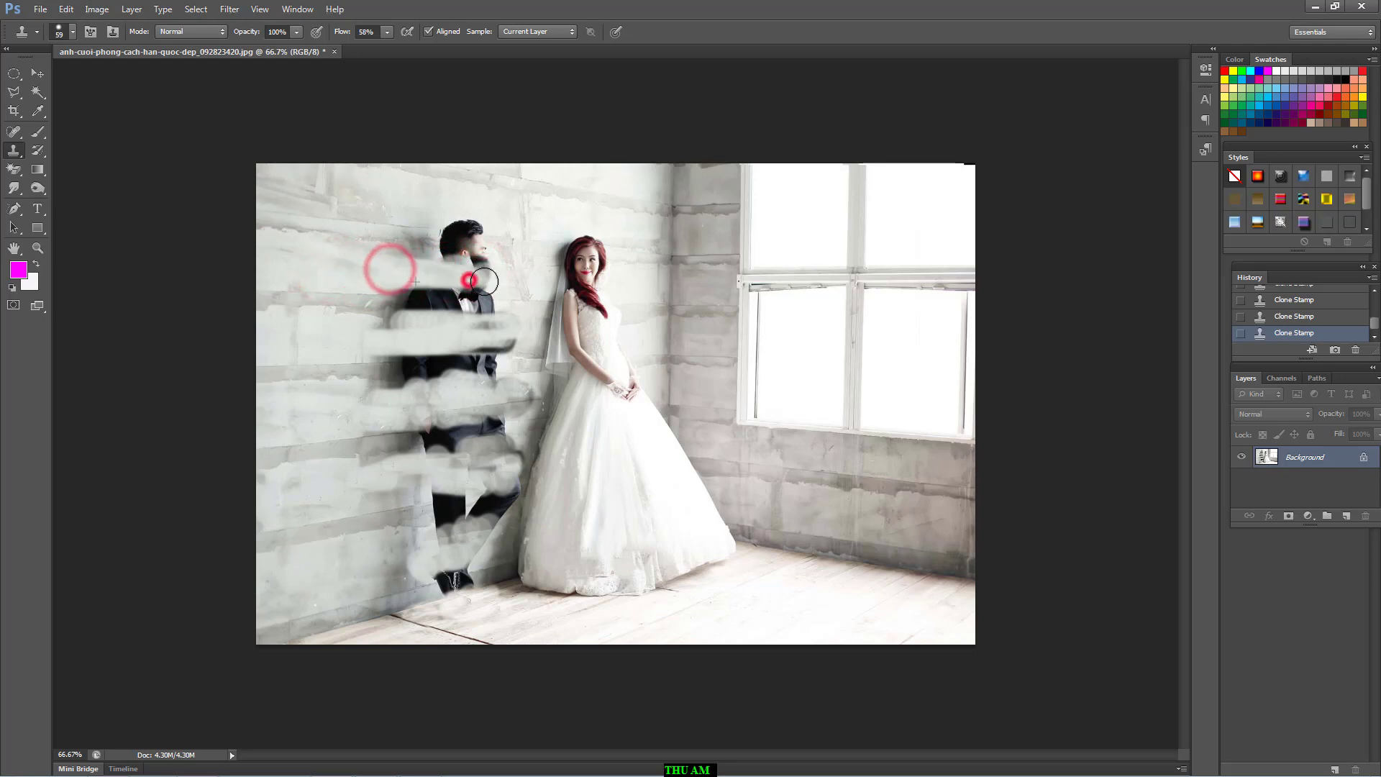
left_click(506, 281)
left_click(478, 274)
left_click(484, 272)
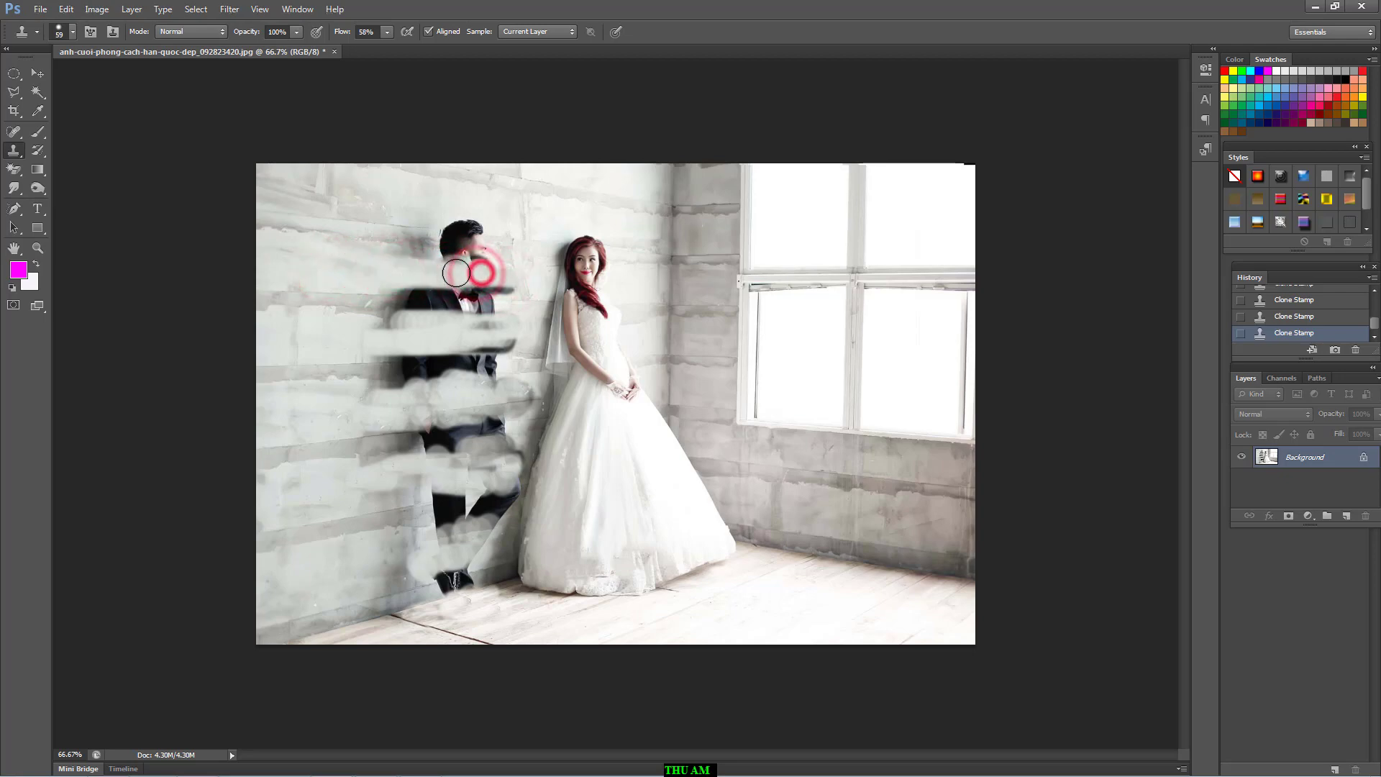
left_click(437, 275)
- Clone the wall texture over the top of the groom's hair
left_click_drag(430, 211, 465, 219)
left_click(472, 218)
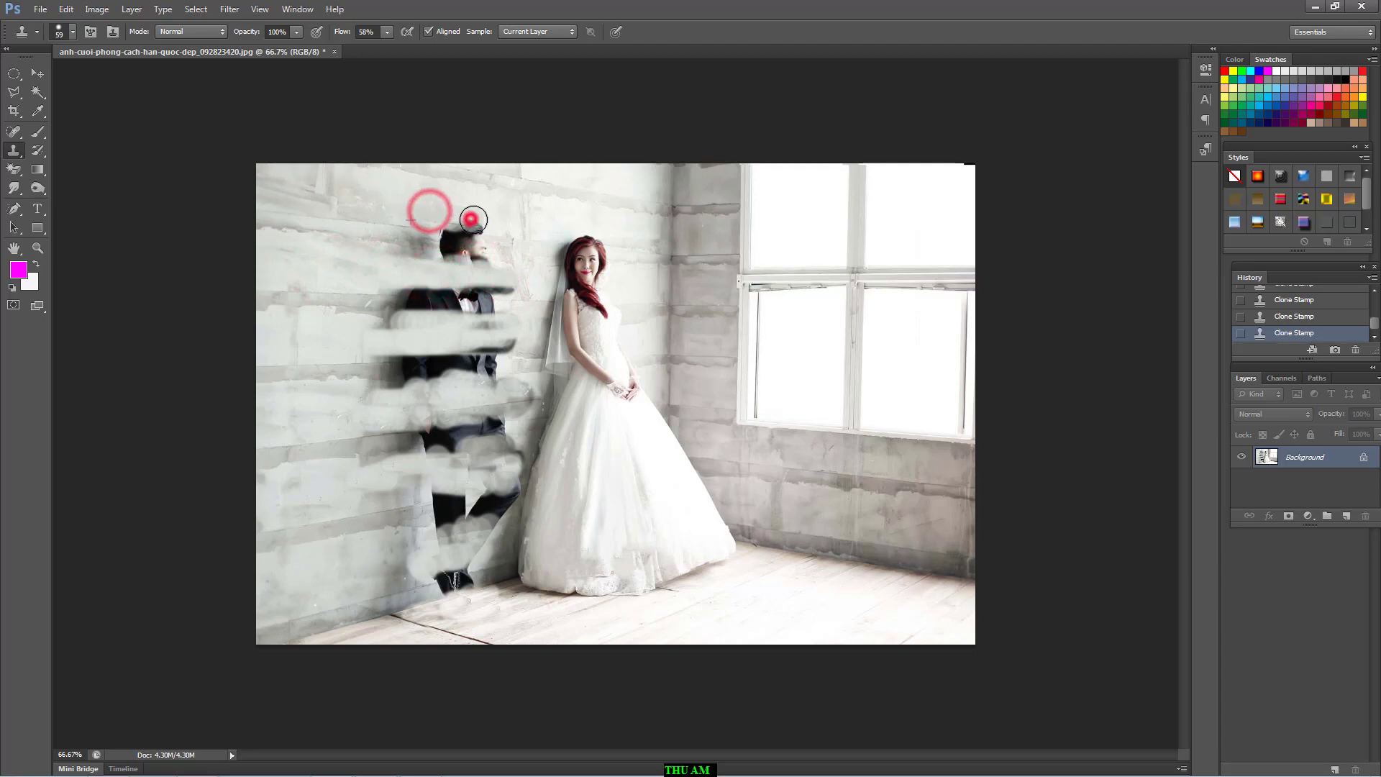
left_click(480, 221)
left_click(466, 222)
left_click(456, 221)
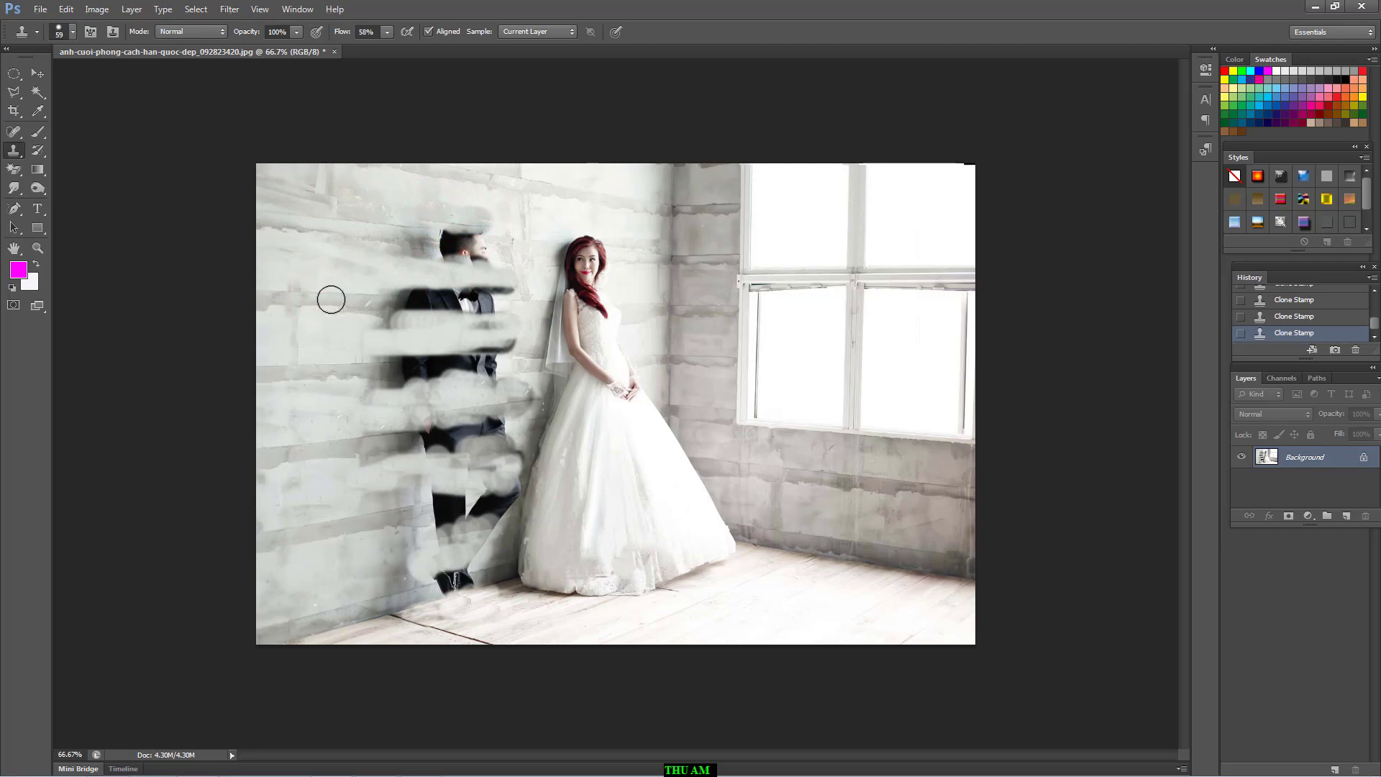
- Clone the wall texture over the groom's shoulders, bow tie and upper chest, resampling beside his shoulder for a second pass
left_click_drag(376, 300, 391, 300)
left_click(403, 300)
left_click(423, 301)
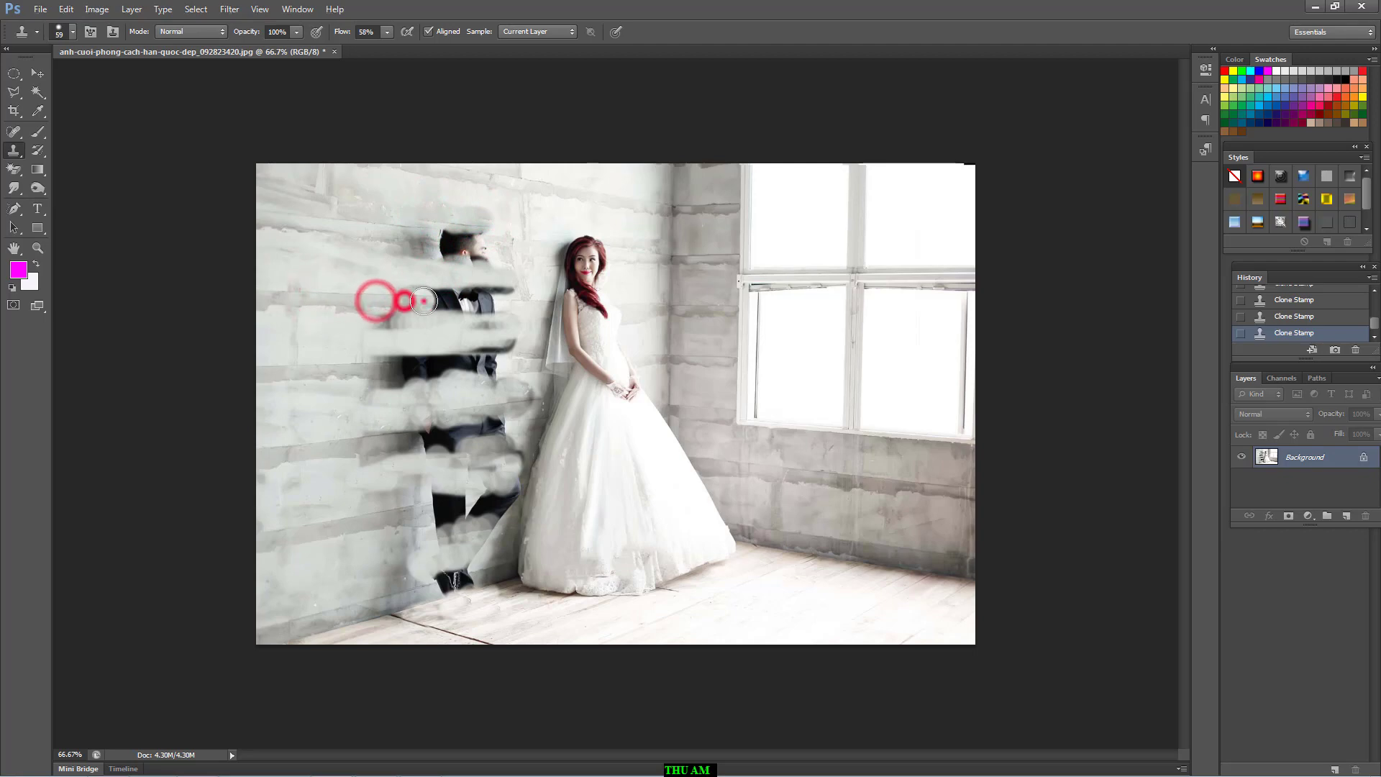
left_click(440, 301)
left_click(457, 301)
left_click(476, 304)
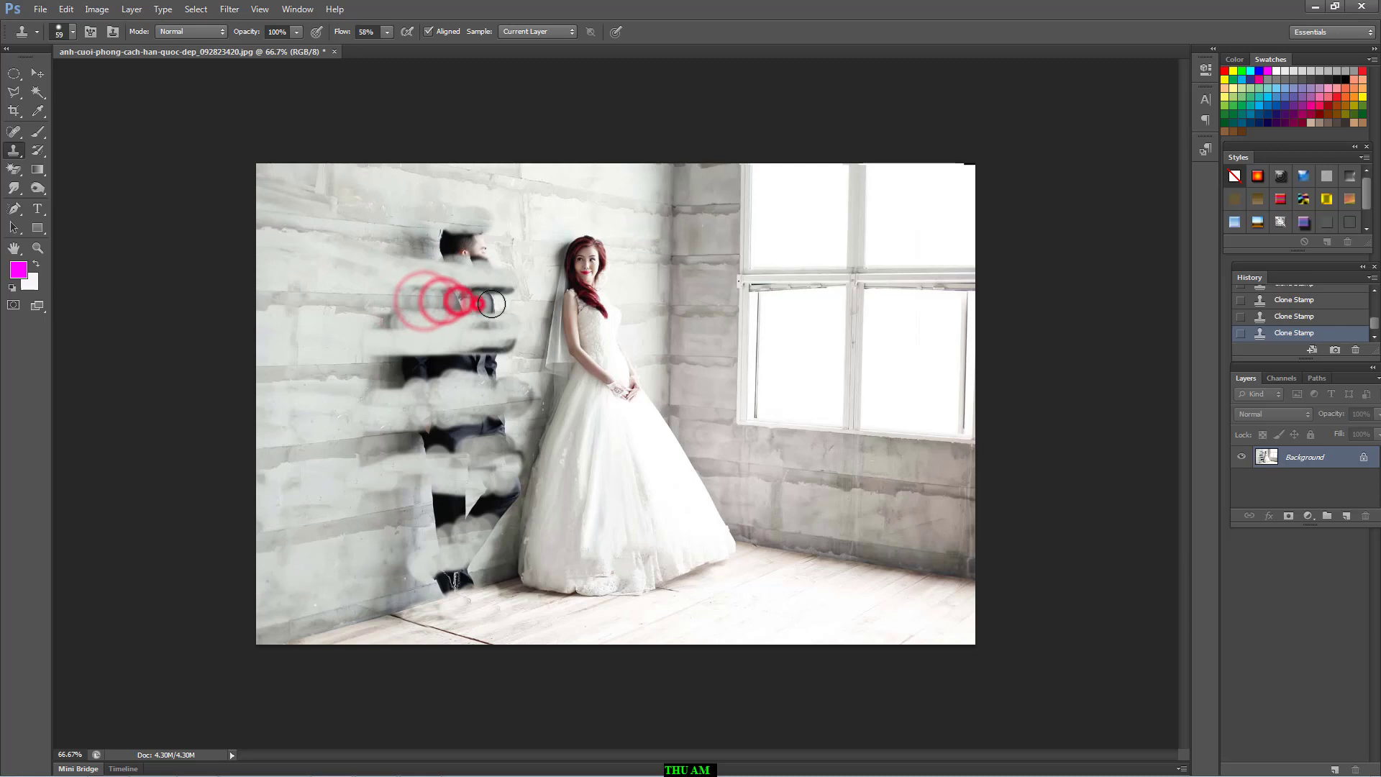
left_click(360, 304, "alt")
left_click_drag(434, 299, 488, 300)
left_click_drag(493, 300, 502, 302)
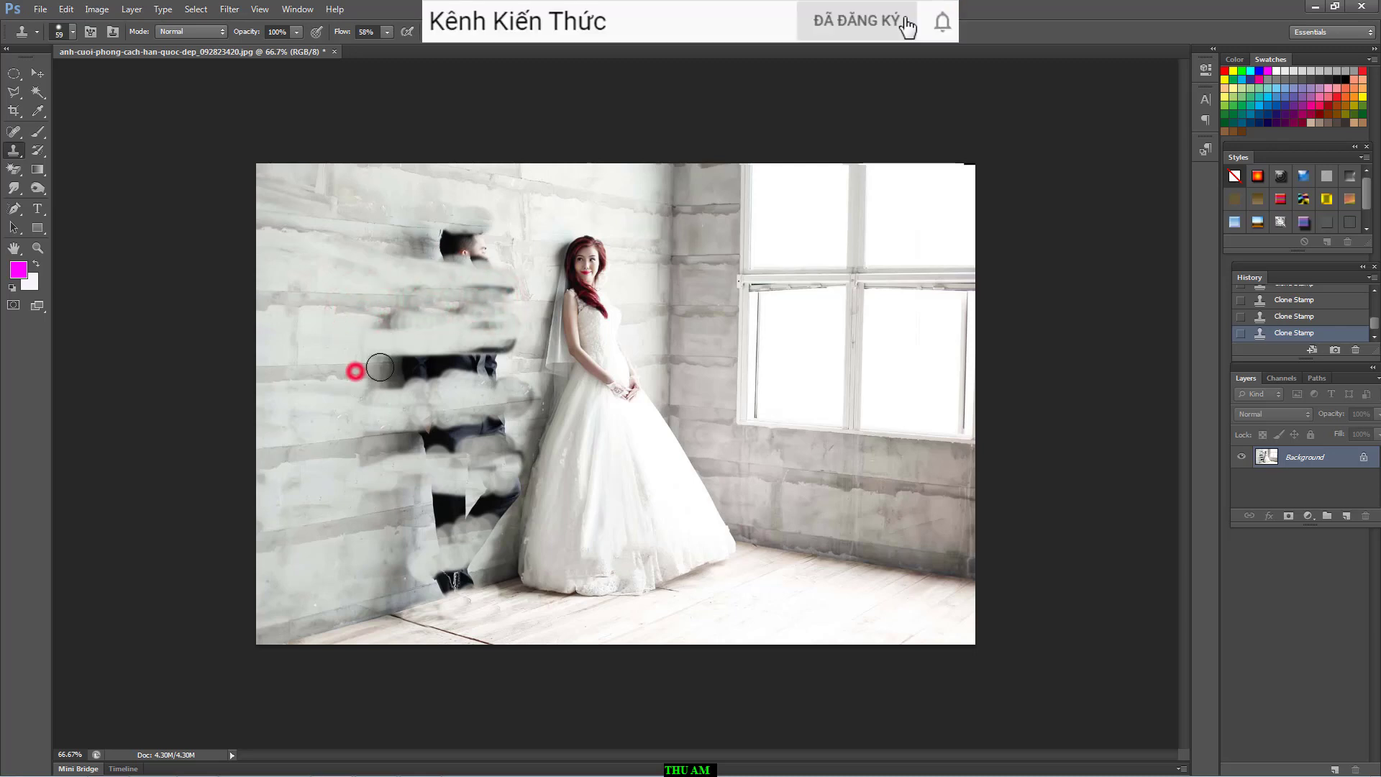
- Clone the wall texture over the dark strip of jacket at the groom's waist, resampling the grey wall joint beside it
mouse_move(394, 366)
left_mouse_down()
mouse_move(479, 362)
mouse_move(441, 362)
left_mouse_up()
left_click_drag(442, 362, 469, 359)
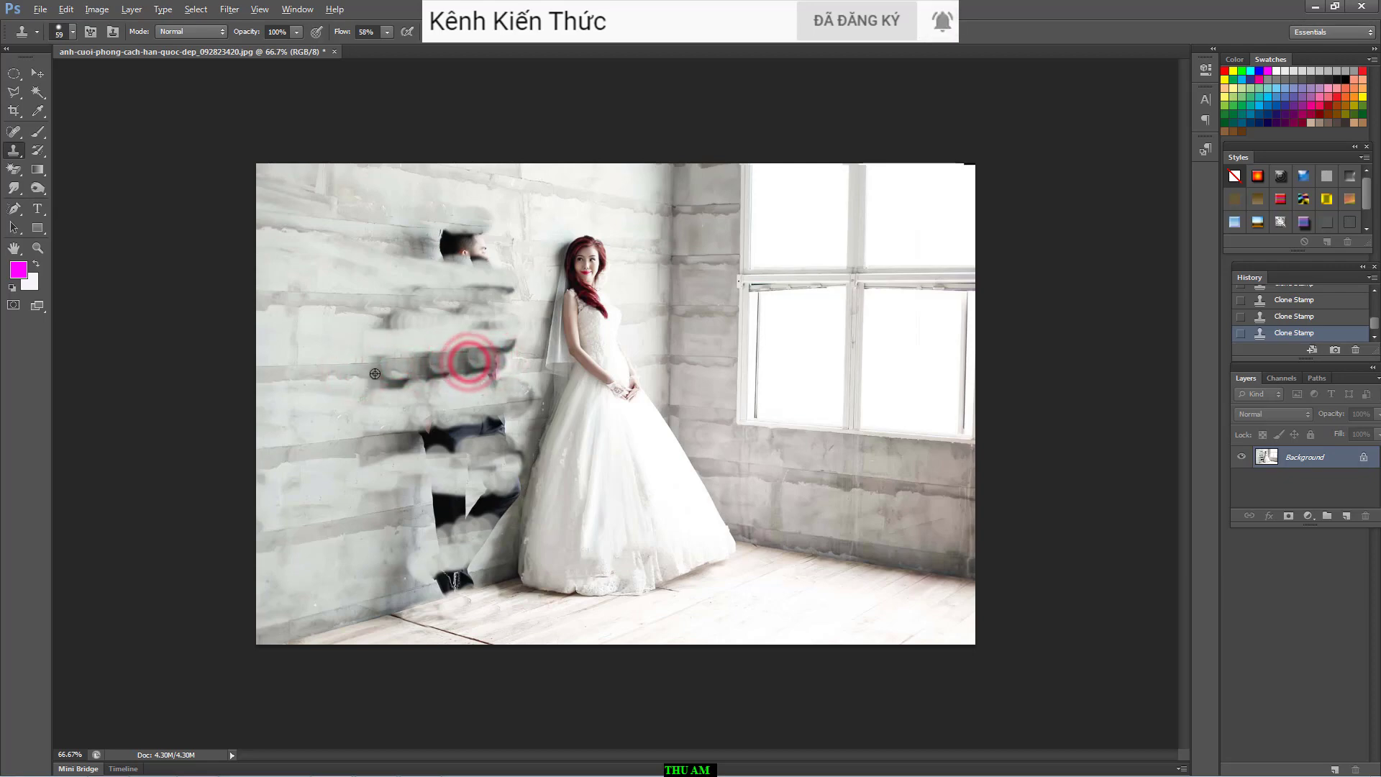
left_click(351, 374, "alt")
left_click(392, 373)
left_click(431, 373)
left_click(450, 373)
left_click(471, 369)
left_click(481, 368)
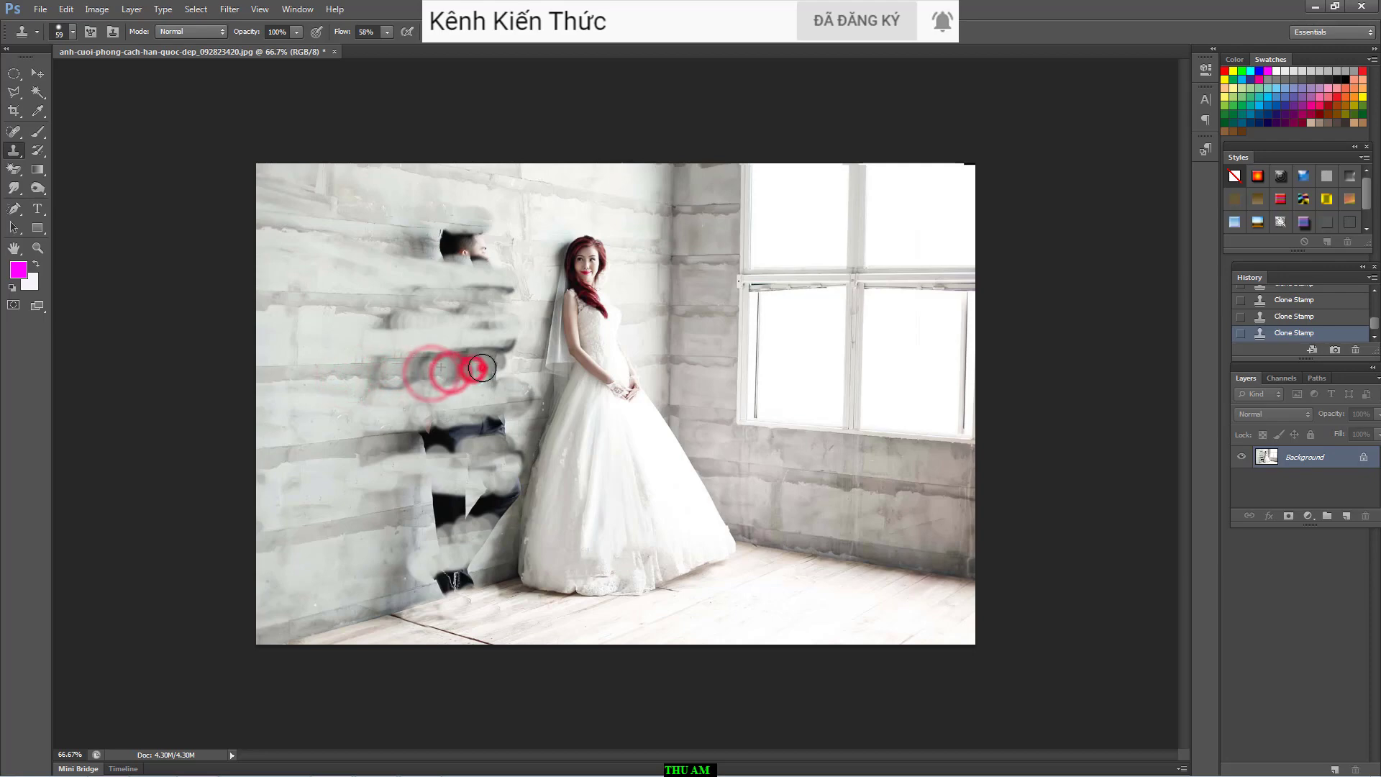
left_click(452, 369)
left_click(414, 369)
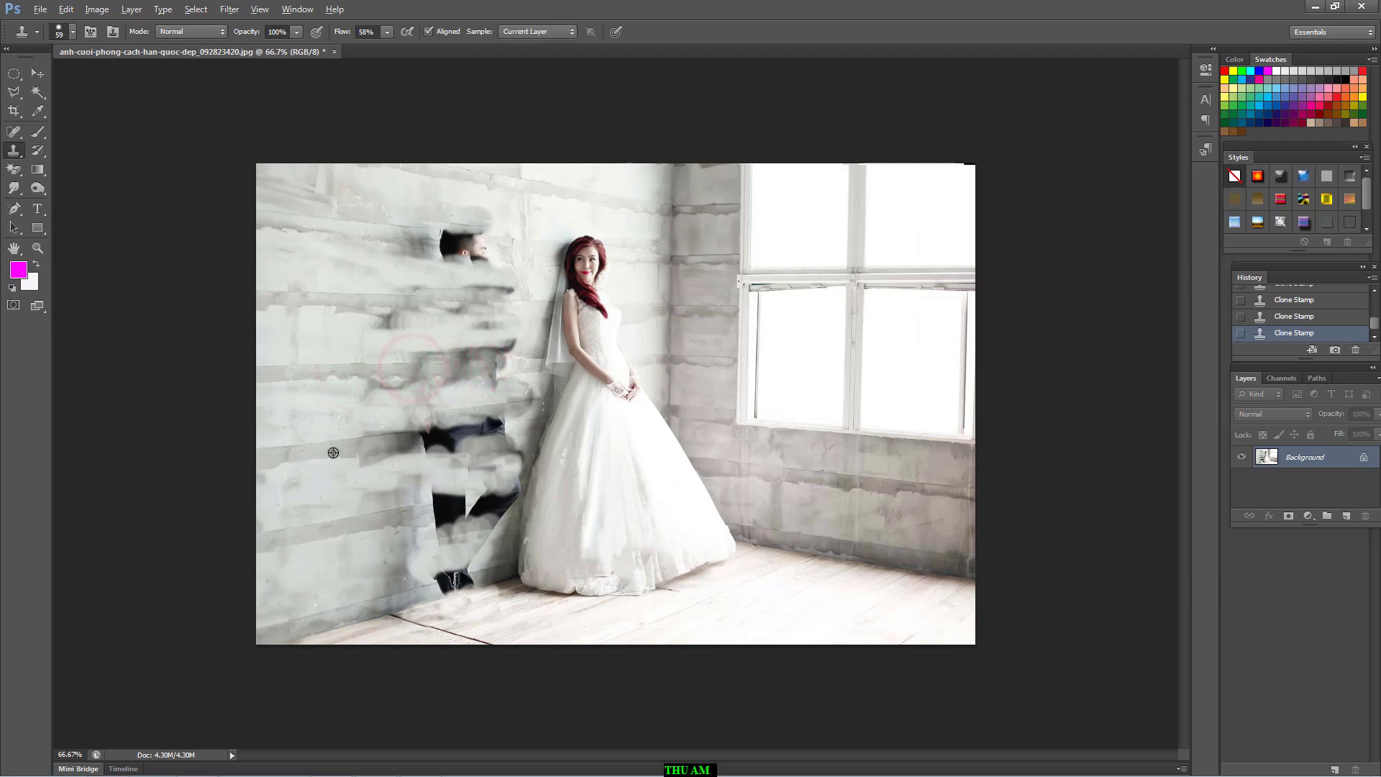
- Clone the wall texture over the remaining dark trouser strip at the groom's thighs
left_click(373, 444)
left_click(429, 441)
left_click(463, 438)
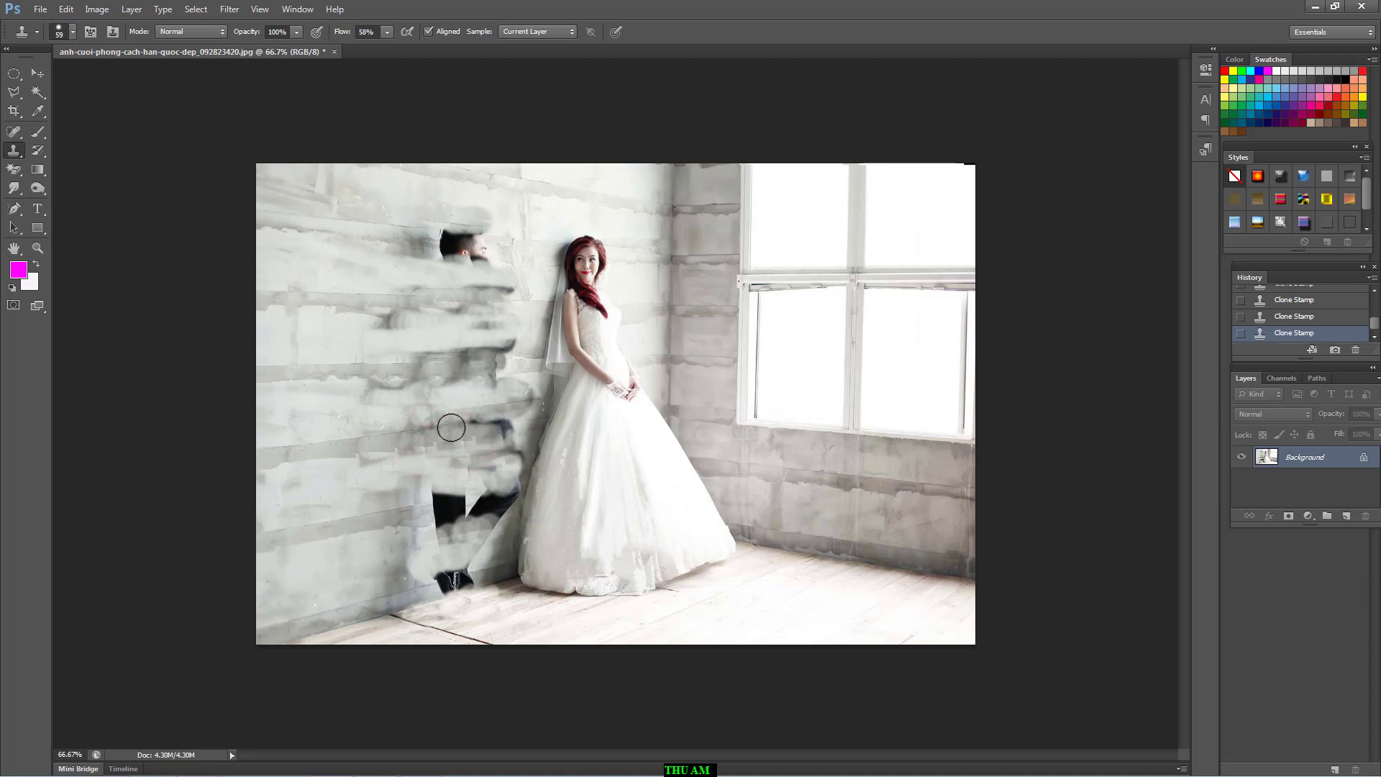
- Resample the wall and clone it over the dark trouser patches below the groom's knees, up to the dress
left_click(324, 373, "alt")
left_click(355, 370)
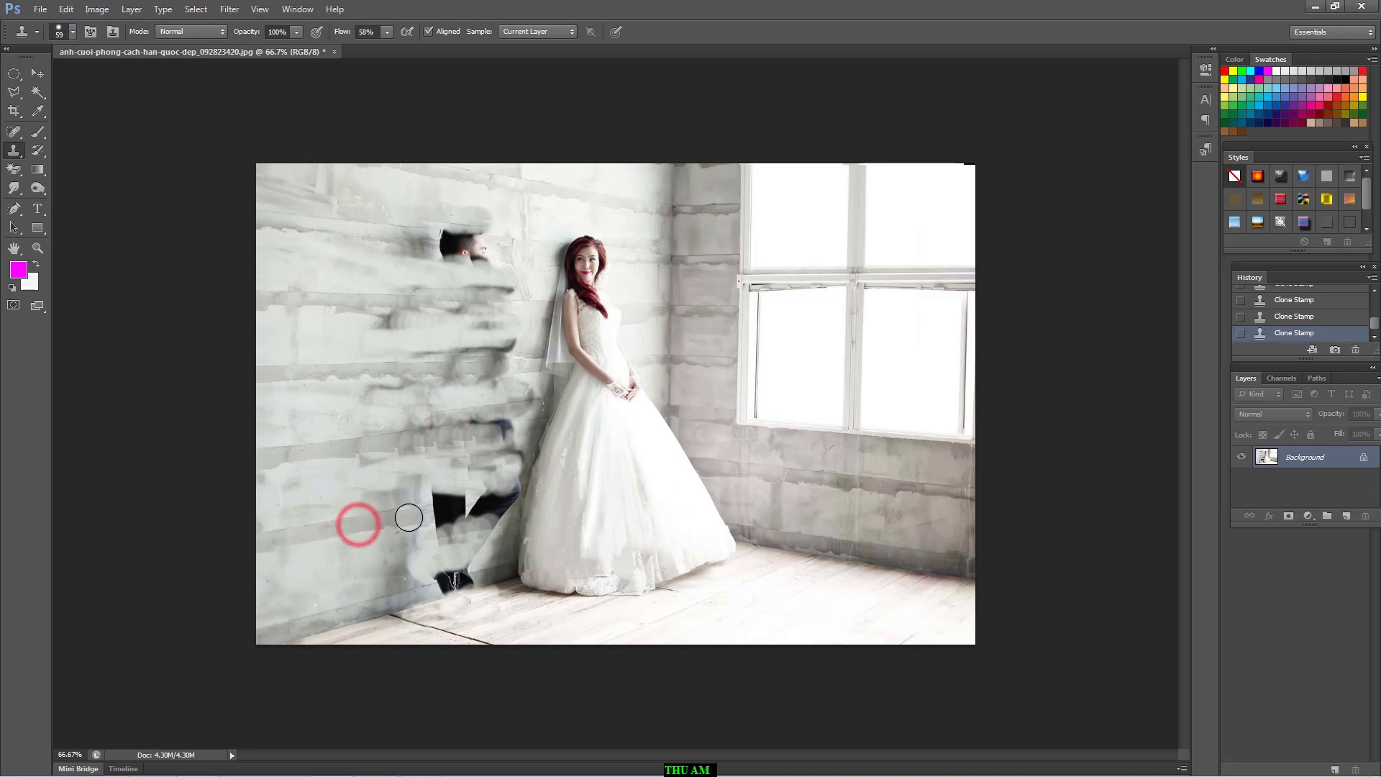
left_click_drag(404, 516, 504, 503)
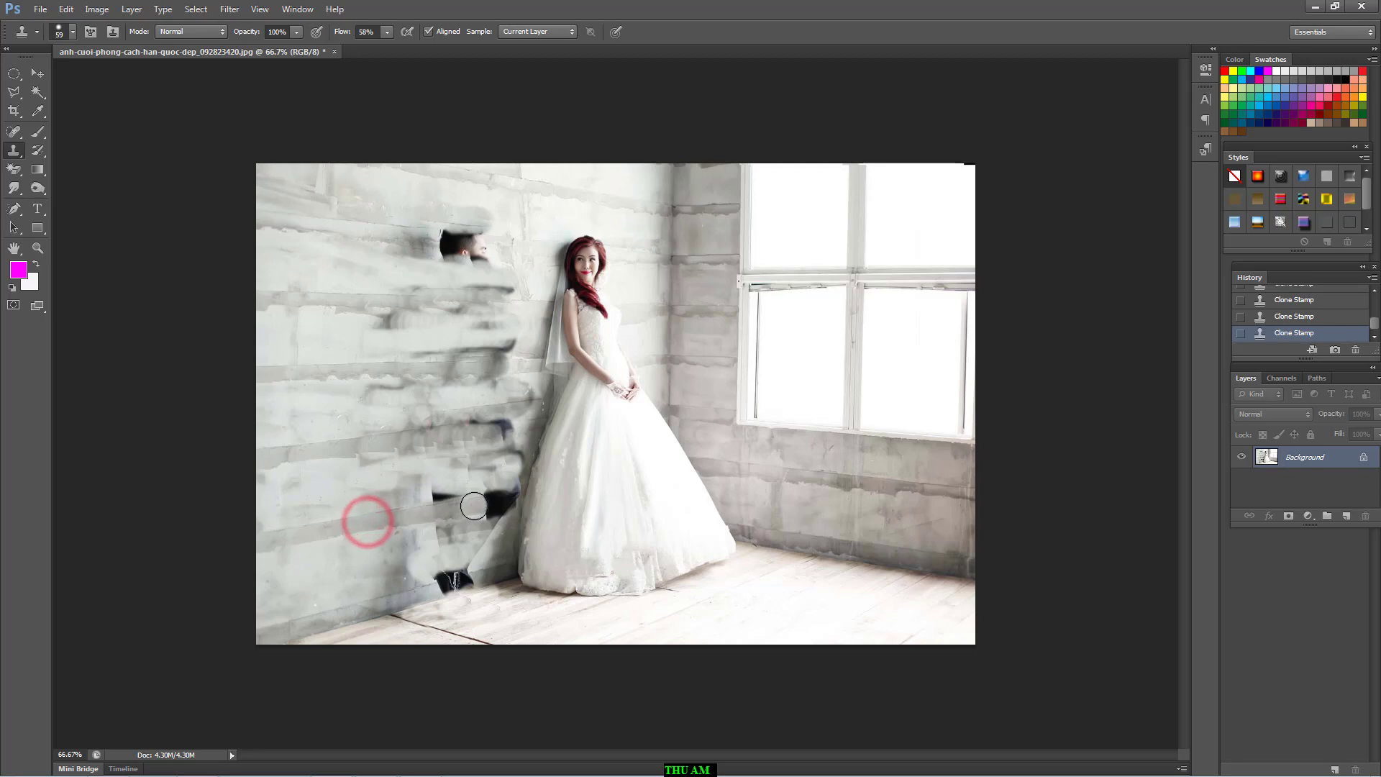
left_click_drag(475, 505, 505, 503)
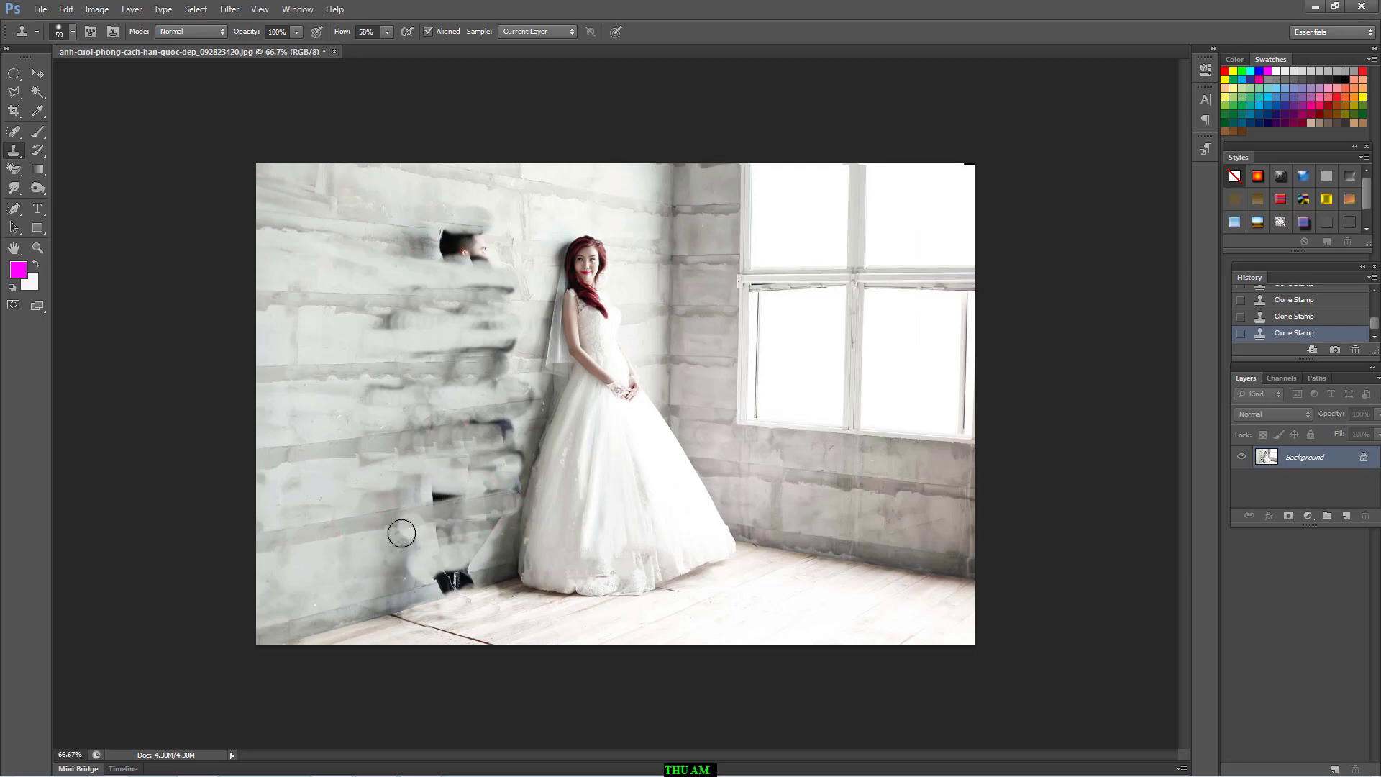
- Sample the wall beside the groom's calves, clone it over his lower legs and even out the wall beside his shoes
left_click(355, 552, "alt")
left_click_drag(400, 549, 484, 534)
left_click(488, 536)
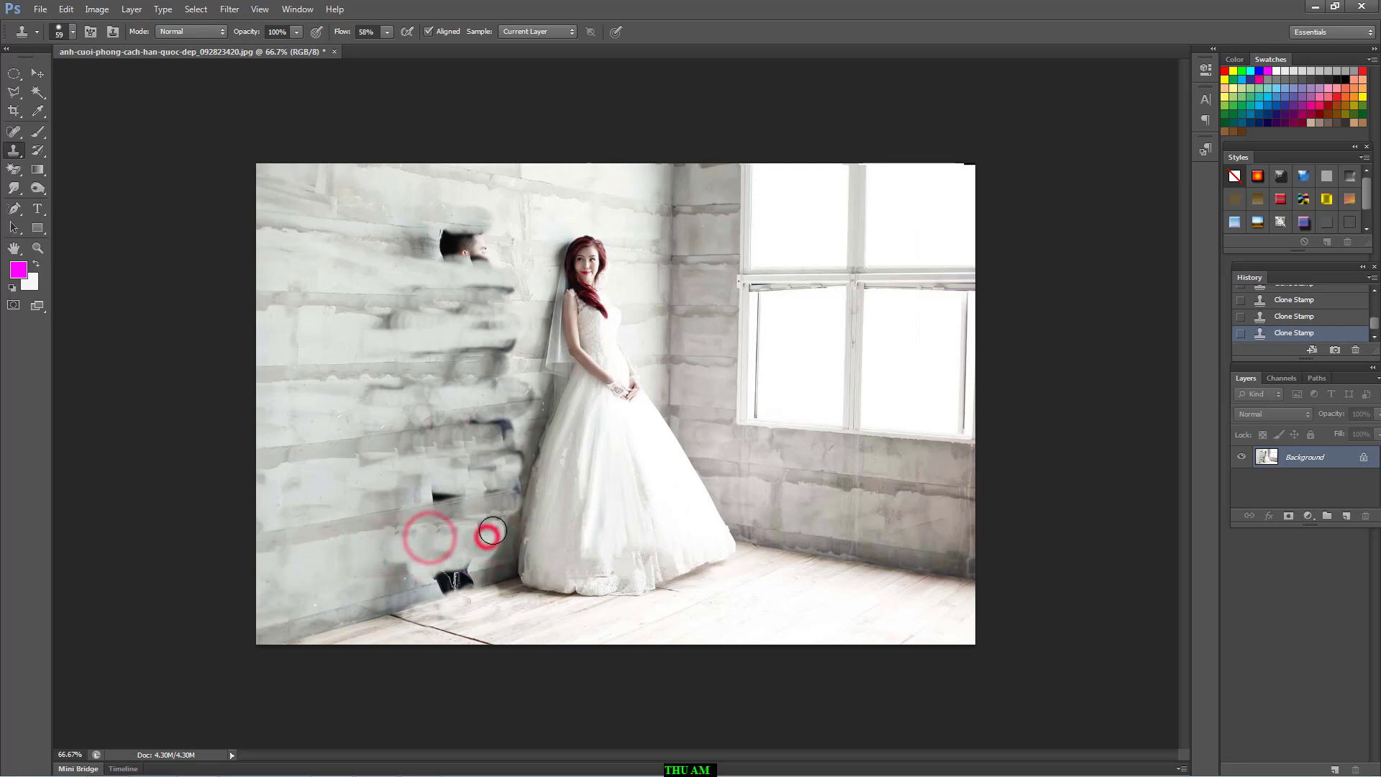
left_click(496, 527)
left_click(441, 536)
left_click(406, 540)
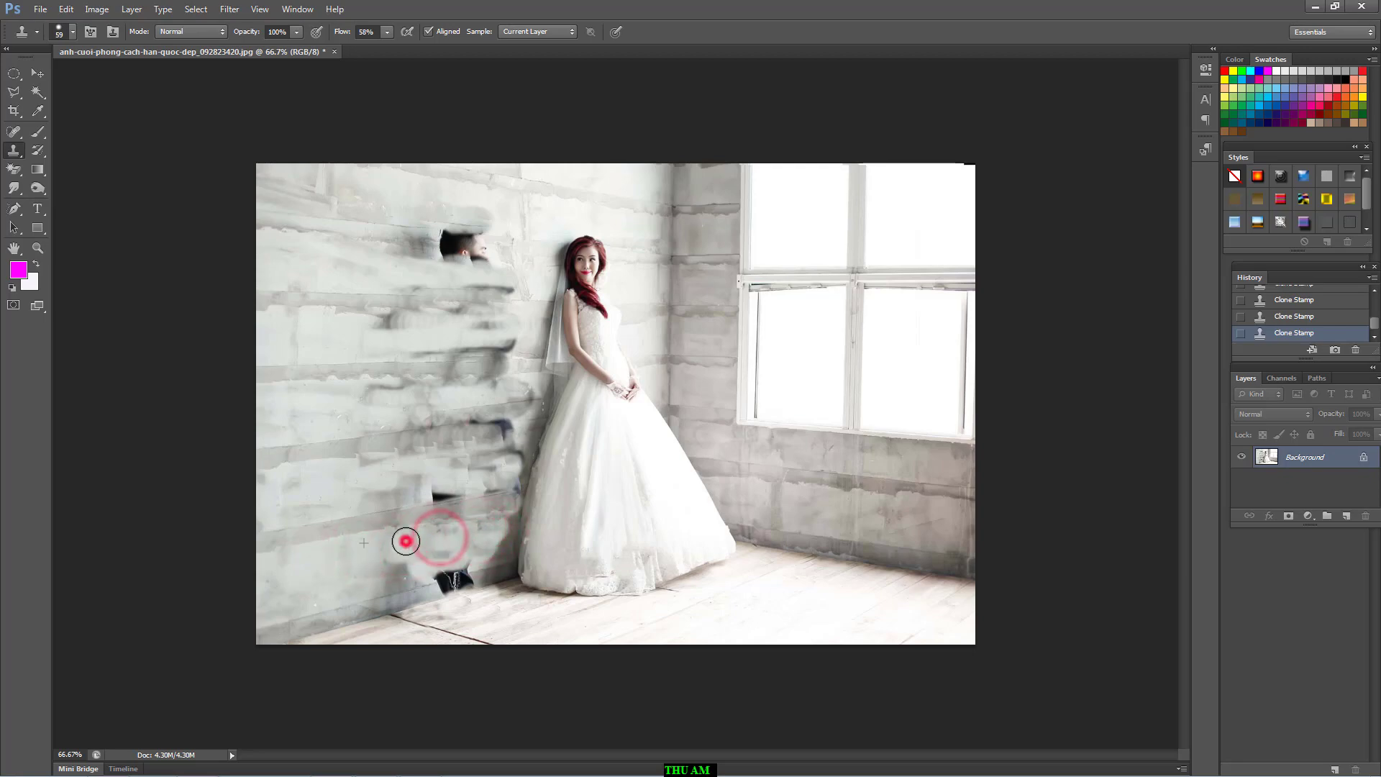
left_click(394, 560)
left_click(405, 566)
left_click(386, 576)
left_click(400, 576)
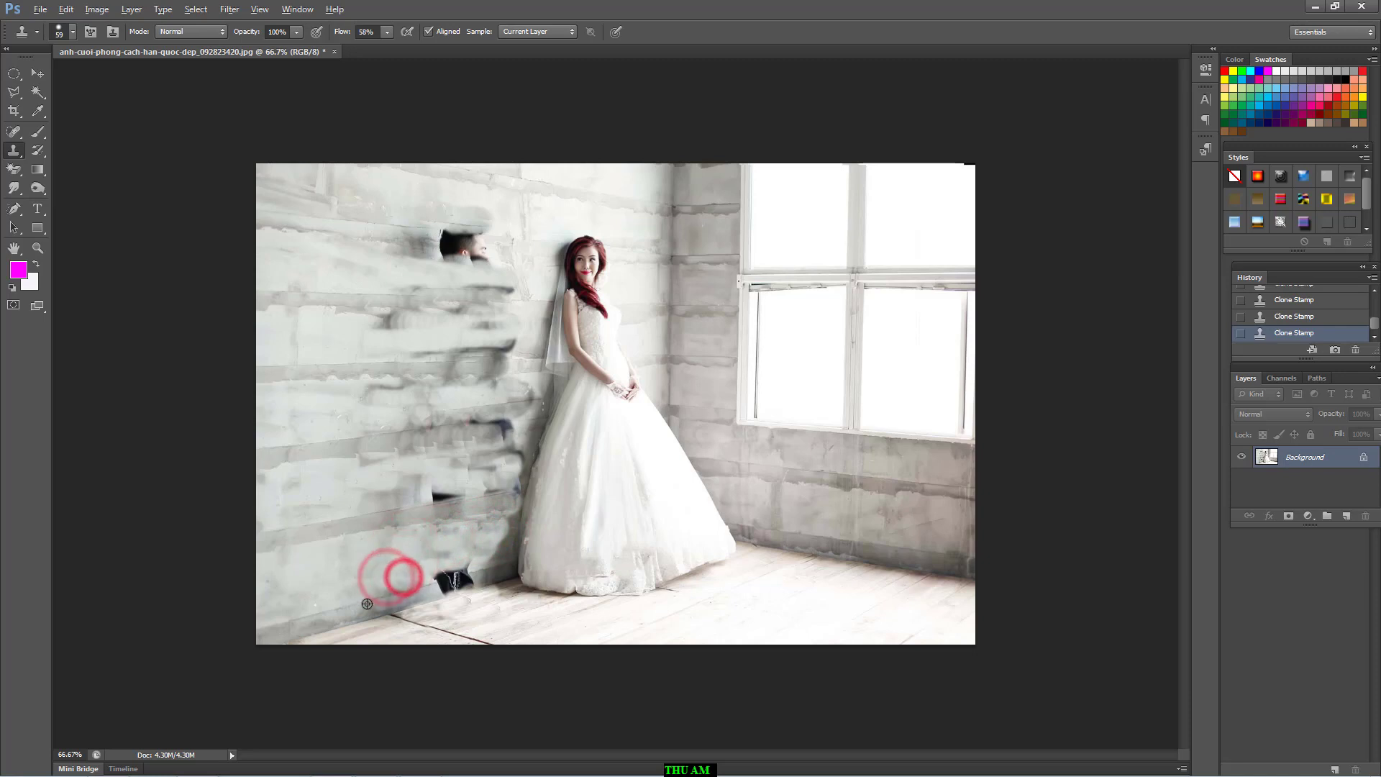
- Sample the edge where wall meets floor and clone it over the groom's black shoes
left_click(363, 609, "alt")
left_click(440, 580)
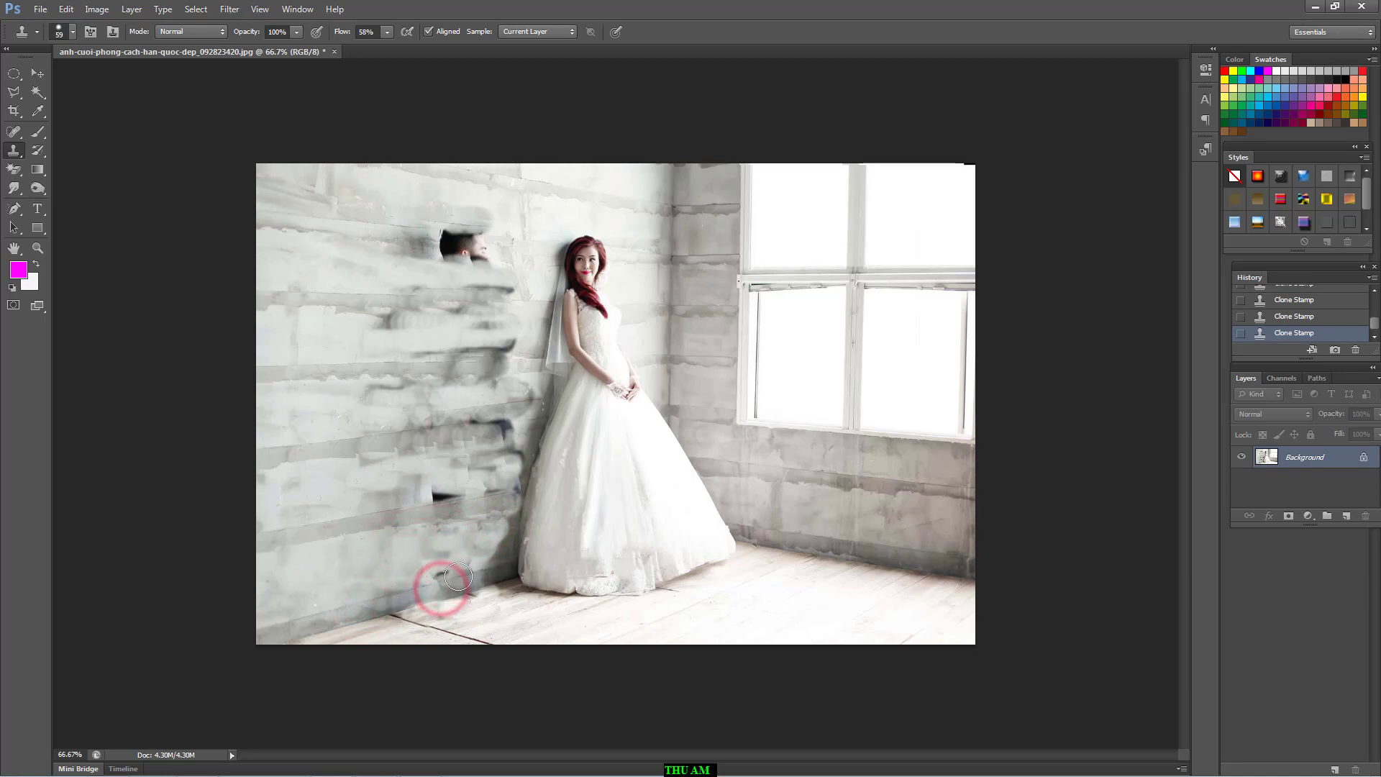
left_click(453, 575)
left_click(469, 580)
left_click(446, 583)
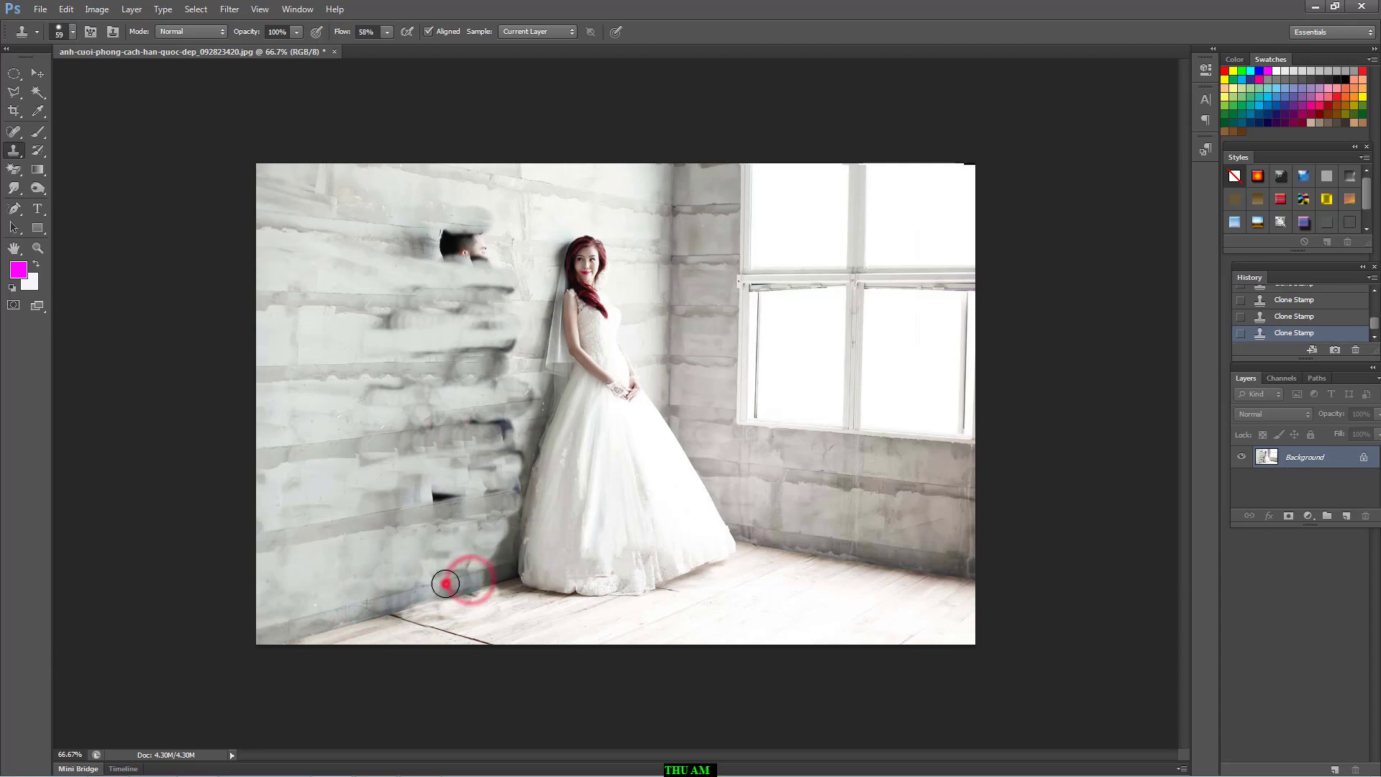
- Sample the lower wall and clone it over the smudges above the shoe area, toward the dress
left_click(353, 576, "alt")
left_click(442, 564)
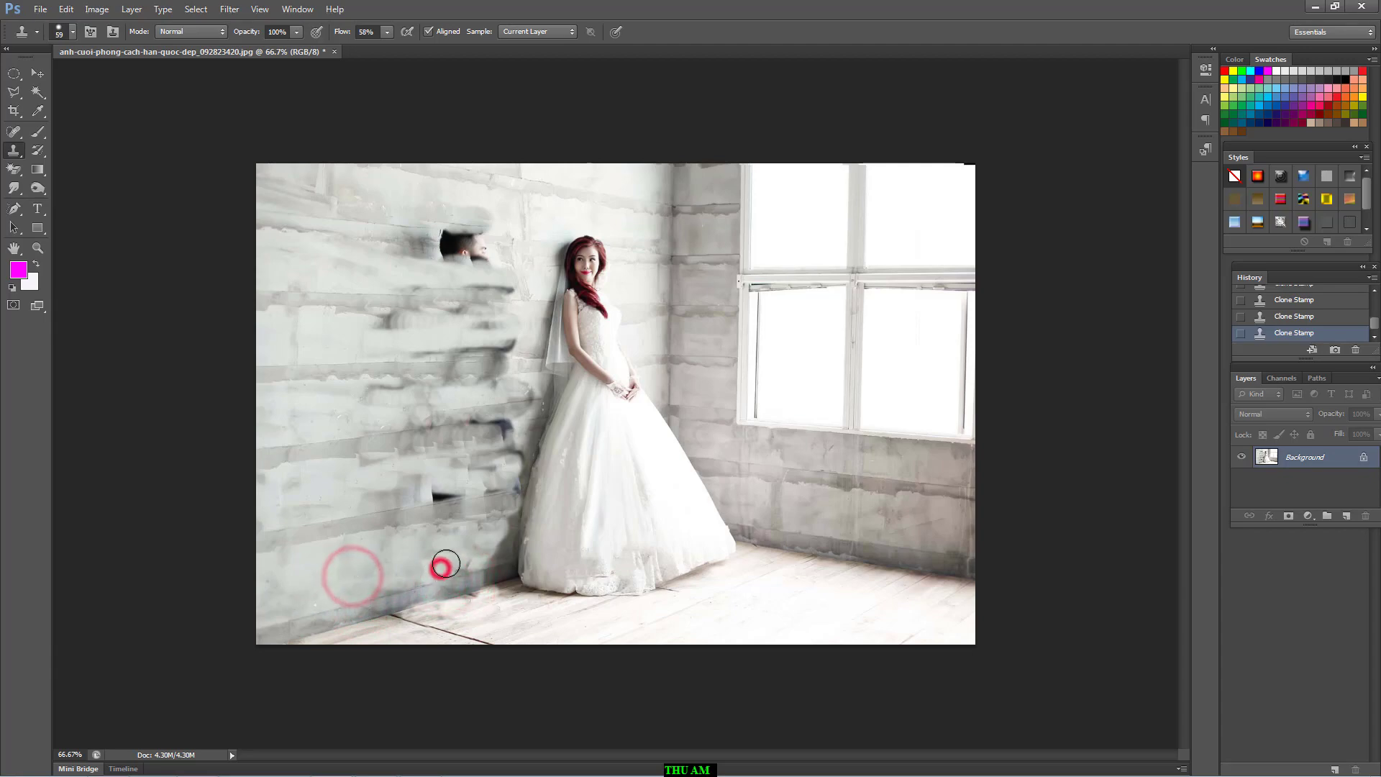
left_click(469, 556)
left_click(471, 557)
left_click(494, 549)
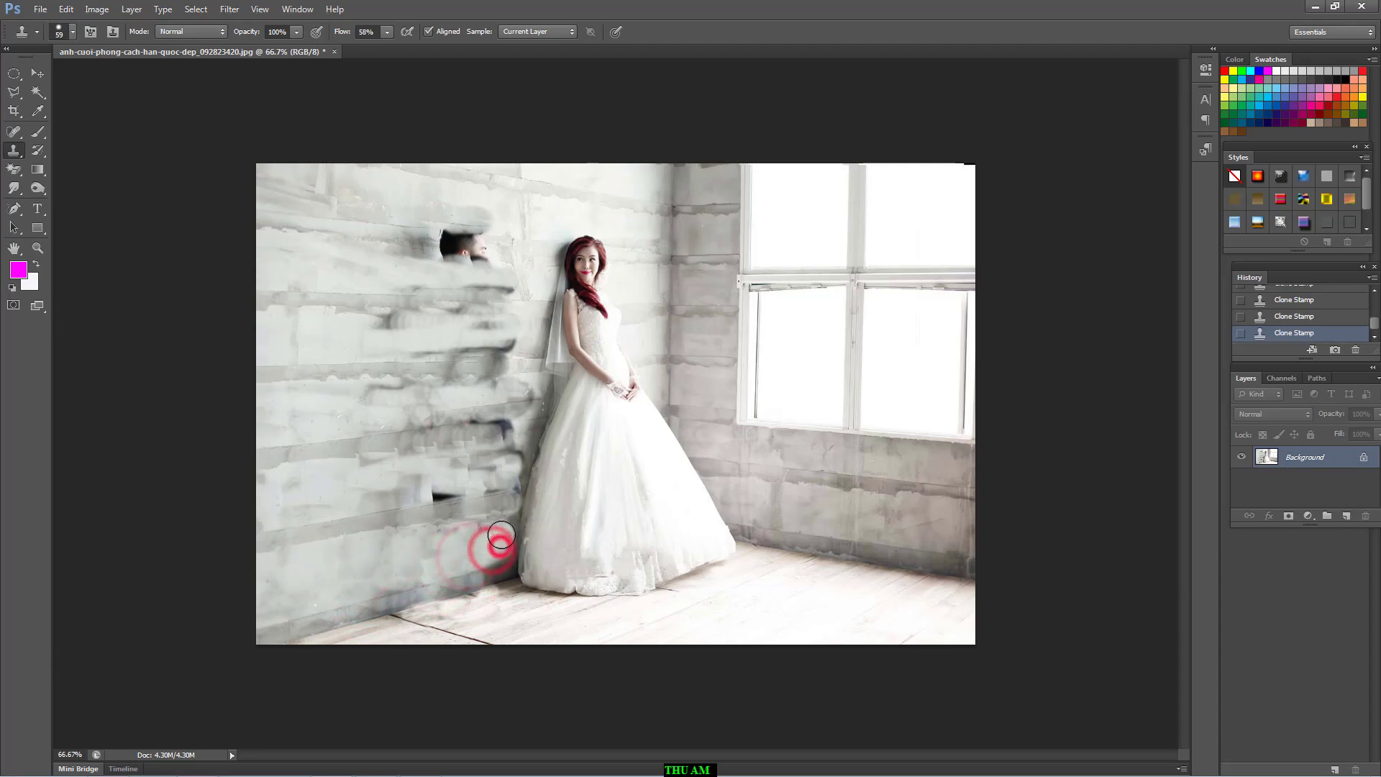
- Dab wall texture along the lower edge of the bride's dress to clean up the smudges there
left_click(499, 537)
left_click(504, 526)
left_click(506, 526)
left_click(506, 531)
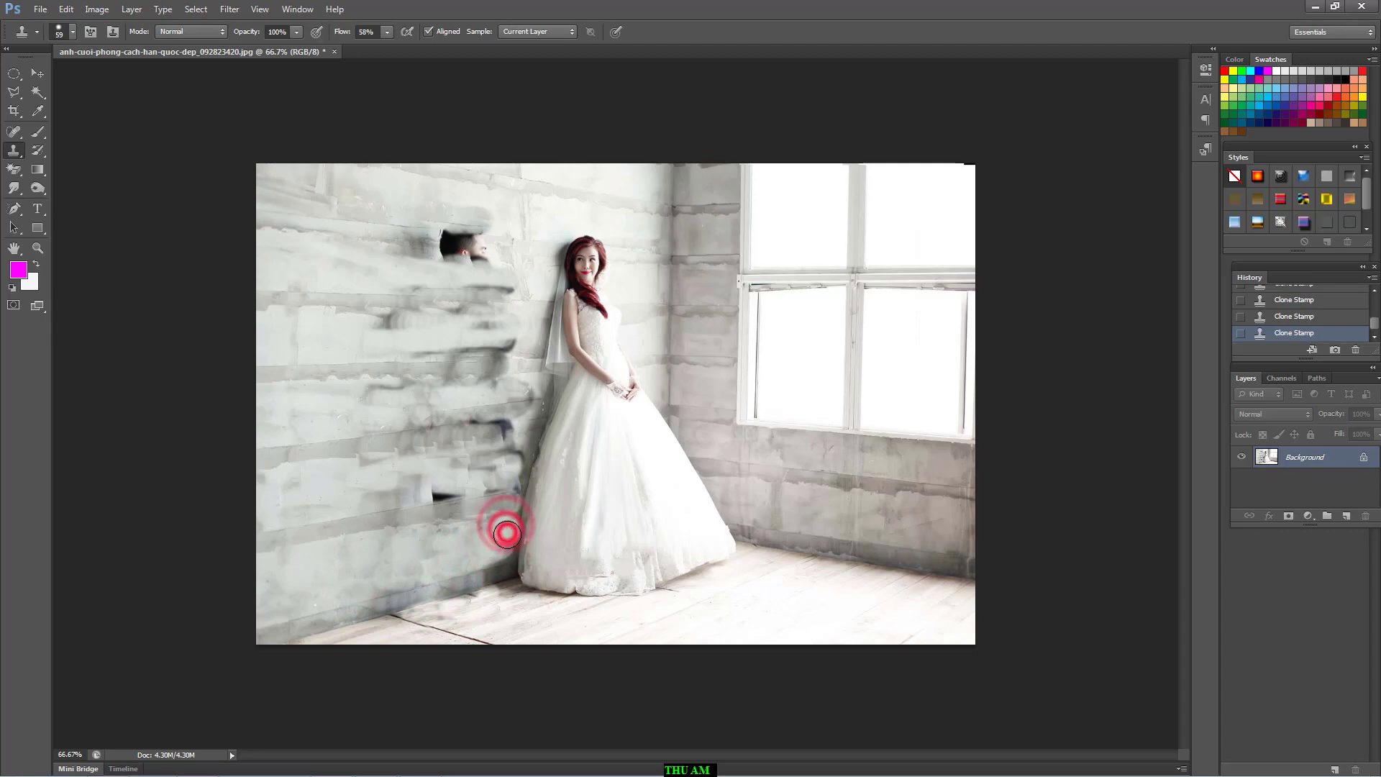
left_click(507, 537)
left_click(506, 542)
left_click(506, 539)
left_click(505, 544)
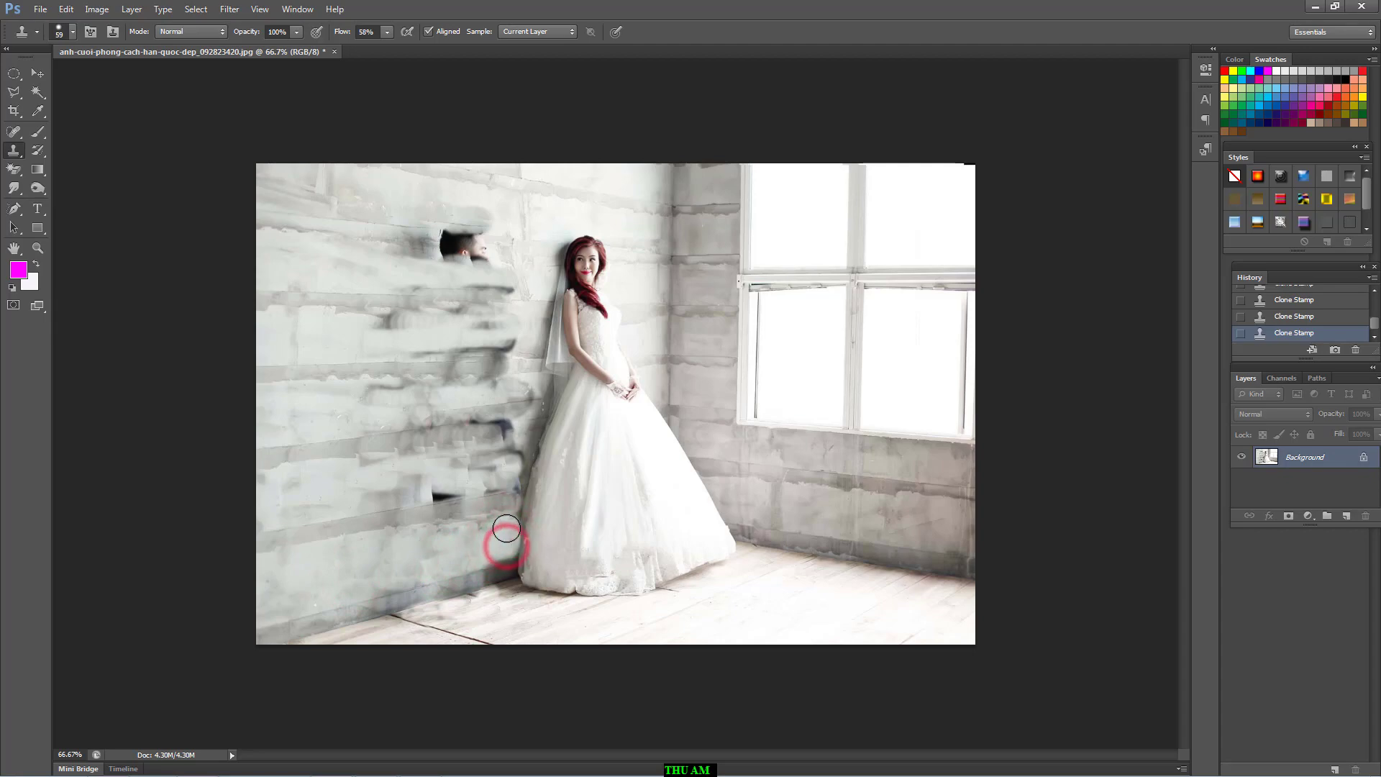
left_click(506, 525)
- Reduce the Clone Stamp brush to 44 px and clone the wall at the groom's knee height up to the dress
right_click(320, 490)
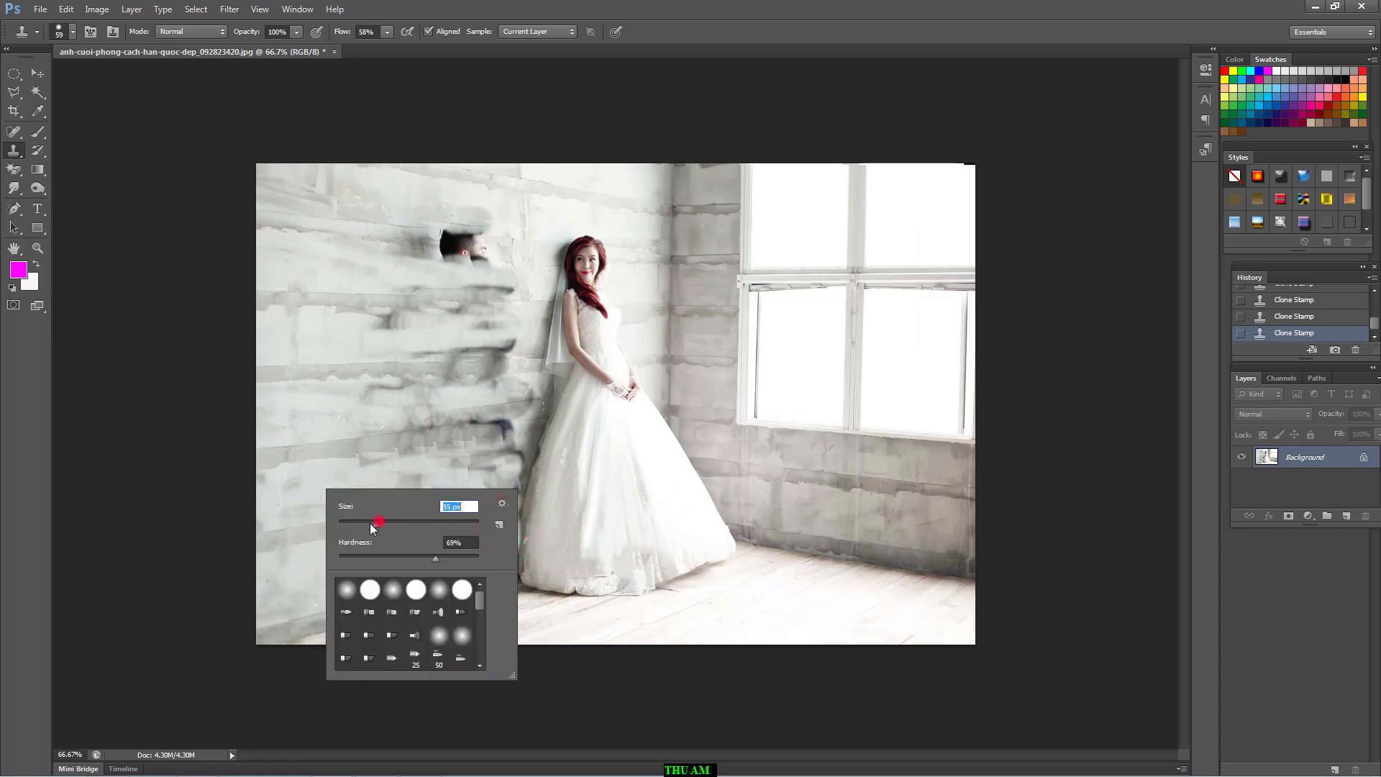
left_click_drag(370, 524, 373, 520)
left_click(471, 468)
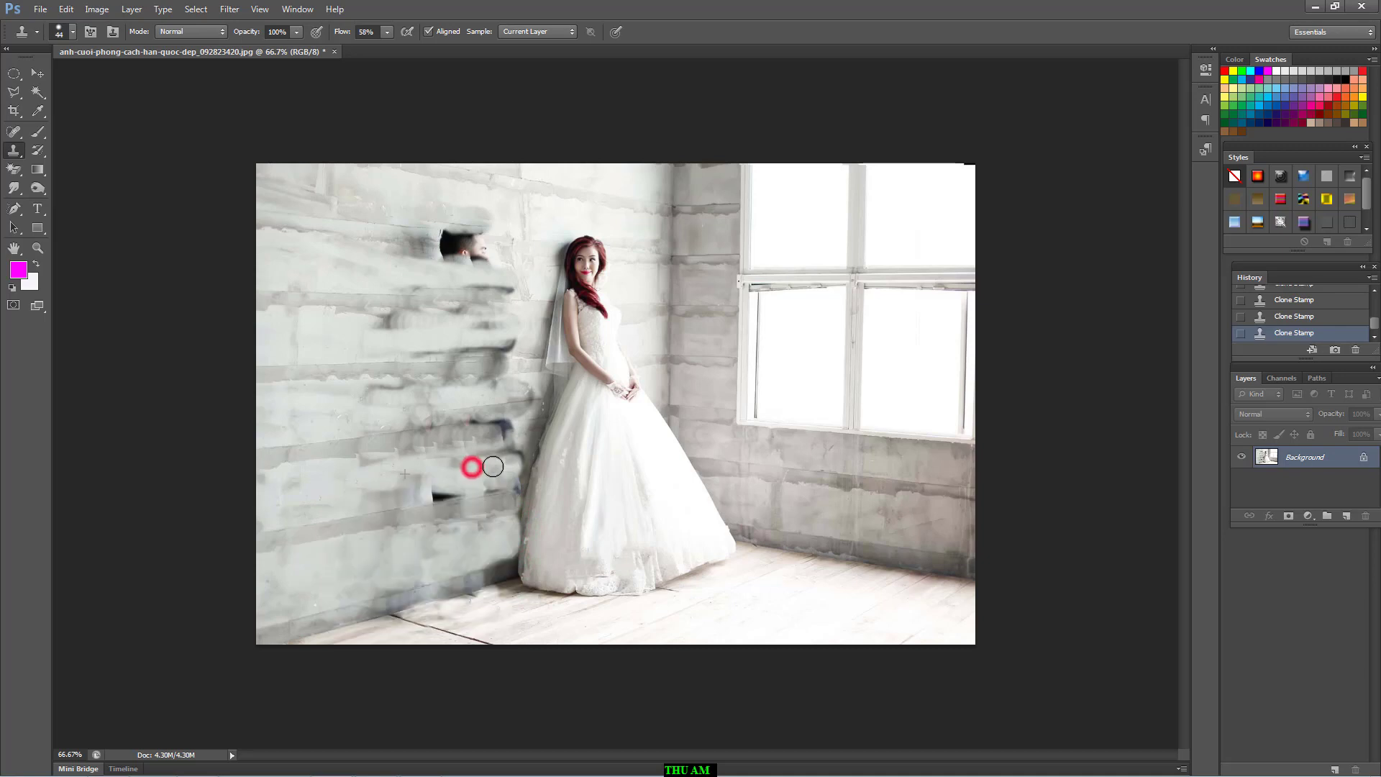
left_click_drag(493, 466, 506, 463)
left_click_drag(508, 461, 522, 454)
- Dab wall texture along the dress's edge at knee height and over the dark patch left below the groom's knees
left_click(526, 451)
left_click(525, 450)
left_click(525, 457)
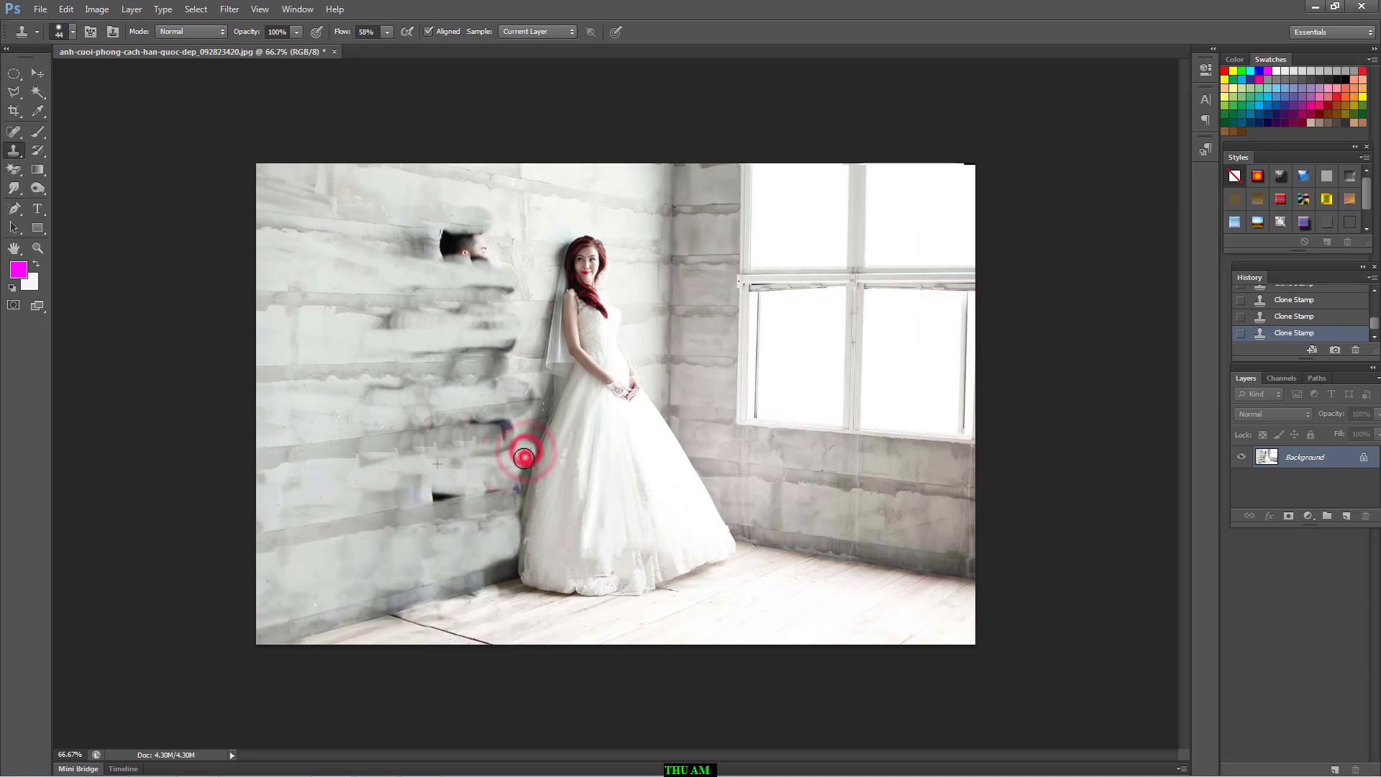
left_click(524, 461)
left_click(524, 465)
left_click(525, 469)
left_click(525, 472)
left_click(524, 475)
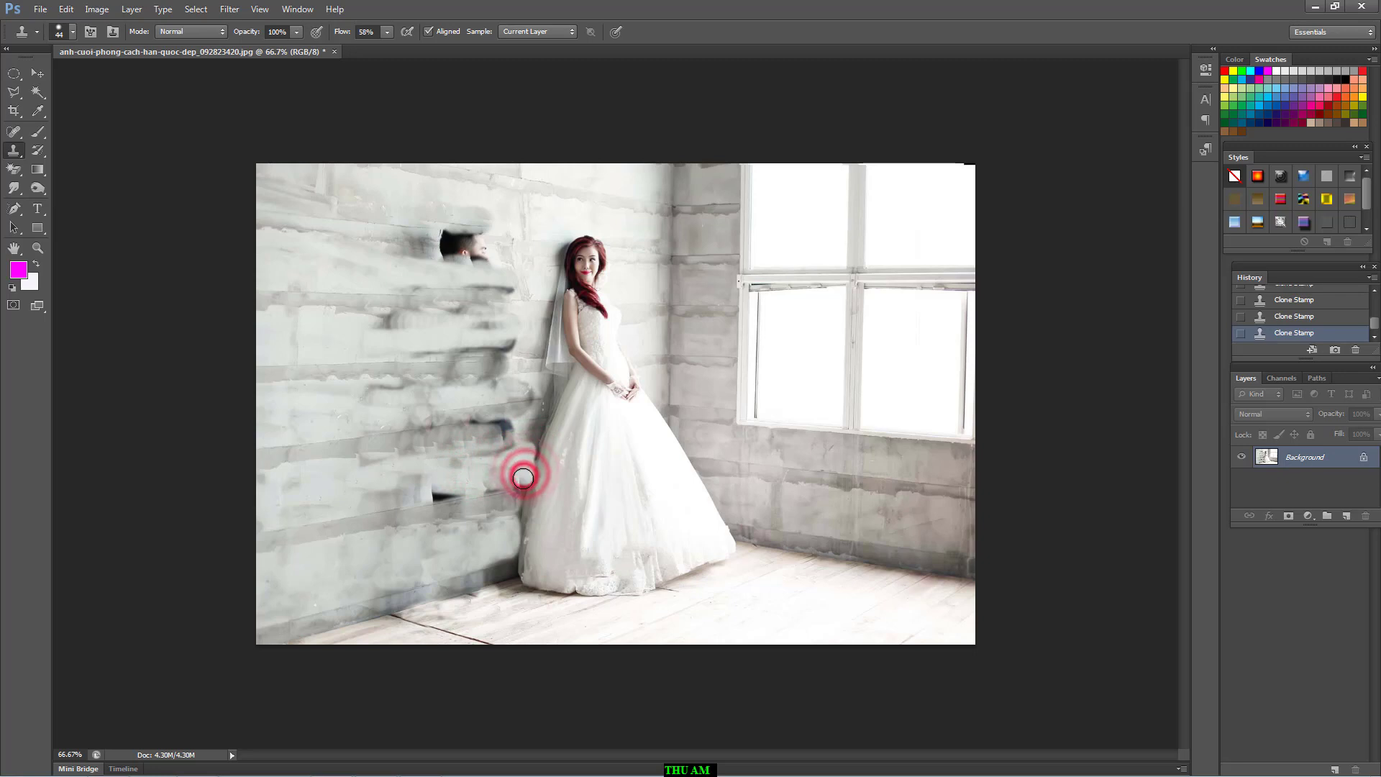
left_click(518, 468)
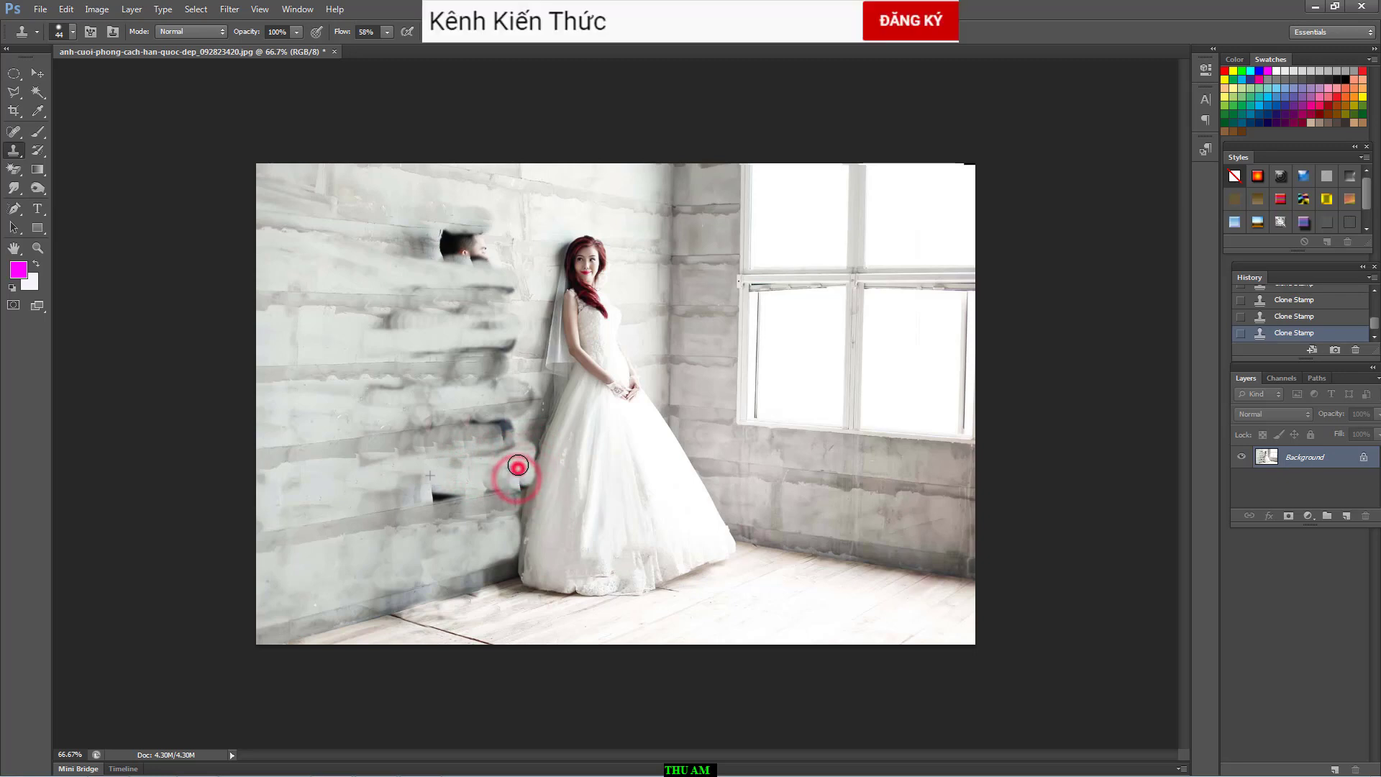
left_click(518, 457)
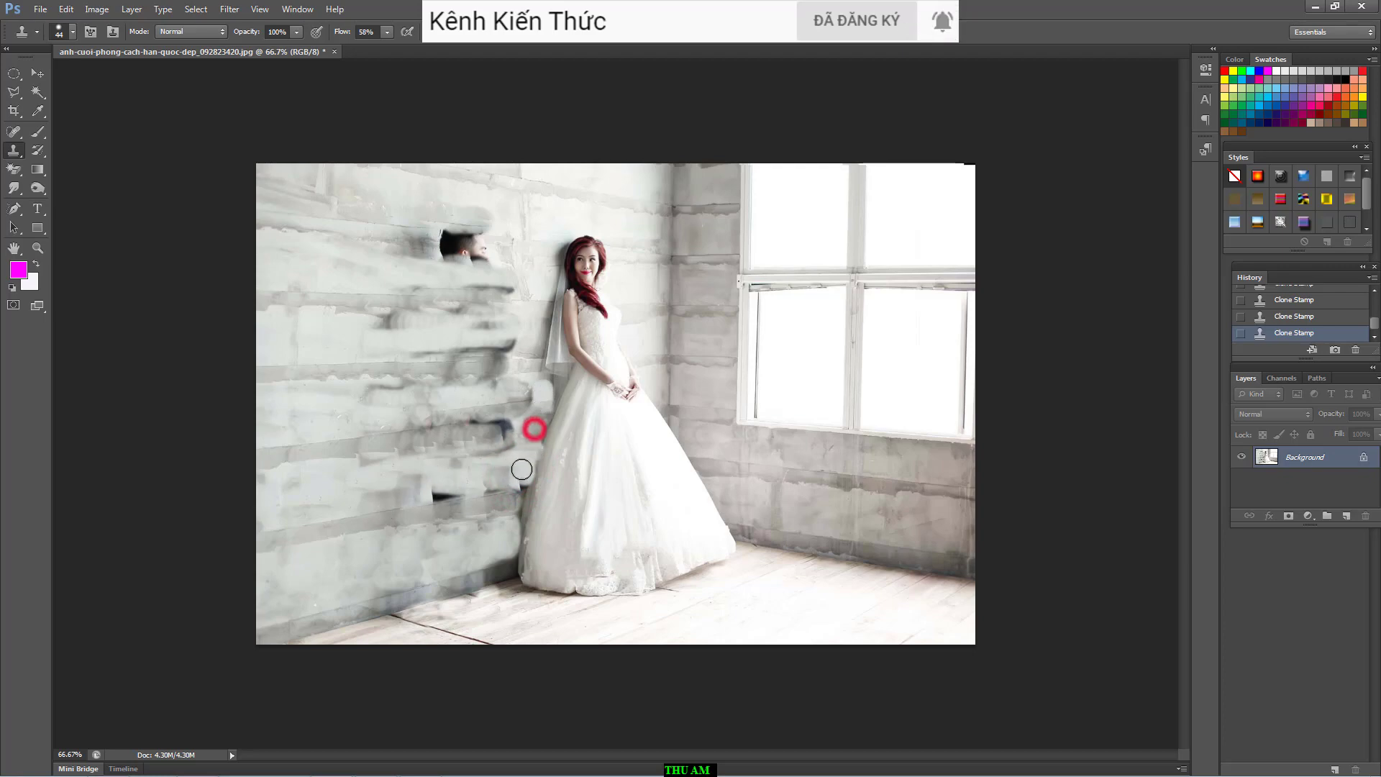
left_click(477, 472)
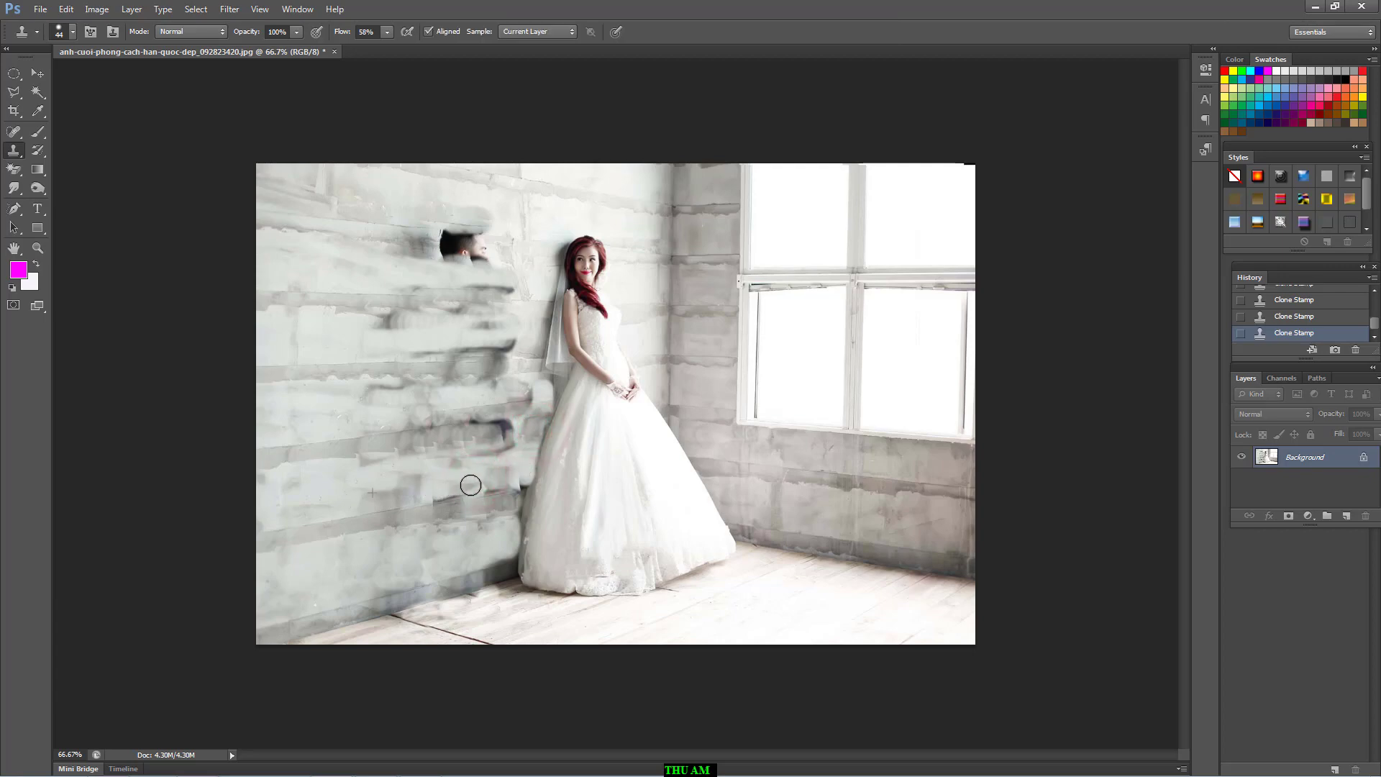
- Enlarge the Clone Stamp brush to 78 px and clone clean wall across the smudged areas at the groom's knee and hip height
right_click(336, 487)
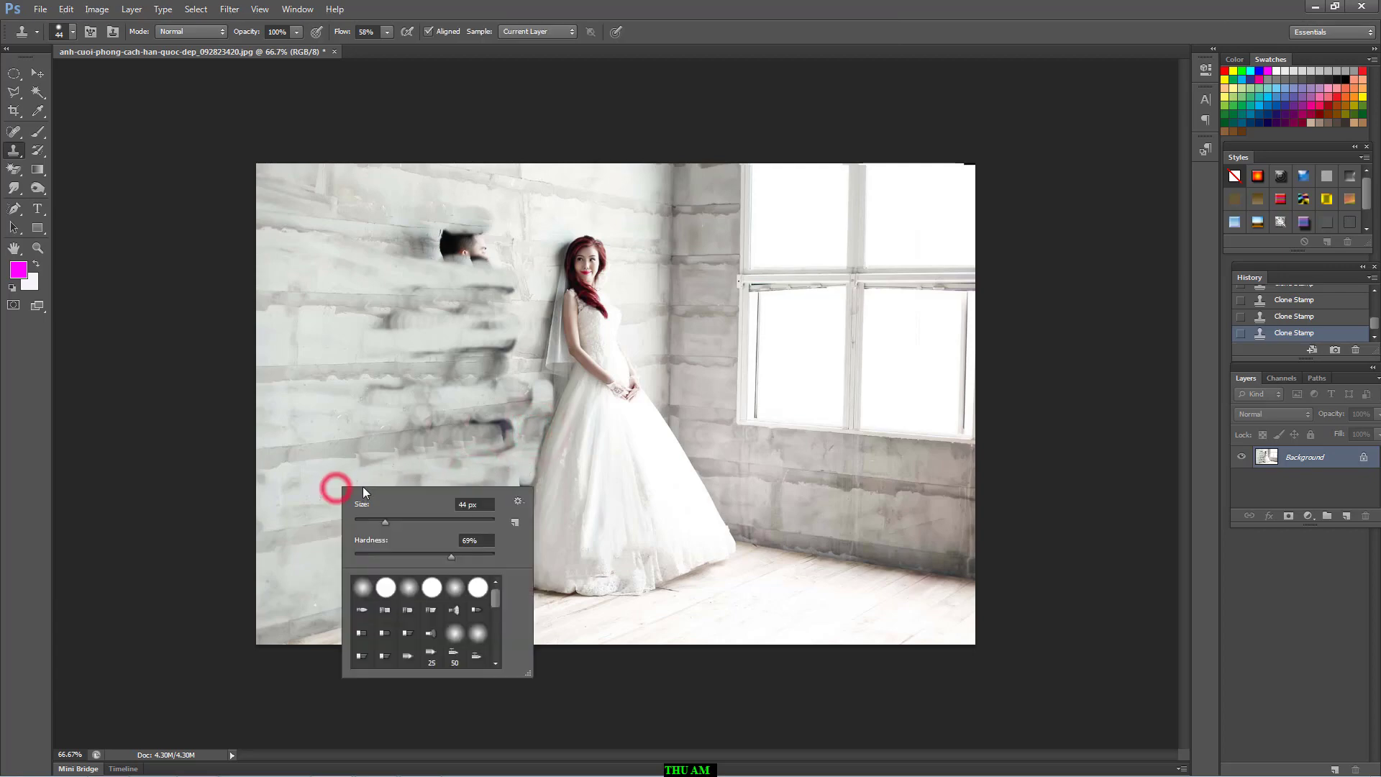
left_click(314, 486)
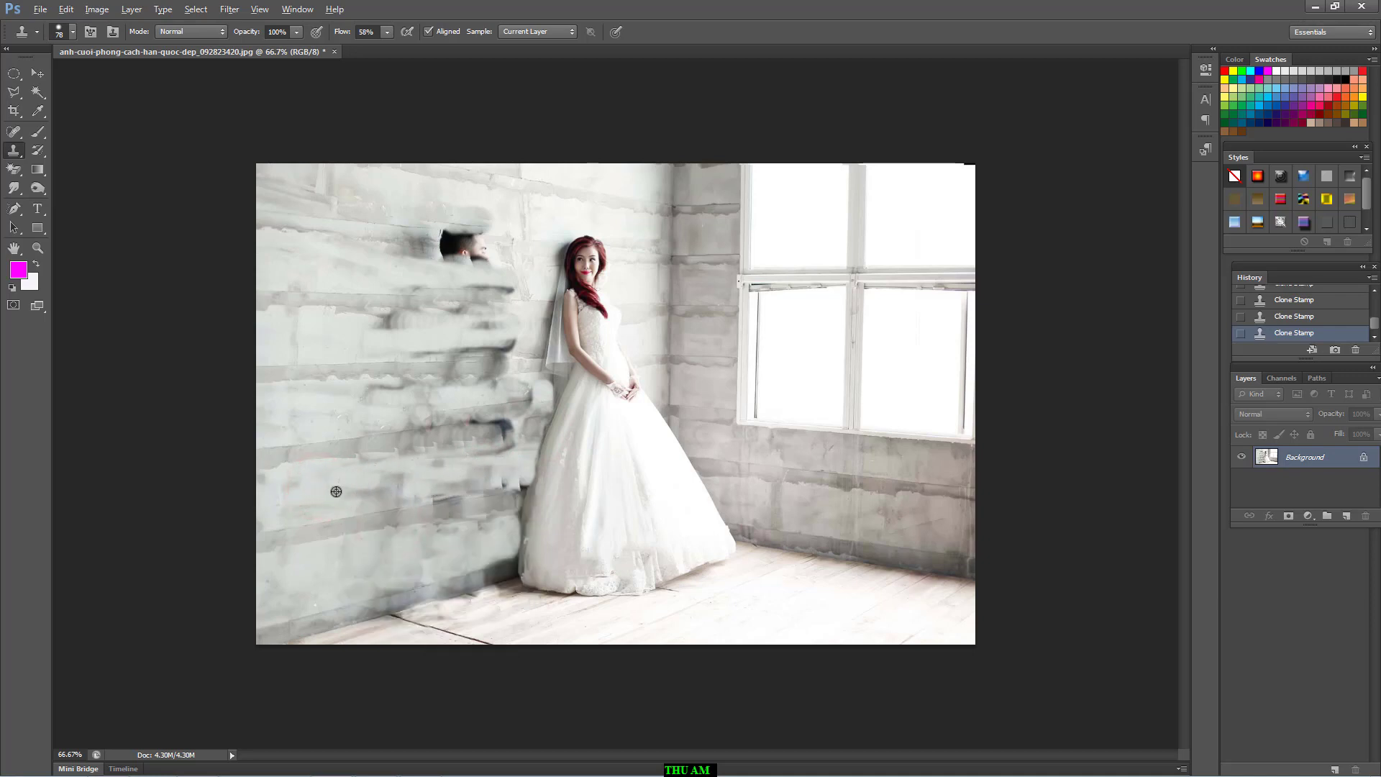
mouse_move(348, 491)
left_mouse_down()
mouse_move(437, 484)
mouse_move(361, 485)
left_mouse_up()
left_click(327, 486, "alt")
left_click_drag(430, 487, 394, 485)
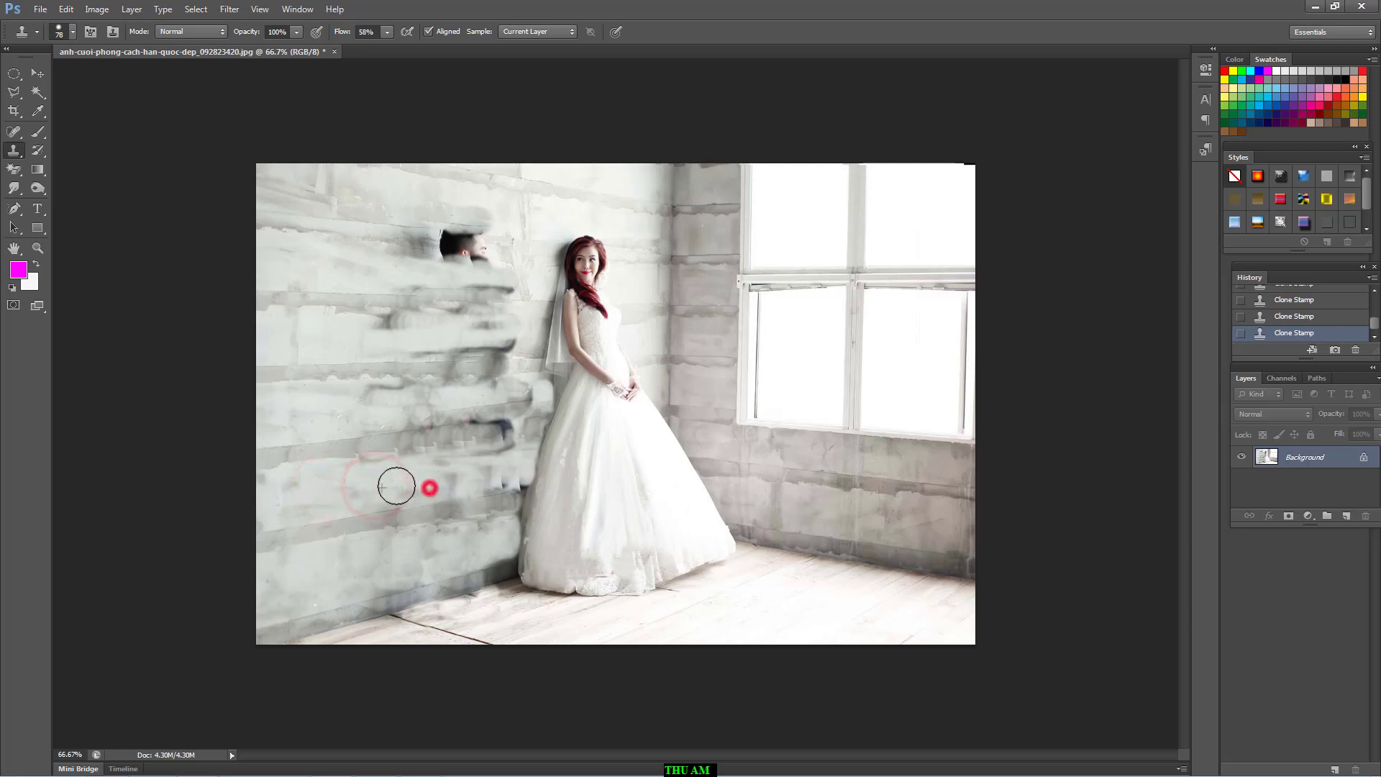
mouse_move(317, 405)
left_mouse_down()
mouse_move(509, 400)
mouse_move(489, 404)
left_mouse_up()
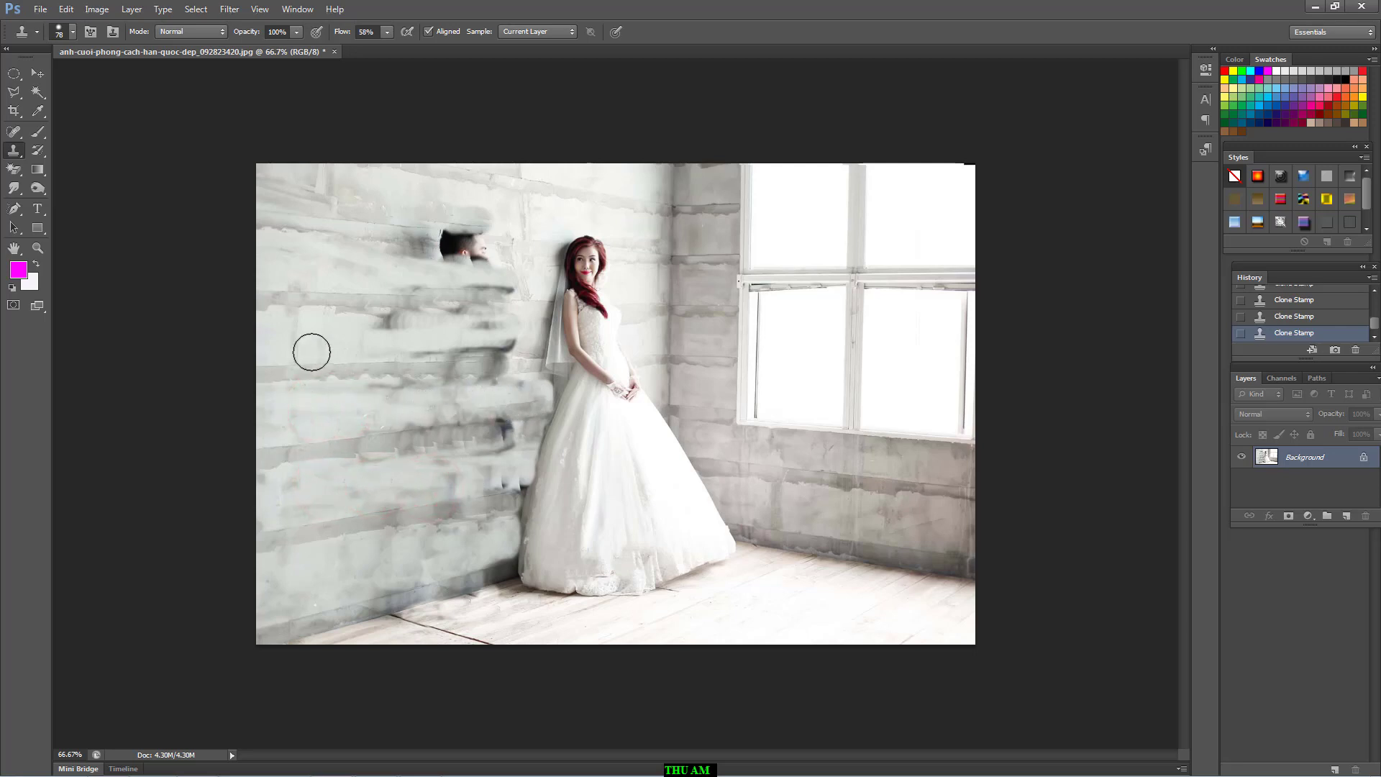
- Sample the clean wall at the bride's elbow height and clone it over the dark smudges on that row
left_click(313, 346, "alt")
mouse_move(348, 333)
left_mouse_down()
mouse_move(477, 324)
mouse_move(499, 330)
mouse_move(478, 342)
mouse_move(506, 339)
mouse_move(459, 338)
left_mouse_up()
left_click(328, 342, "alt")
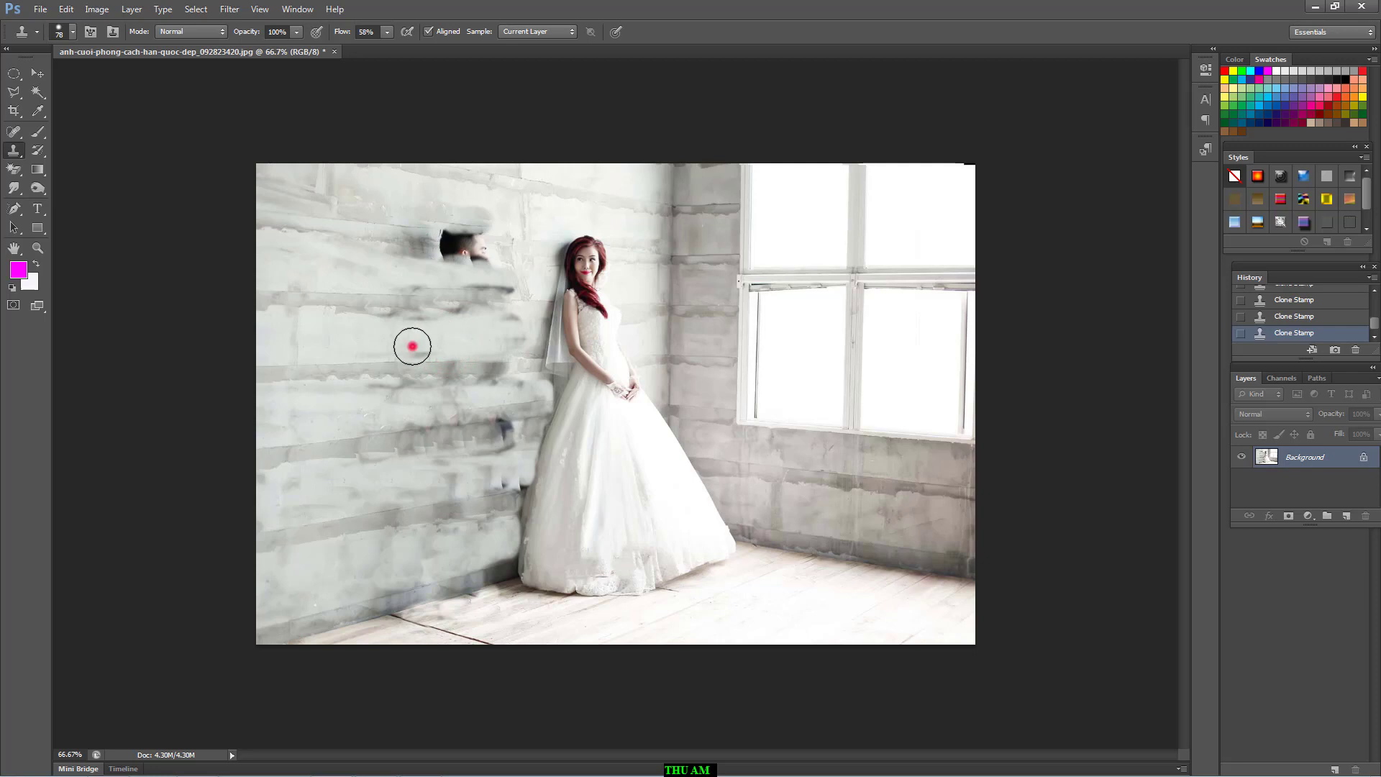
left_click(412, 346)
mouse_move(364, 329)
left_mouse_down()
mouse_move(503, 320)
mouse_move(446, 328)
mouse_move(489, 327)
left_mouse_up()
left_click(454, 322)
left_click(446, 328, "alt")
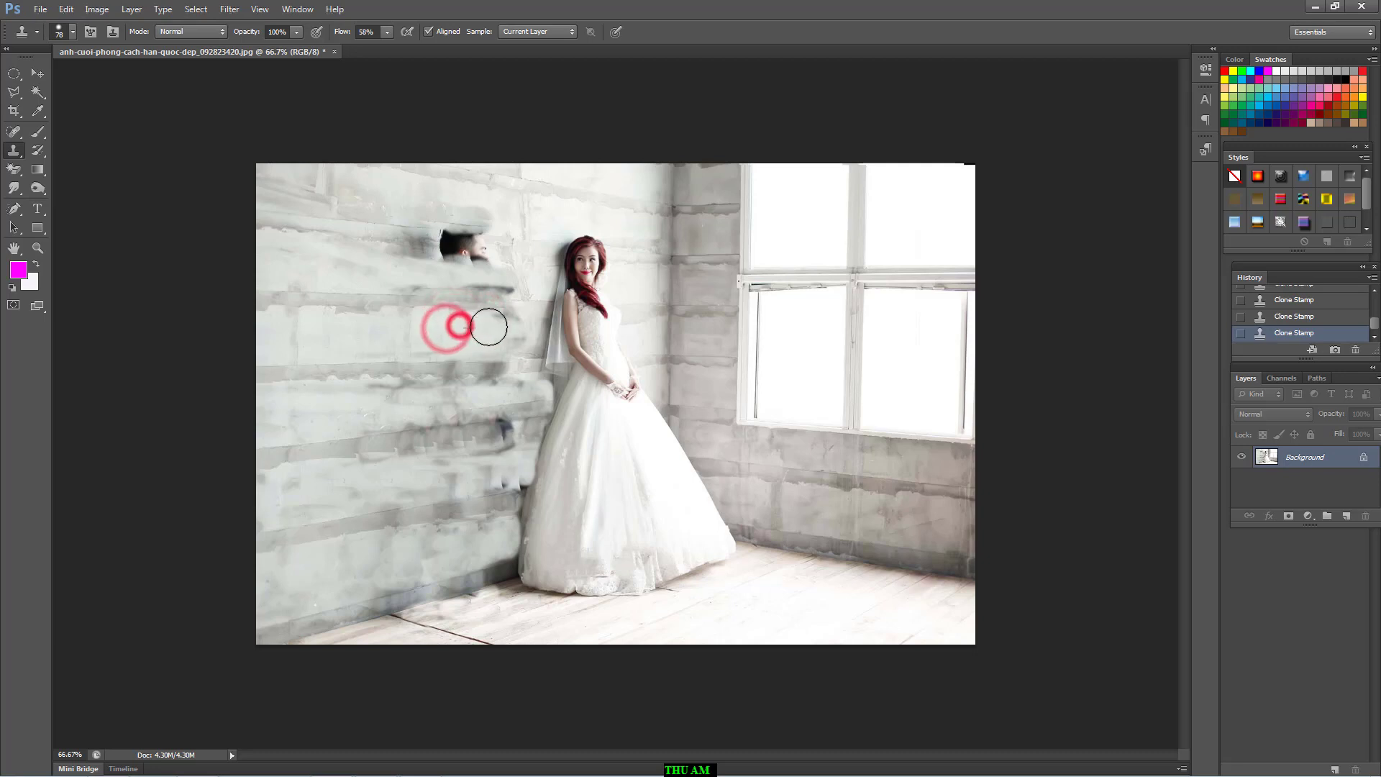
- Clone wall texture over the remains of the groom's head and the smudged shoulder area just below it
mouse_move(394, 259)
left_mouse_down()
mouse_move(515, 285)
mouse_move(415, 280)
left_mouse_up()
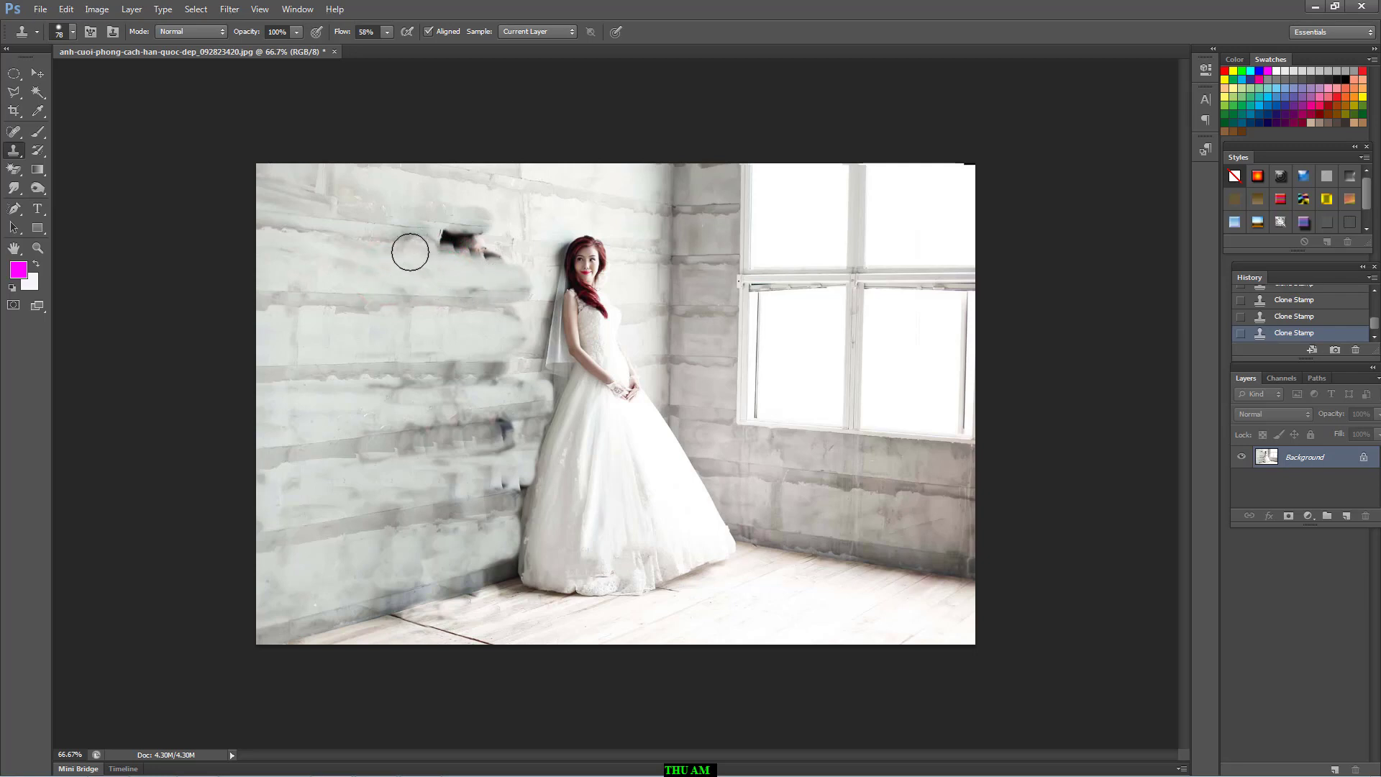
left_click(343, 302, "alt")
left_click_drag(392, 237, 493, 238)
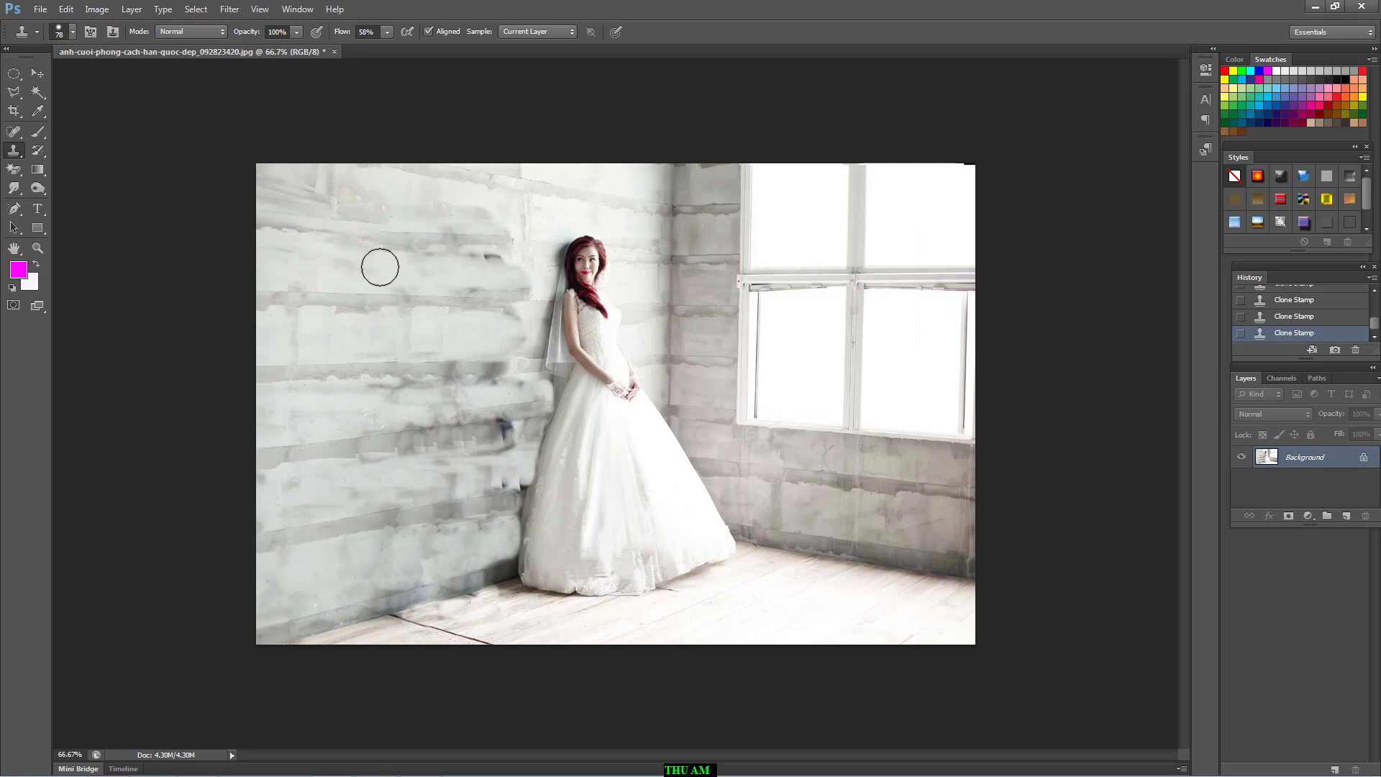
left_click_drag(432, 260, 507, 271)
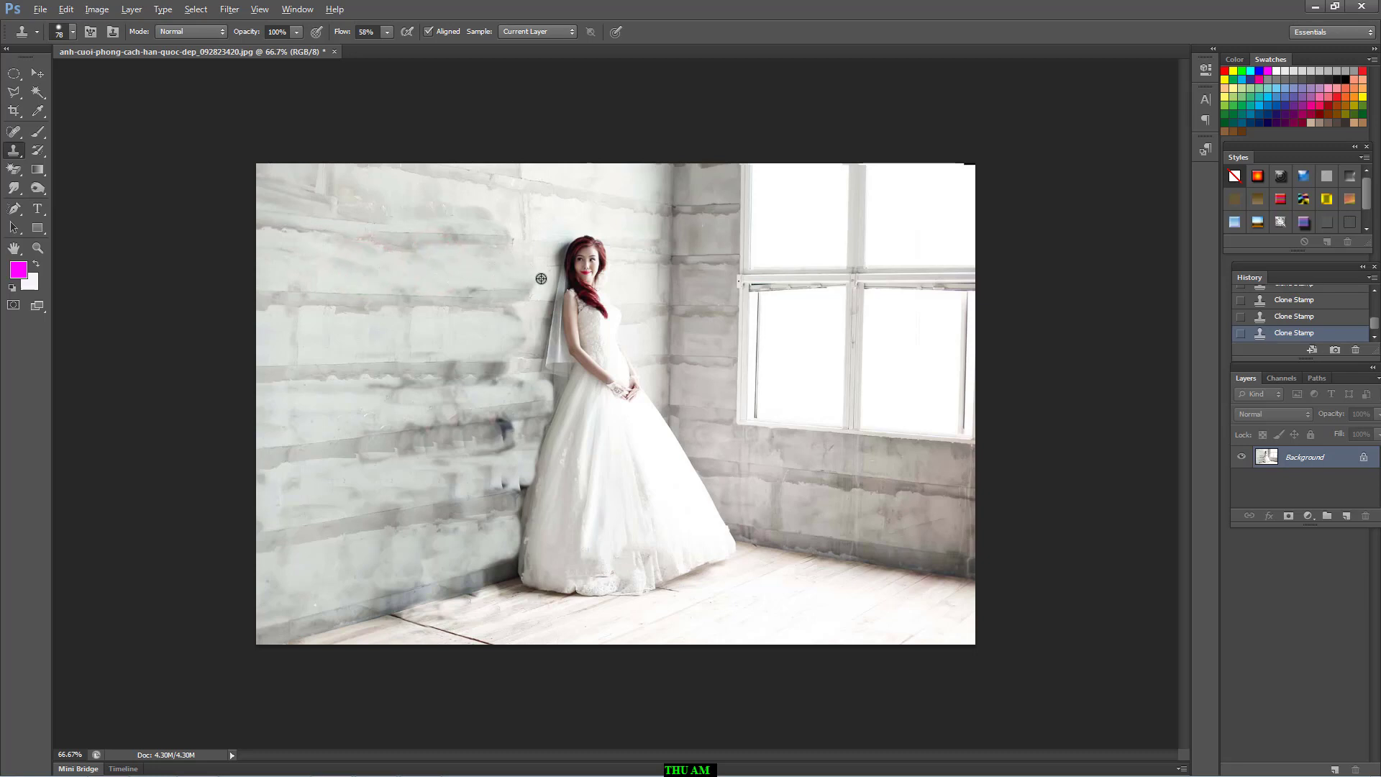
- Clone the wall beside the bride's veil and set the Clone Stamp brush hardness to 61%
mouse_move(541, 279)
left_mouse_down()
mouse_move(505, 277)
mouse_move(522, 279)
mouse_move(530, 321)
left_mouse_up()
key("alt")
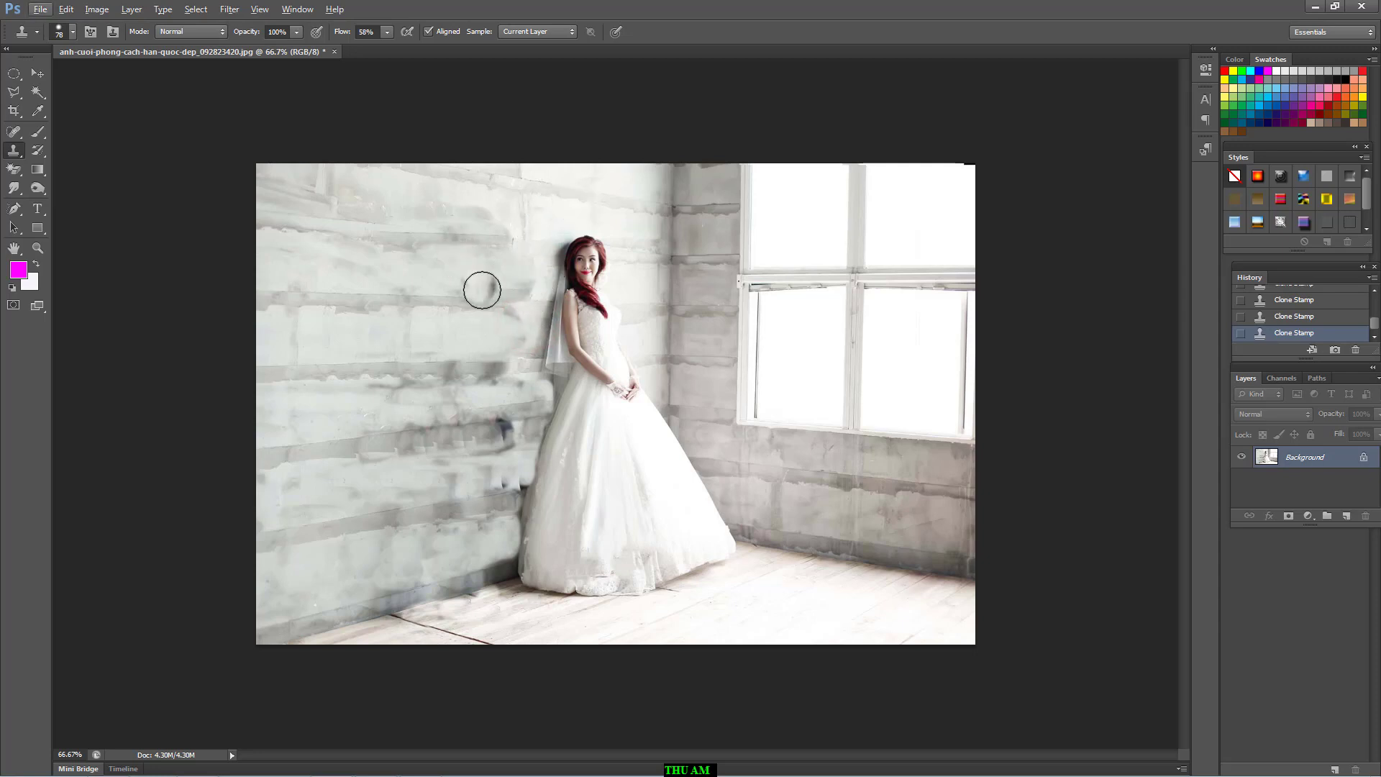
right_click(447, 270)
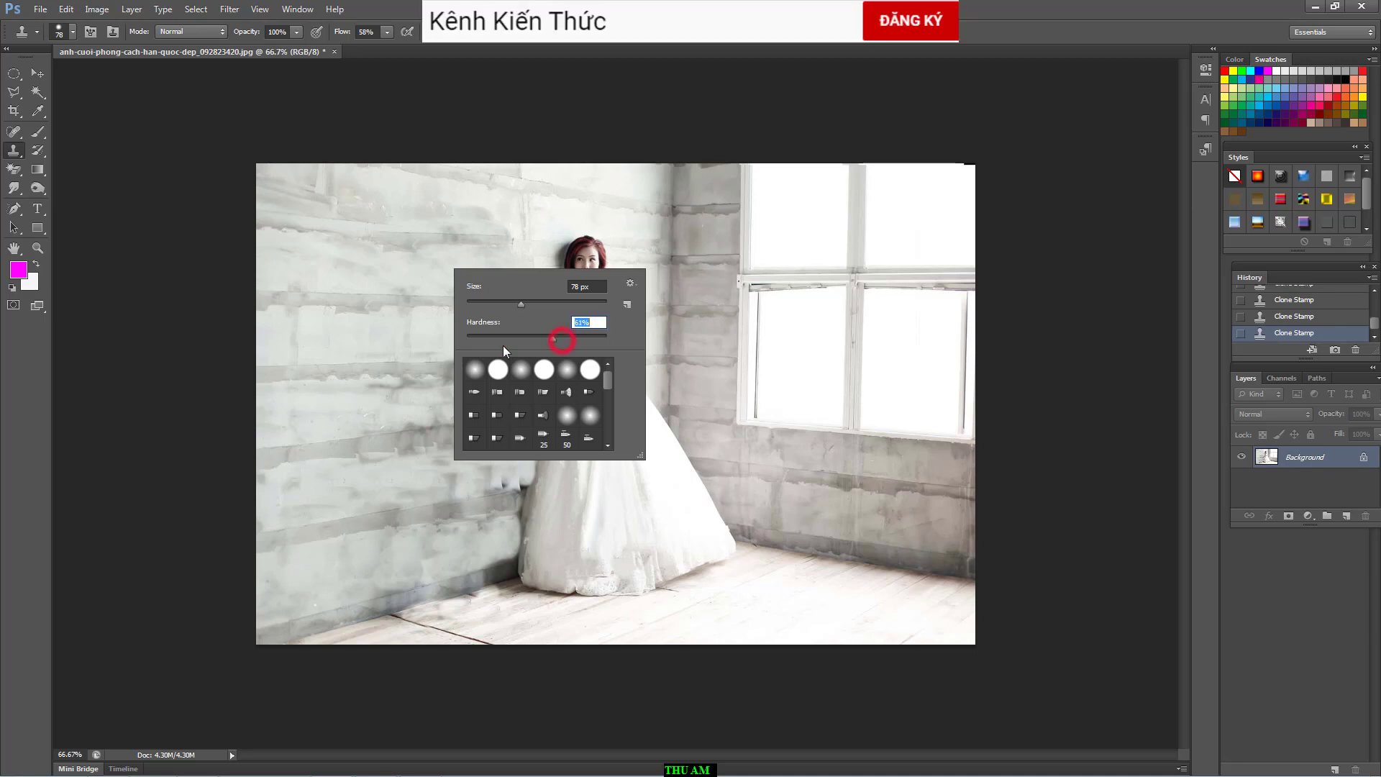
left_click(416, 334)
- Try to clone wall texture across the row at the bride's elbow height, and revert the history to before those strokes
left_click(320, 340, "alt")
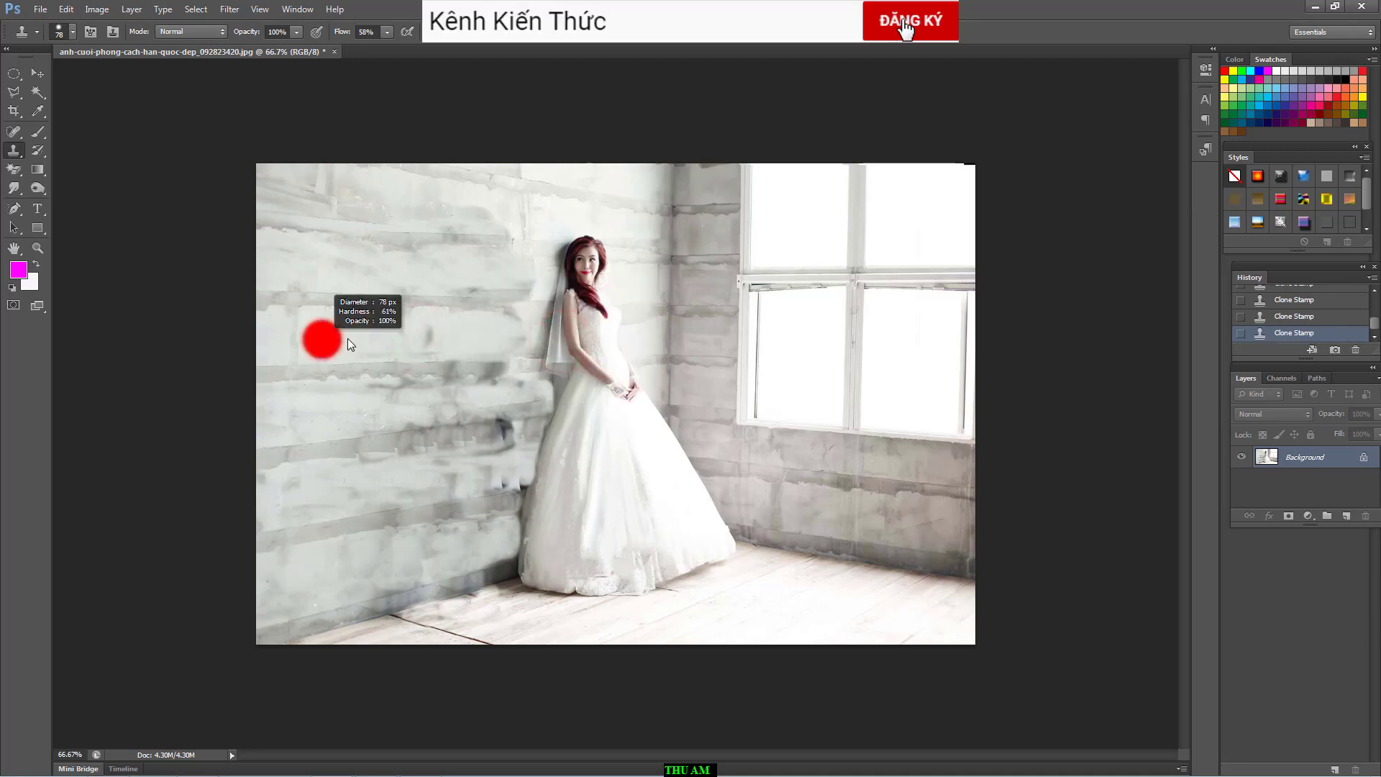
left_click_drag(407, 333, 447, 331)
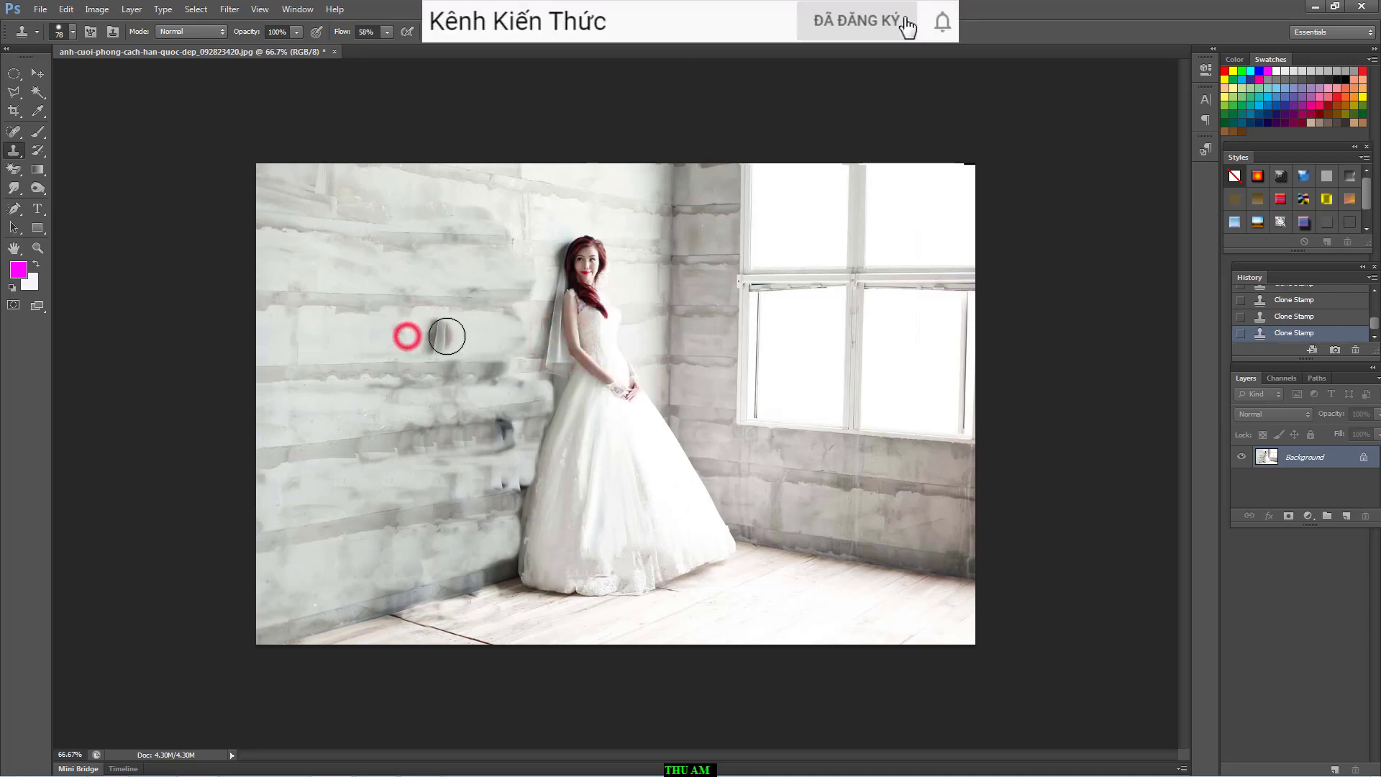
left_click(324, 322, "alt")
left_click(325, 337)
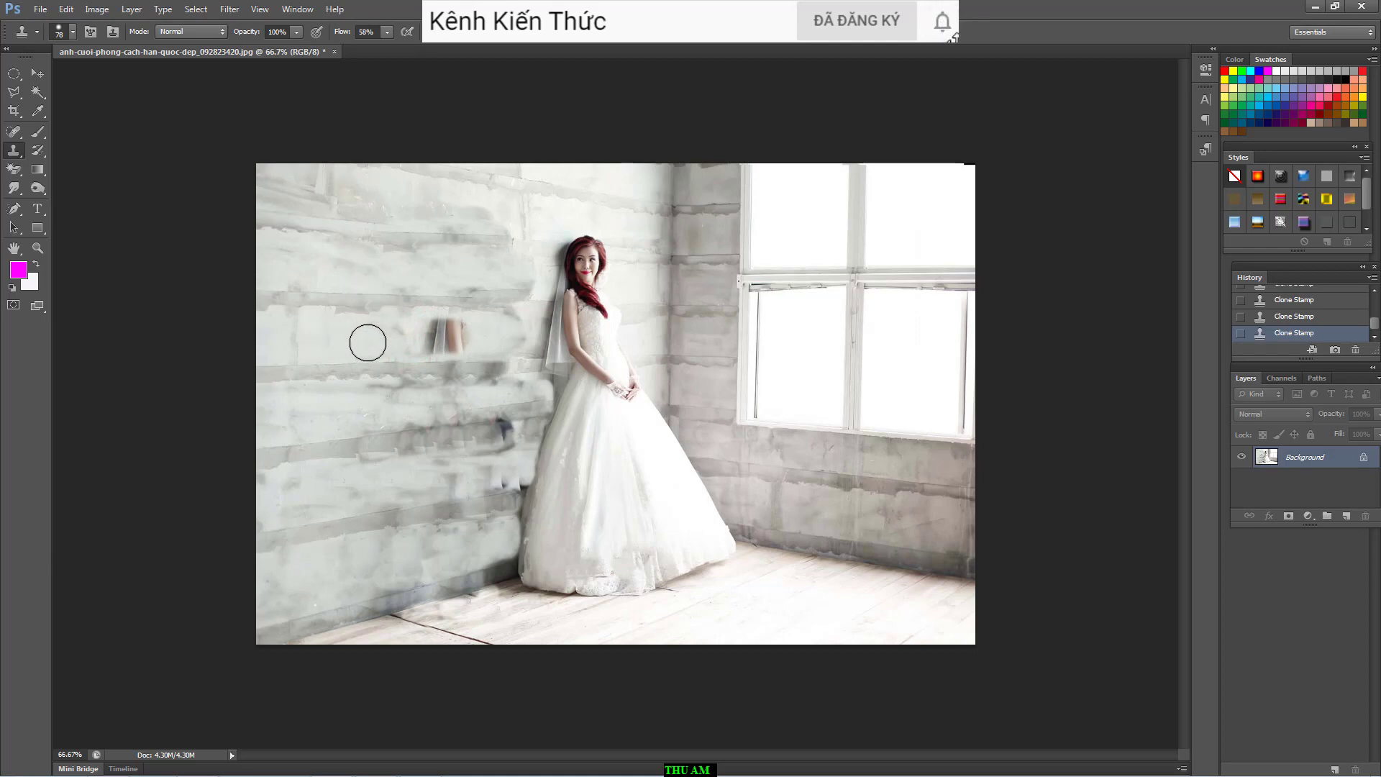
left_click(1276, 316)
left_click(1289, 301)
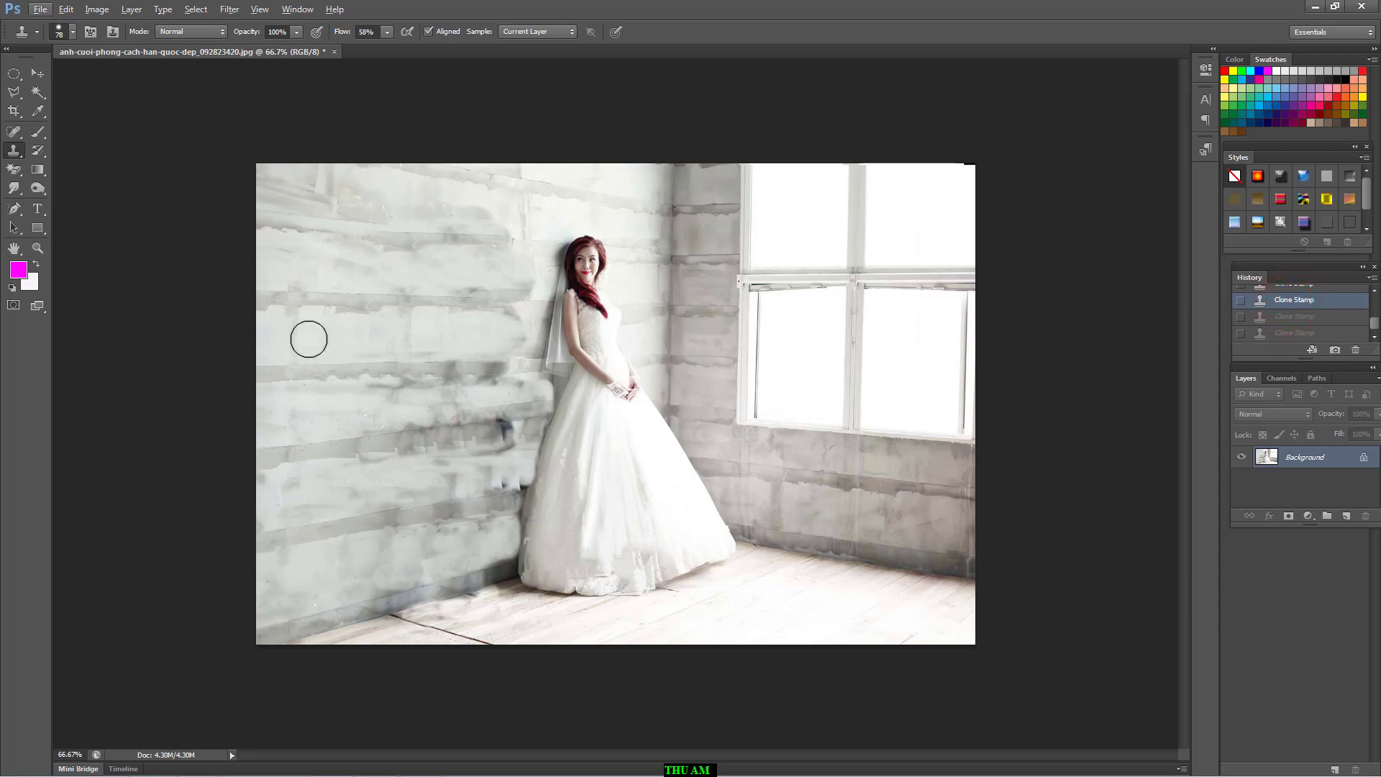
- Soften the Clone Stamp brush to 41% hardness and smooth the wall where the groom's head and chest were
left_click_drag(345, 262, 395, 269)
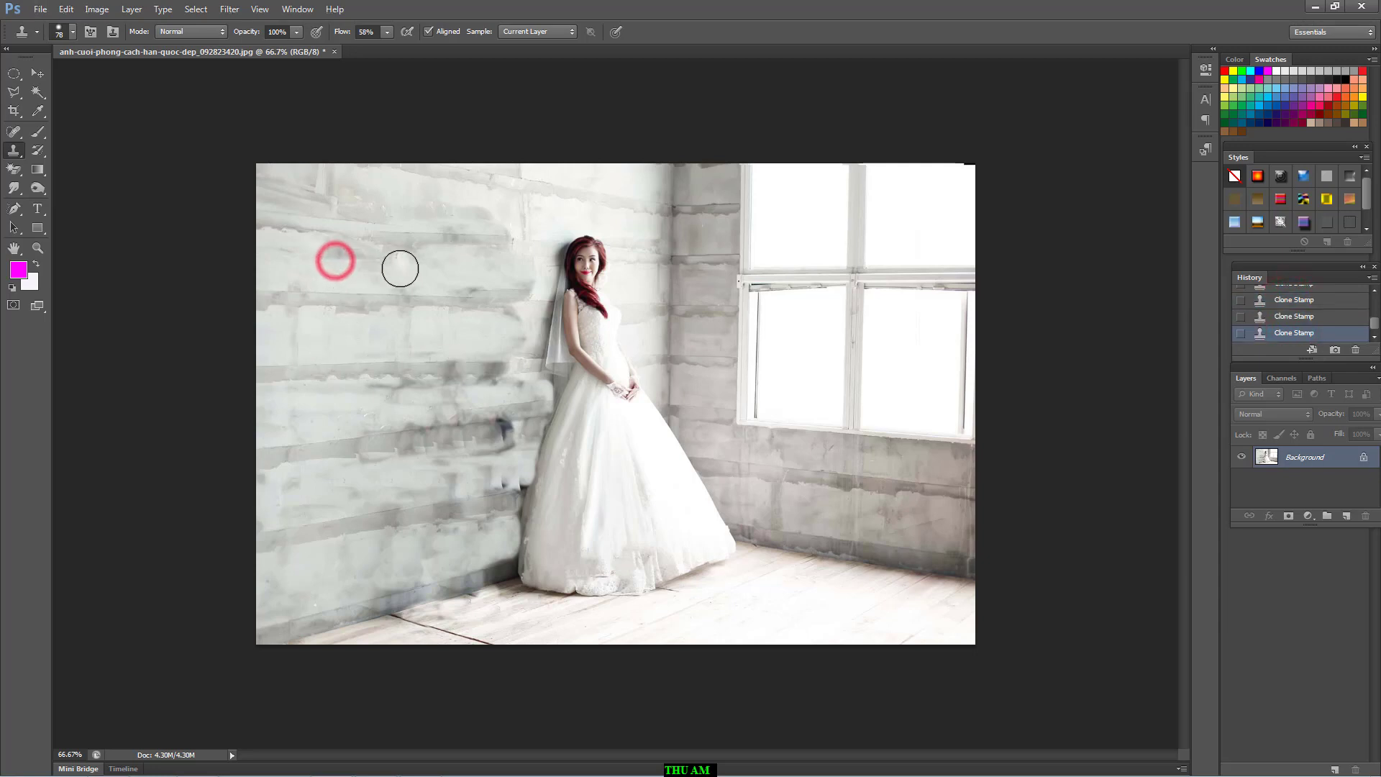
right_click(394, 237)
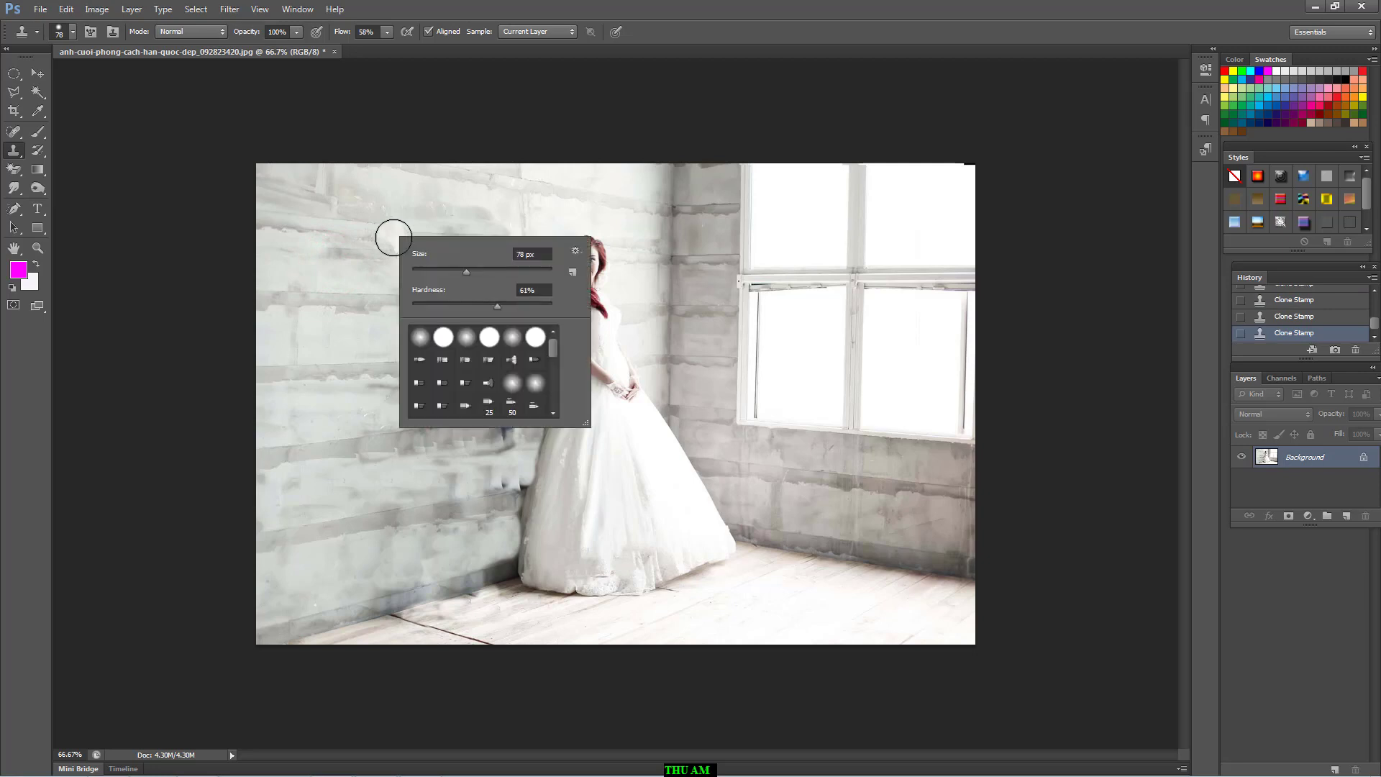
left_click_drag(495, 308, 469, 322)
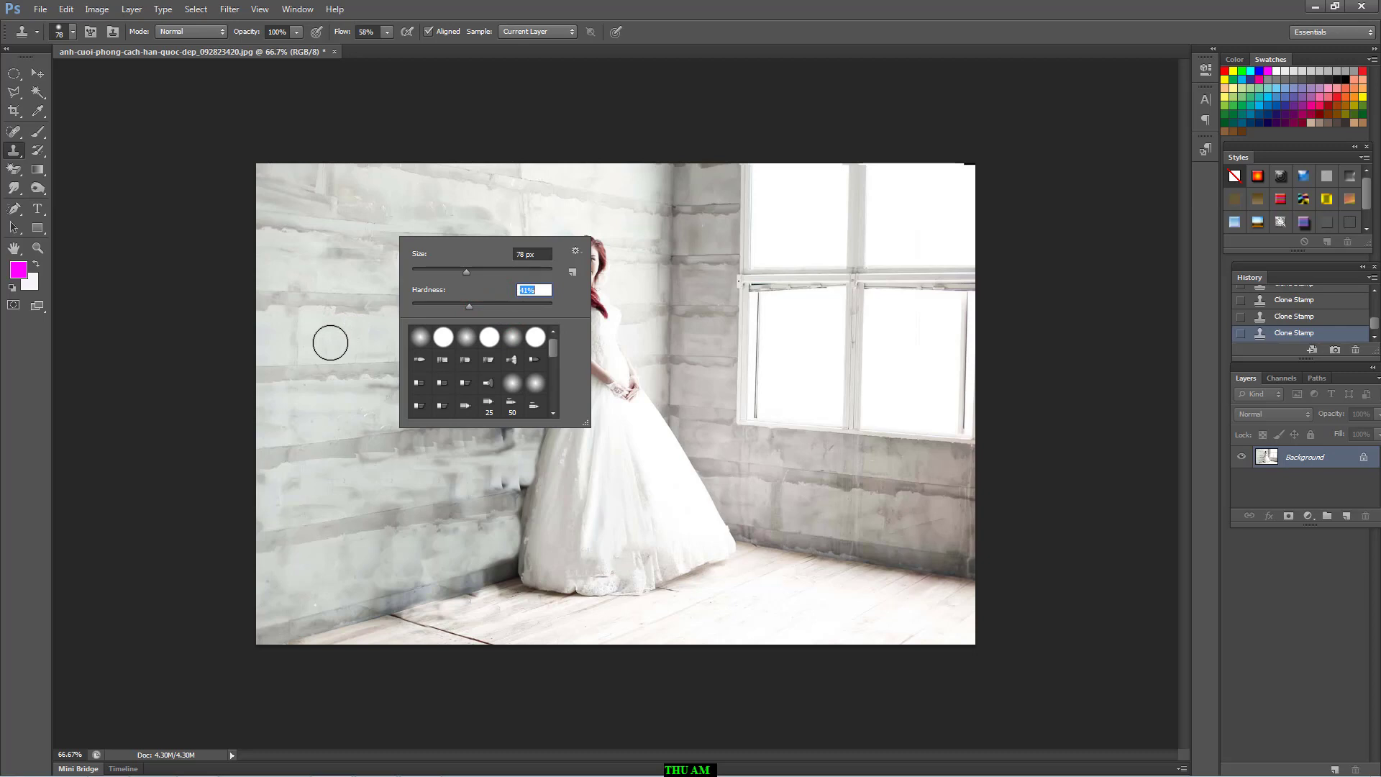
left_click(330, 342)
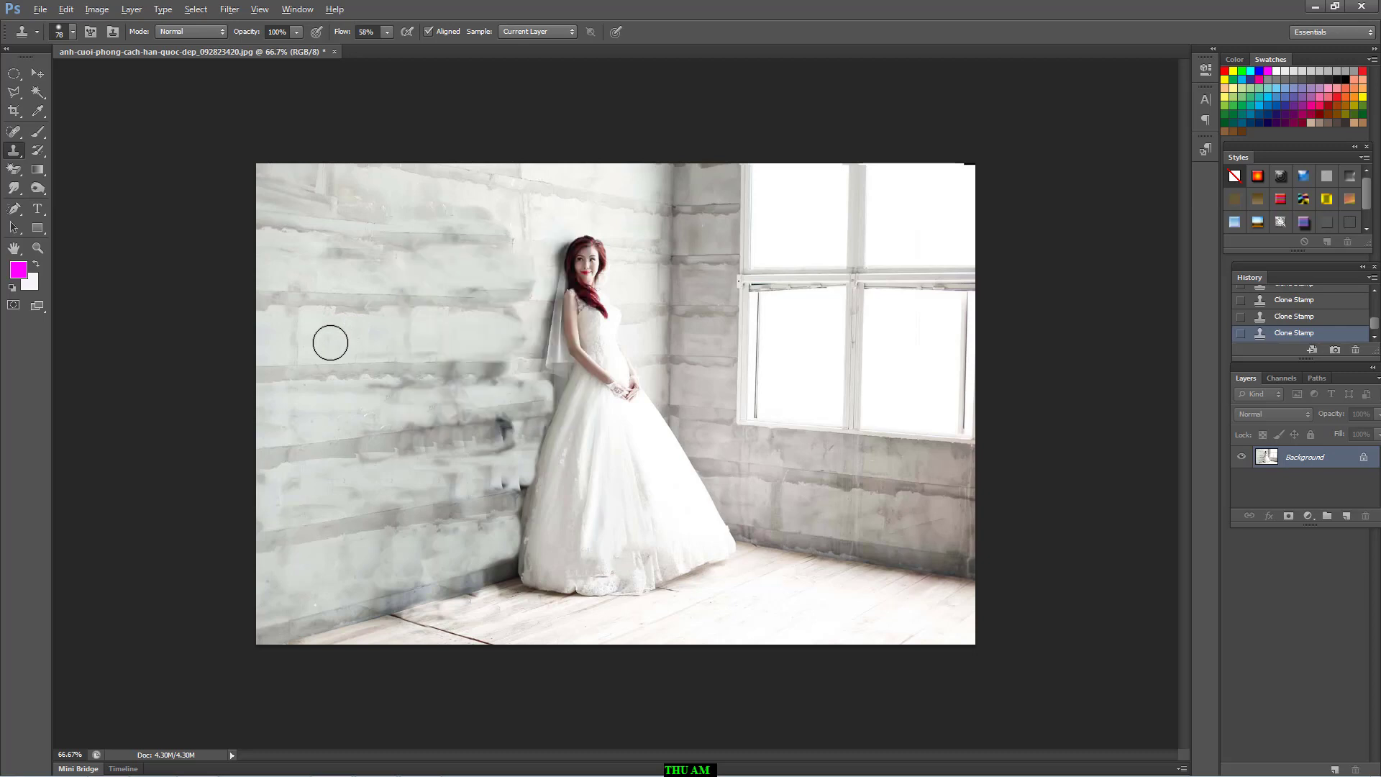
left_click_drag(365, 335, 505, 333)
left_click_drag(321, 253, 468, 256)
left_click(477, 256)
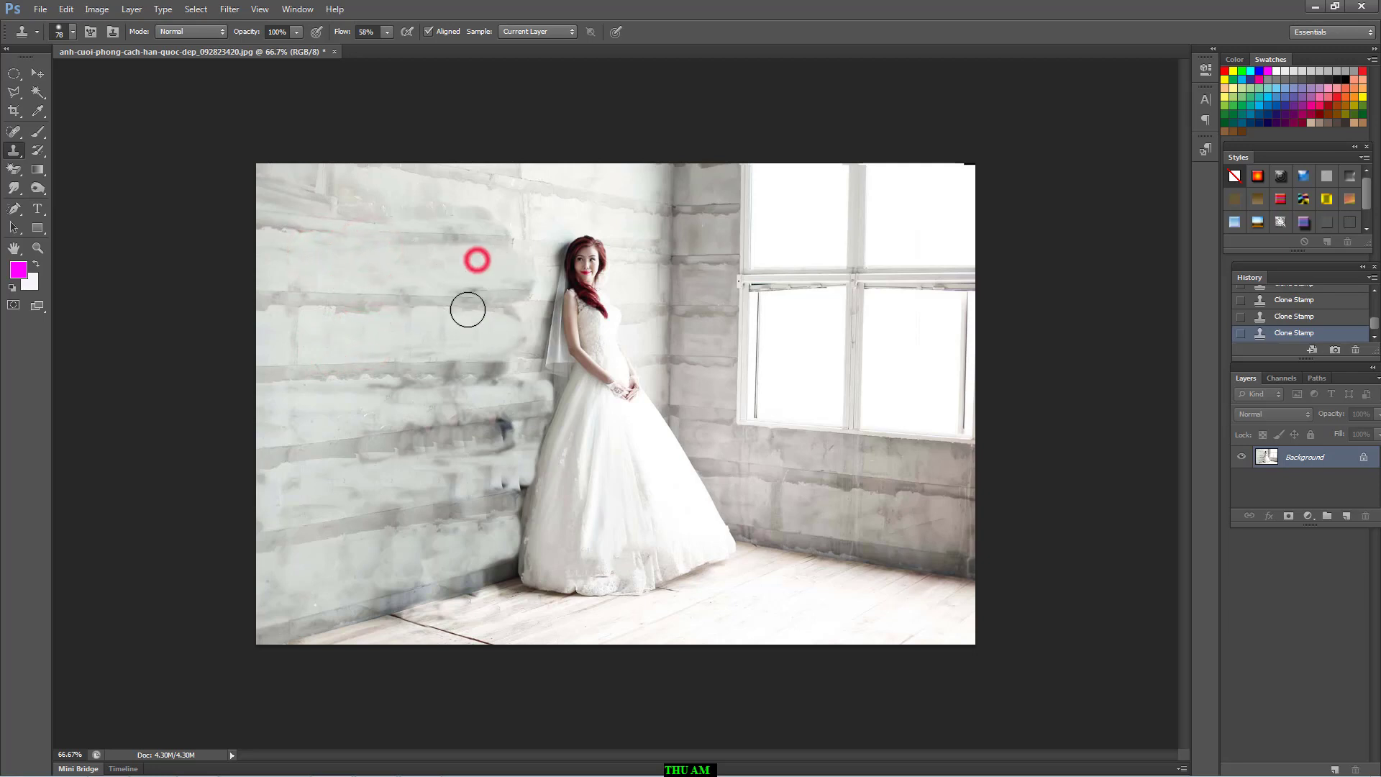
- Clone wall texture over the dark smudge beside the upper skirt and along the wall row above it
left_click_drag(369, 470, 527, 445)
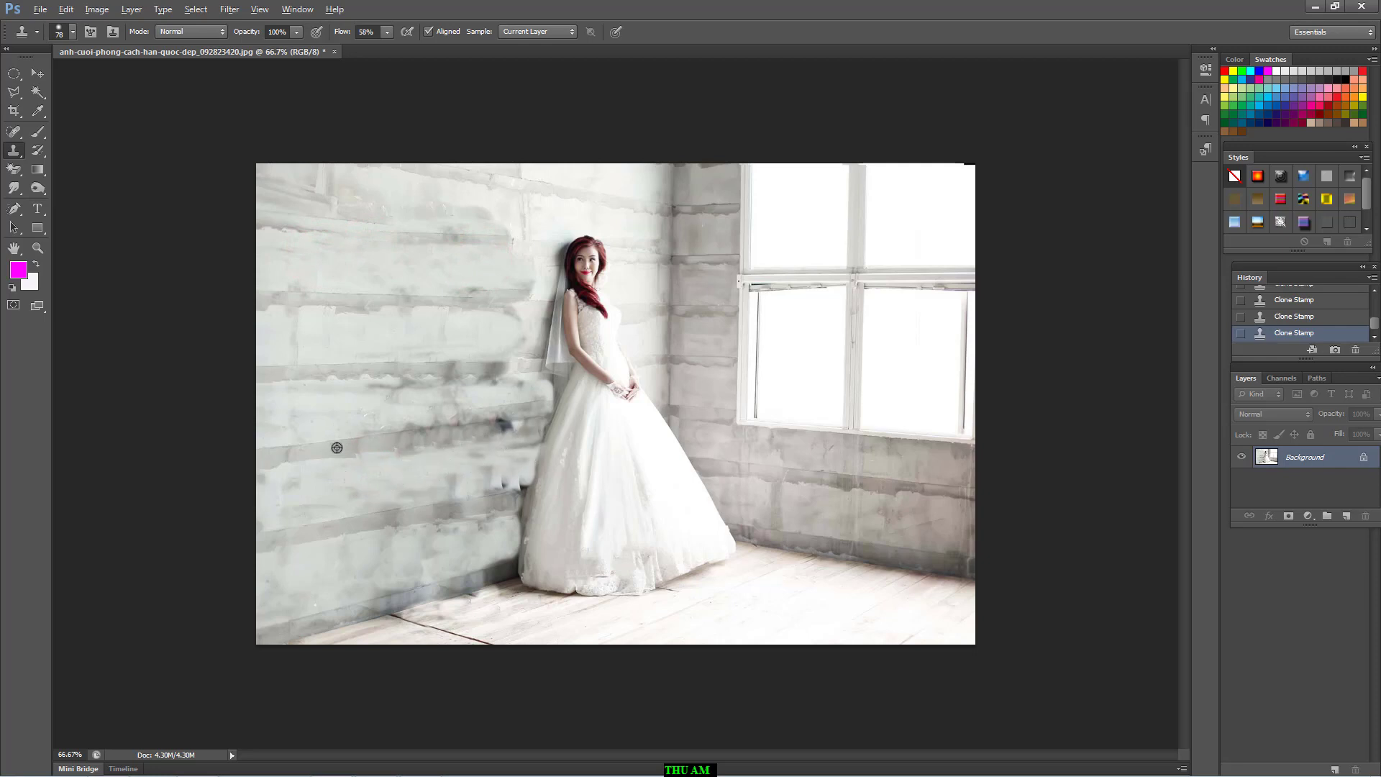
left_click_drag(391, 438, 506, 424)
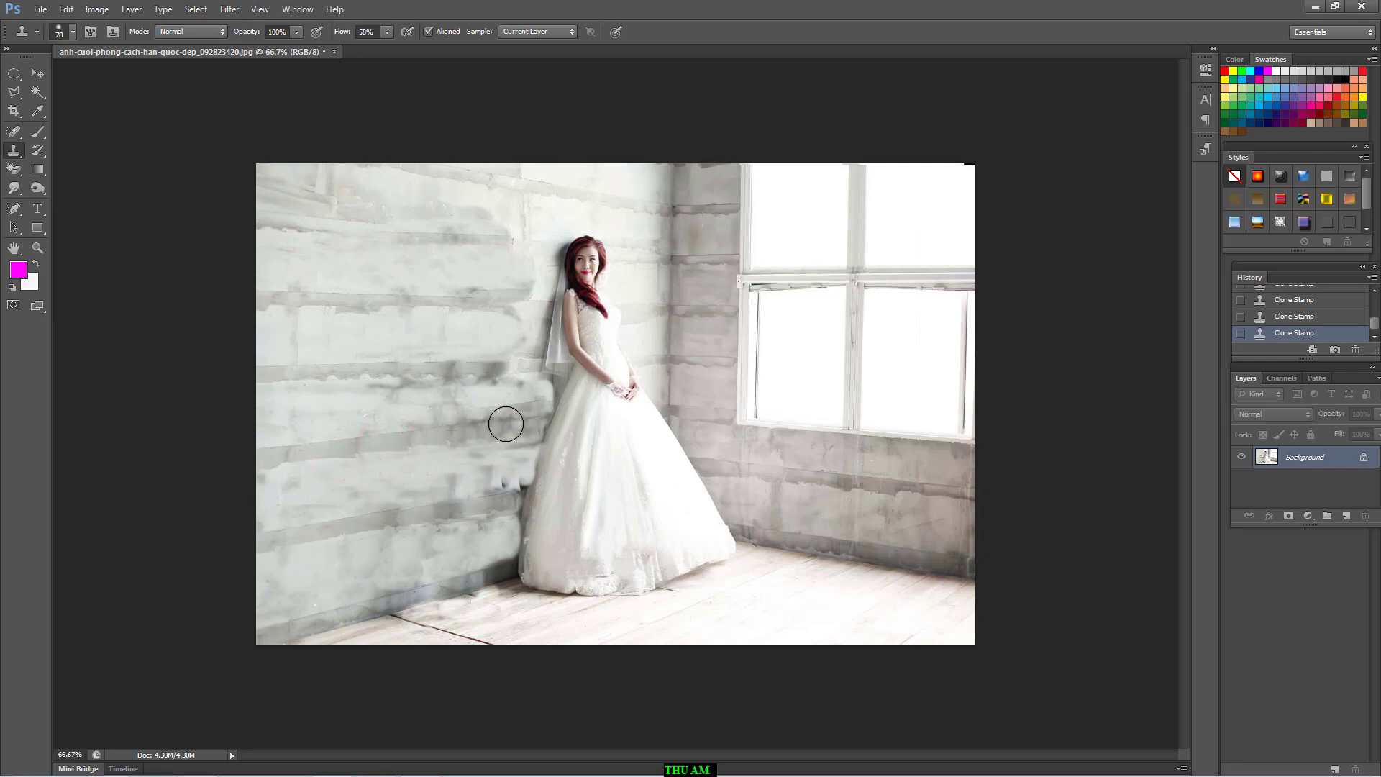
left_click(514, 420)
left_click_drag(381, 409, 533, 397)
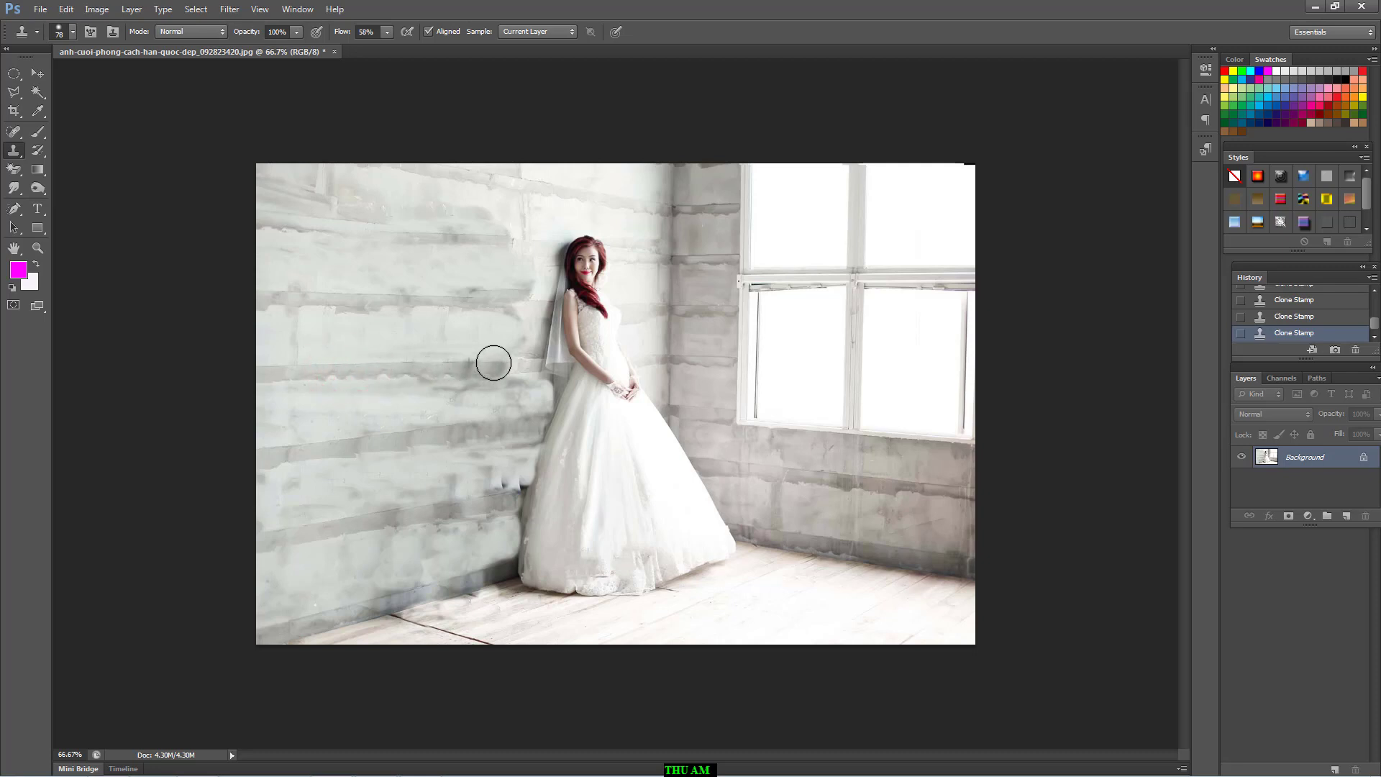
- Dab cloned texture along the dark wall band at the bride's waist height and smooth the lighter row below it toward the dress
left_click(330, 375, "alt")
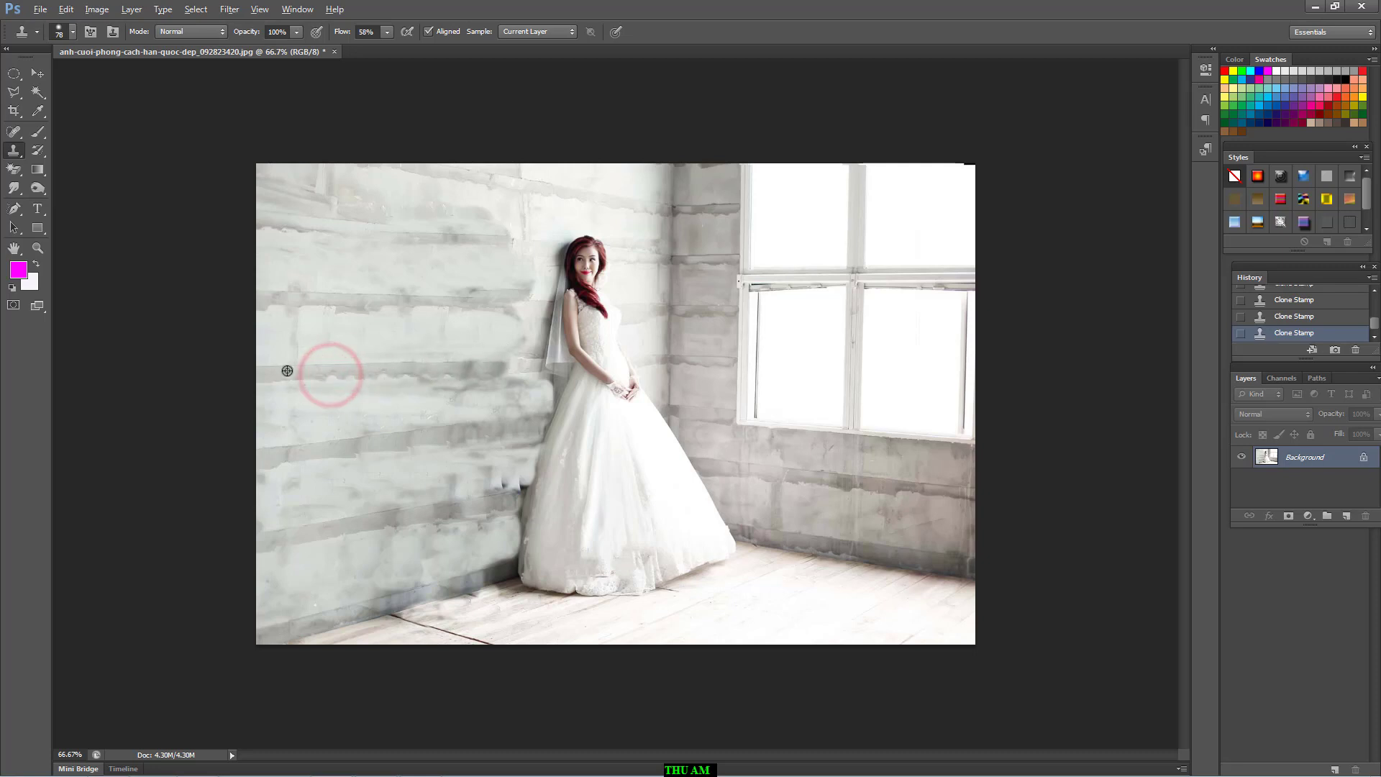
left_click_drag(310, 368, 364, 364)
left_click(346, 373)
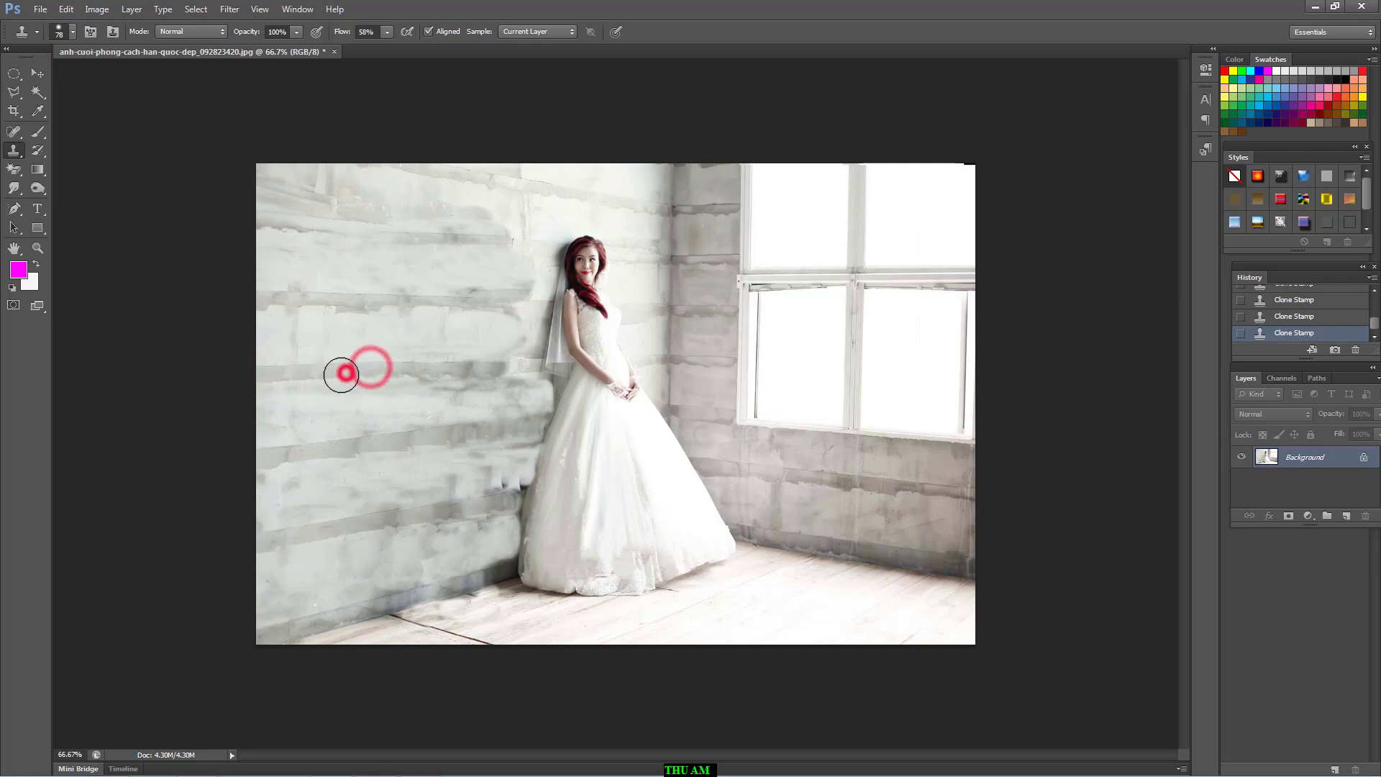
left_click(356, 373)
left_click(382, 370)
left_click(406, 370)
left_click(429, 368)
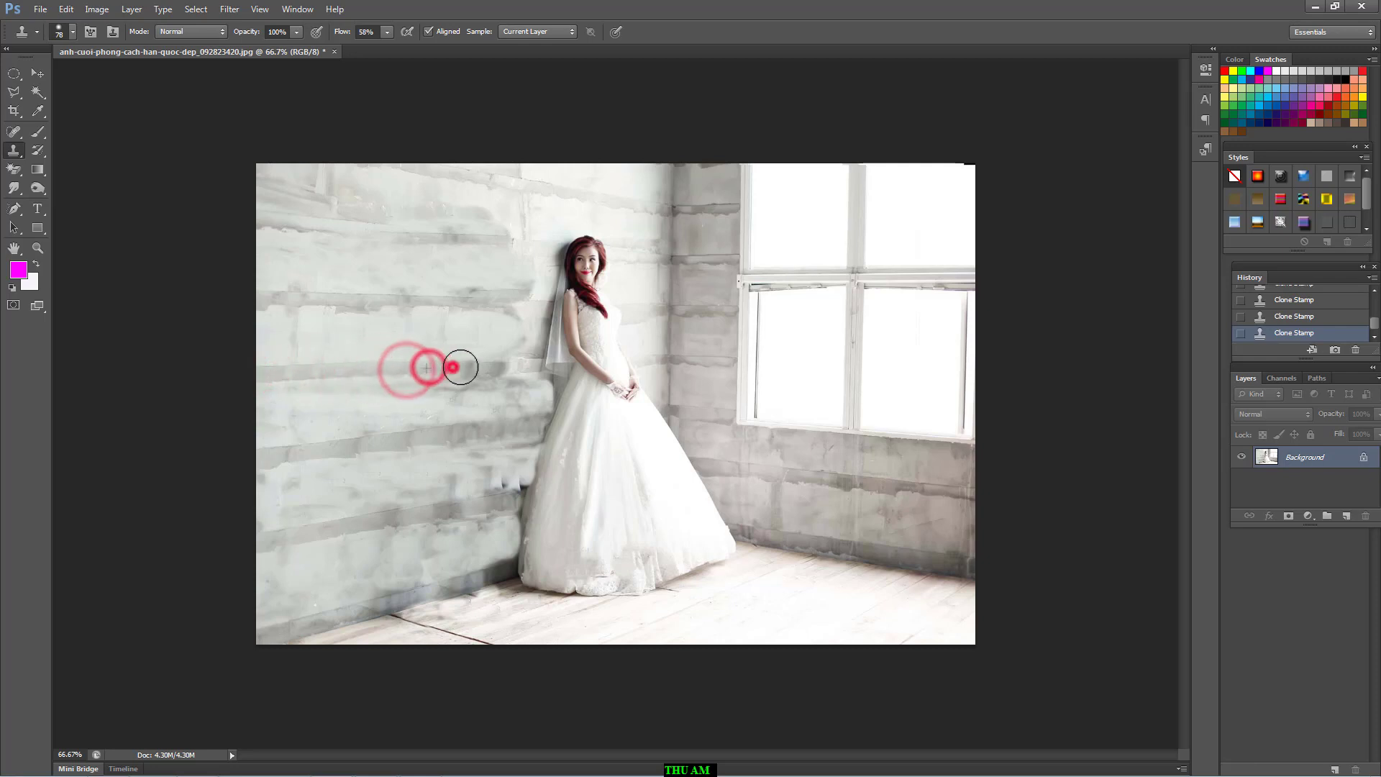
left_click(475, 363)
left_click(380, 400)
left_click_drag(425, 401, 526, 395)
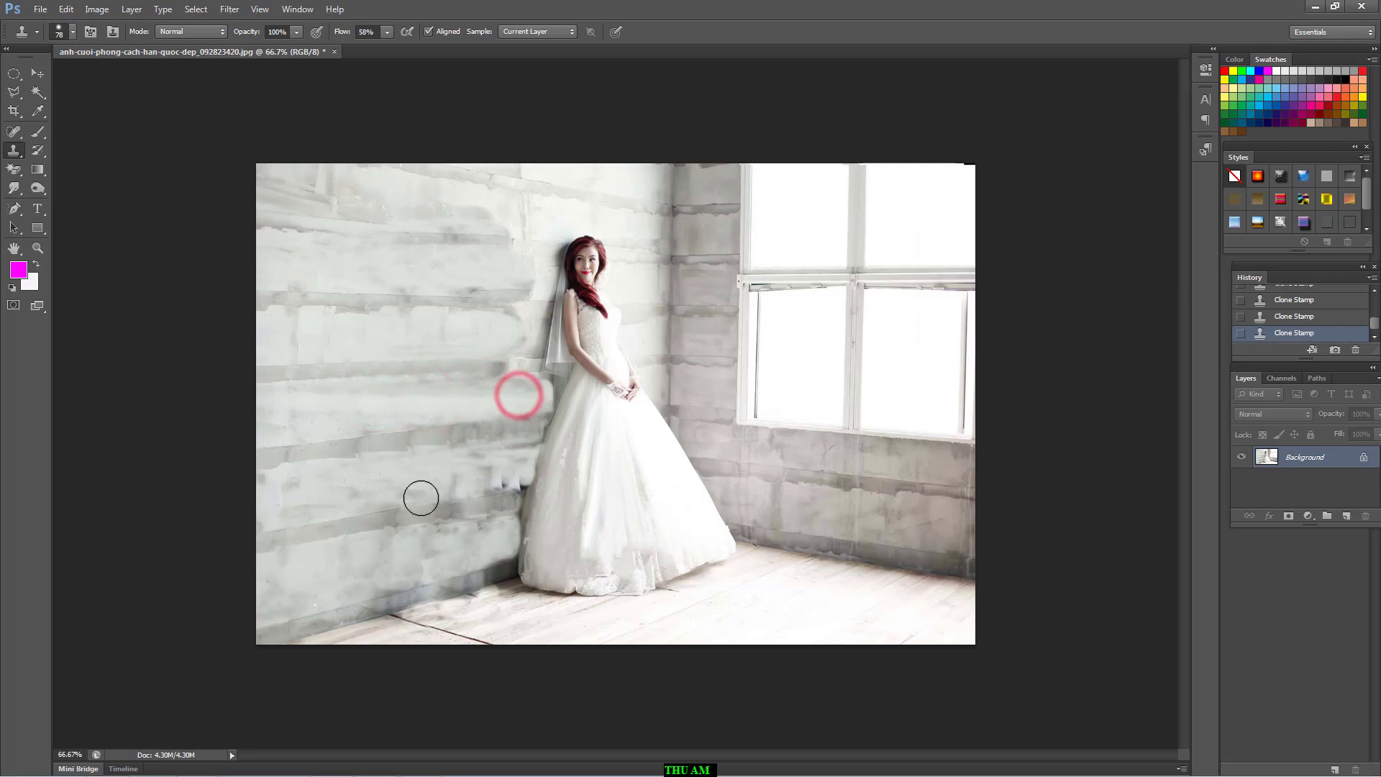
- Clone wall texture over the pale smudges beside the middle of the skirt and along the dark band above them
left_click_drag(449, 480, 515, 472)
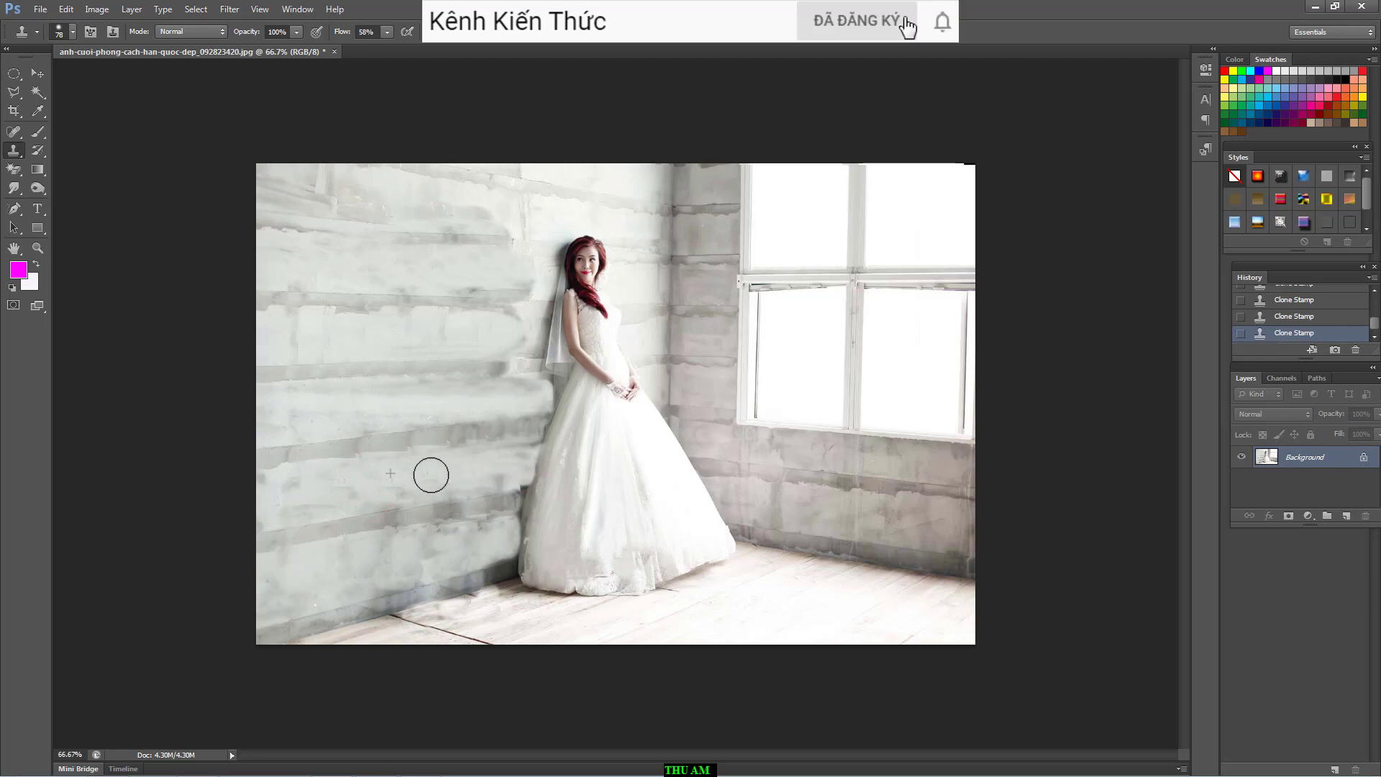
left_click(332, 574, "alt")
left_click(355, 558)
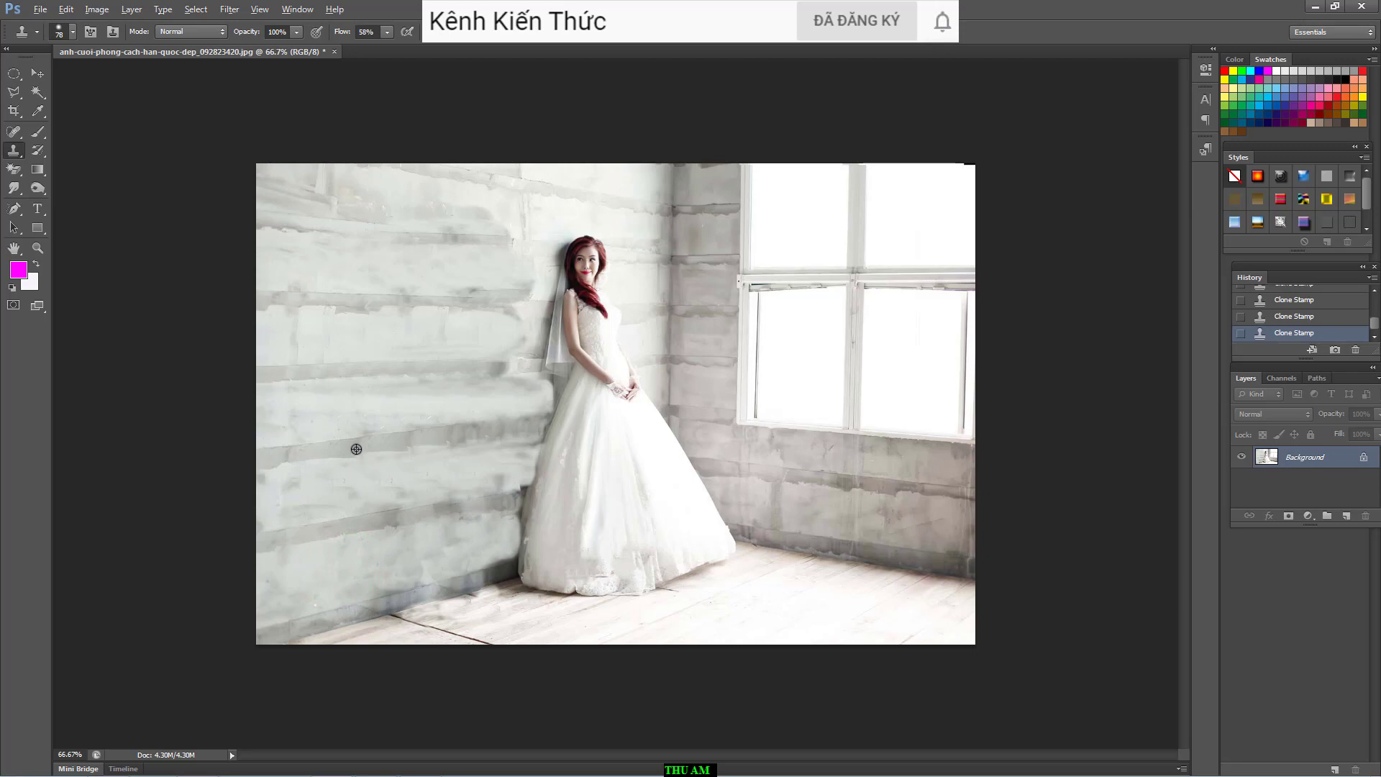
left_click_drag(448, 439, 533, 424)
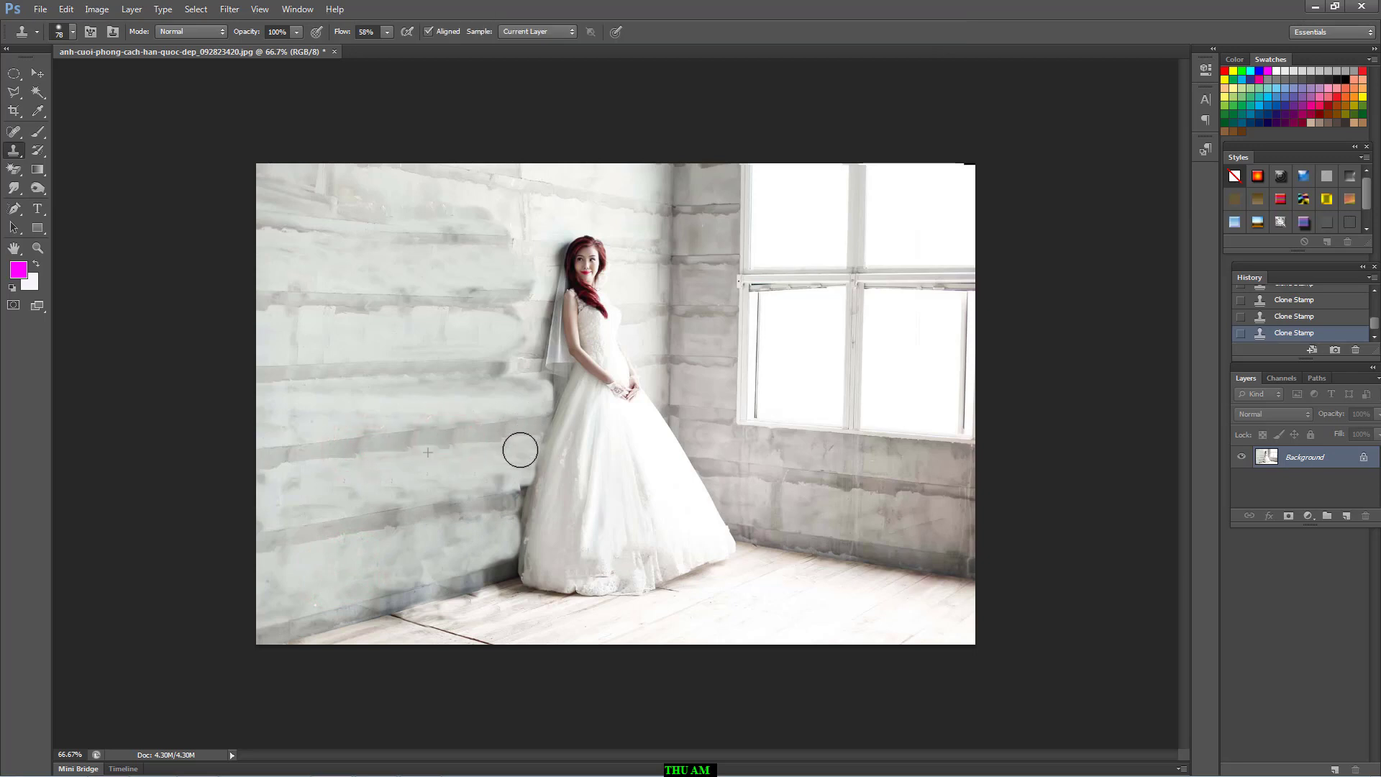
- Sample the lower wall and clone it over the uneven dark patch beside the lower skirt
left_click(414, 552, "alt")
left_click_drag(511, 468, 506, 511)
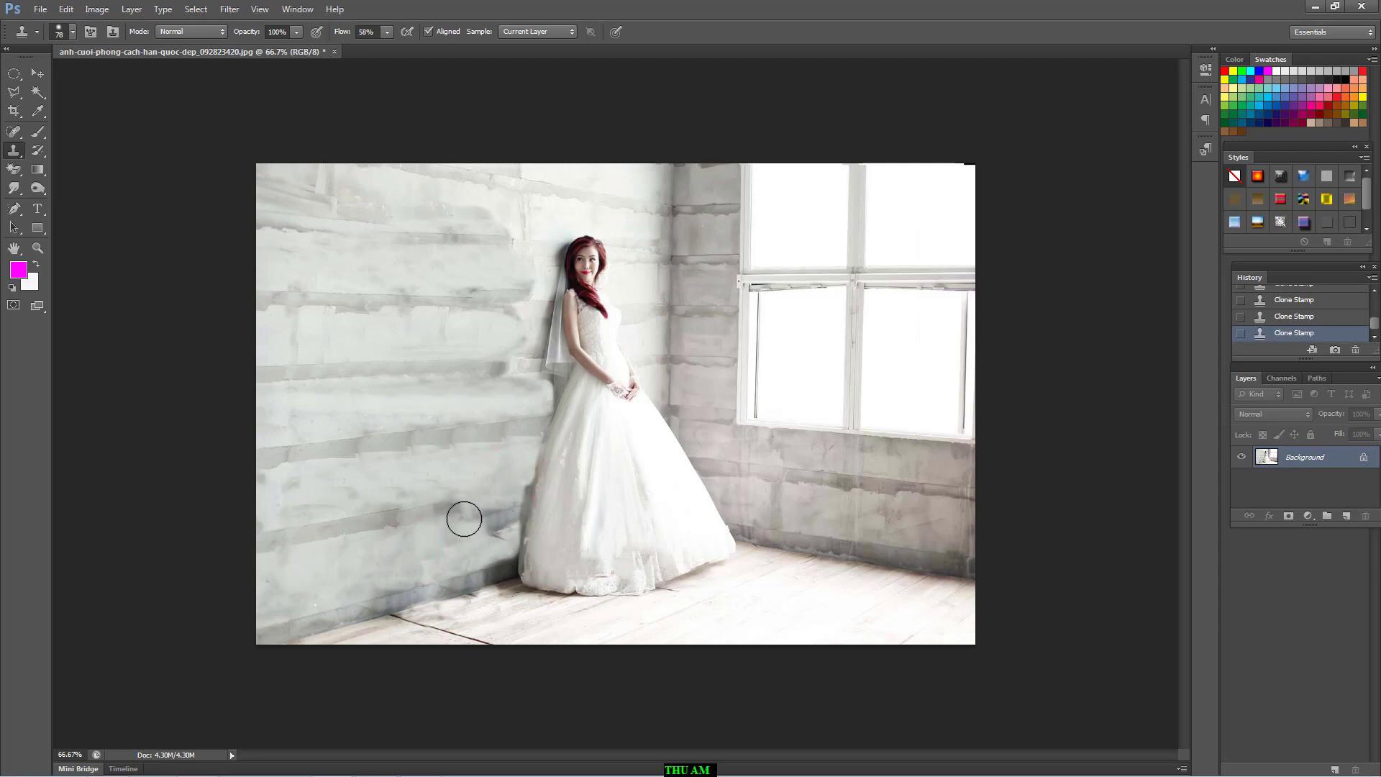
mouse_move(431, 540)
left_mouse_down()
mouse_move(501, 518)
mouse_move(386, 519)
mouse_move(505, 499)
left_mouse_up()
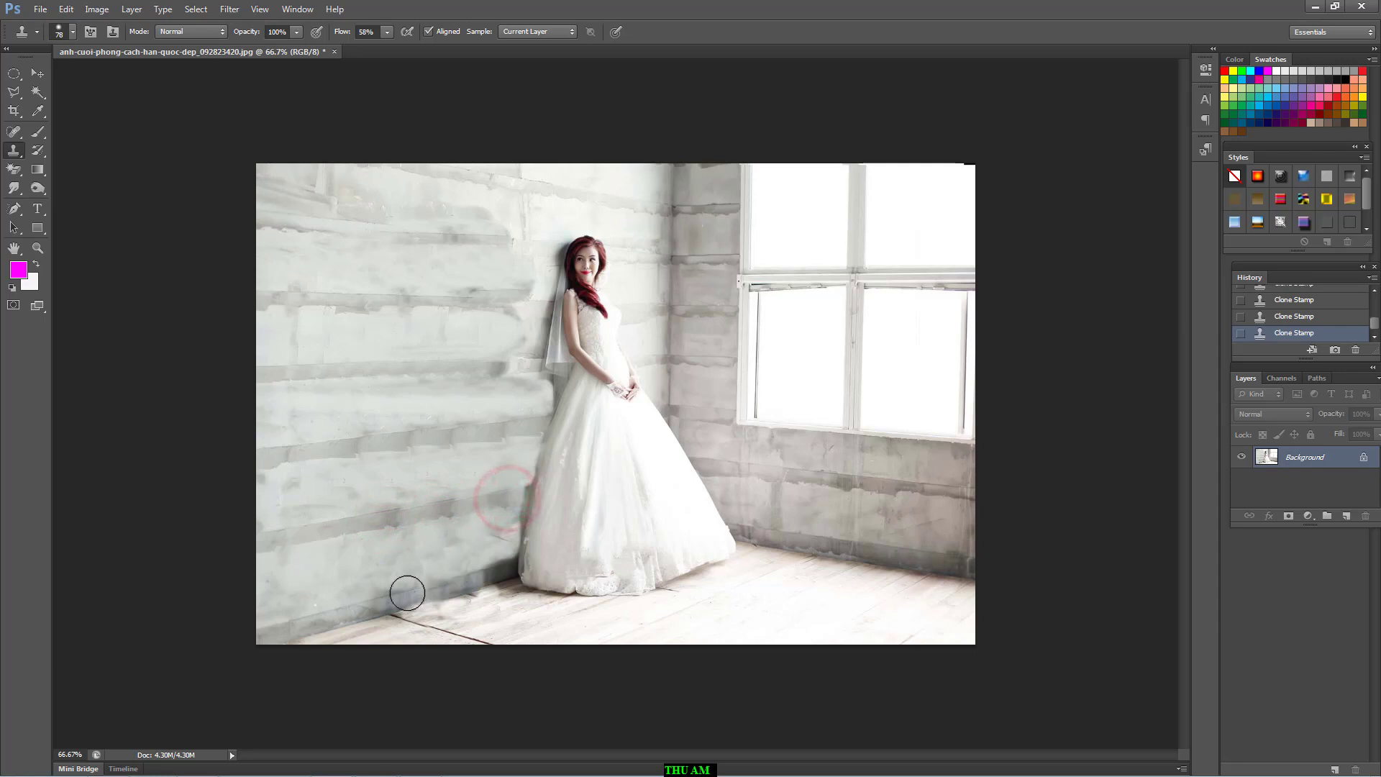
- Clone the base of the wall toward the dress hem and touch up the wall beside the veil
left_click(352, 613, "alt")
mouse_move(480, 572)
left_mouse_down()
mouse_move(478, 558)
mouse_move(495, 560)
left_mouse_up()
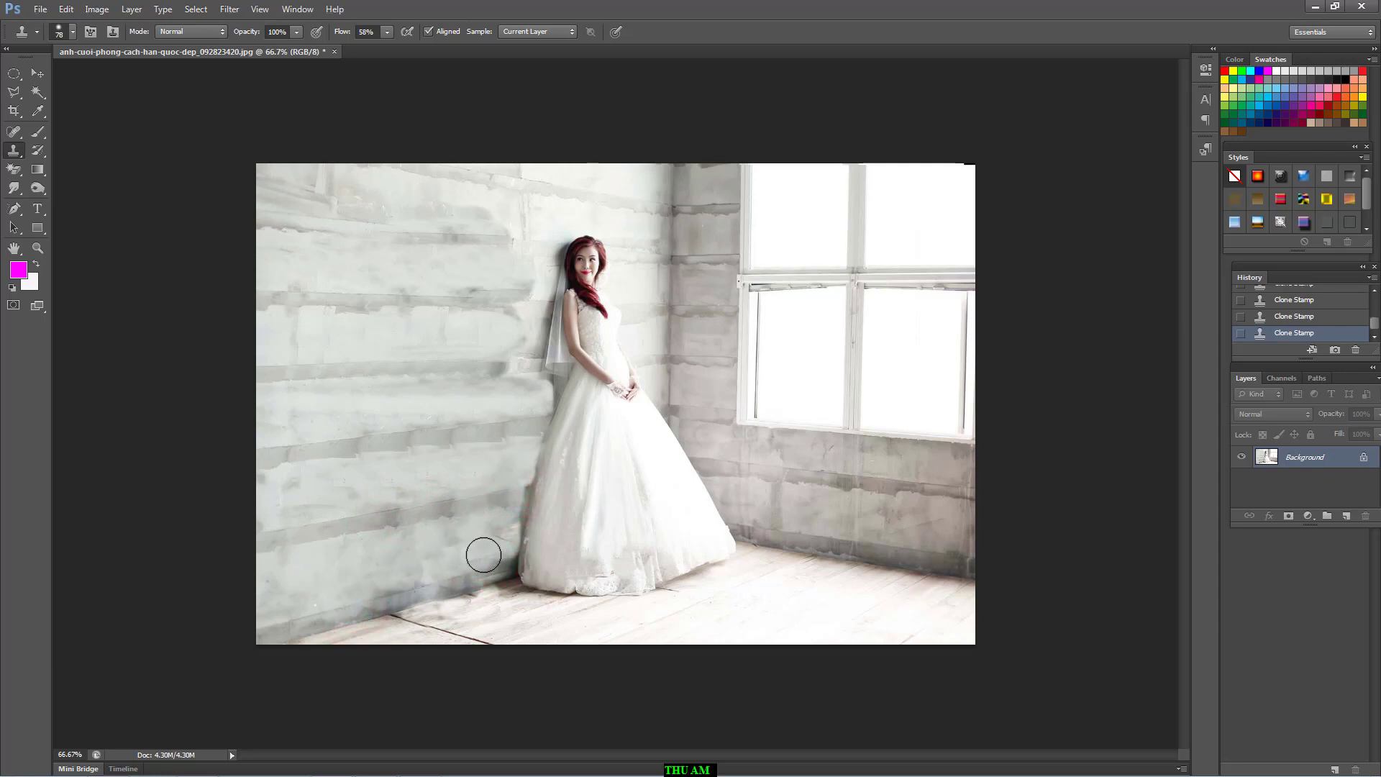
left_click(499, 561)
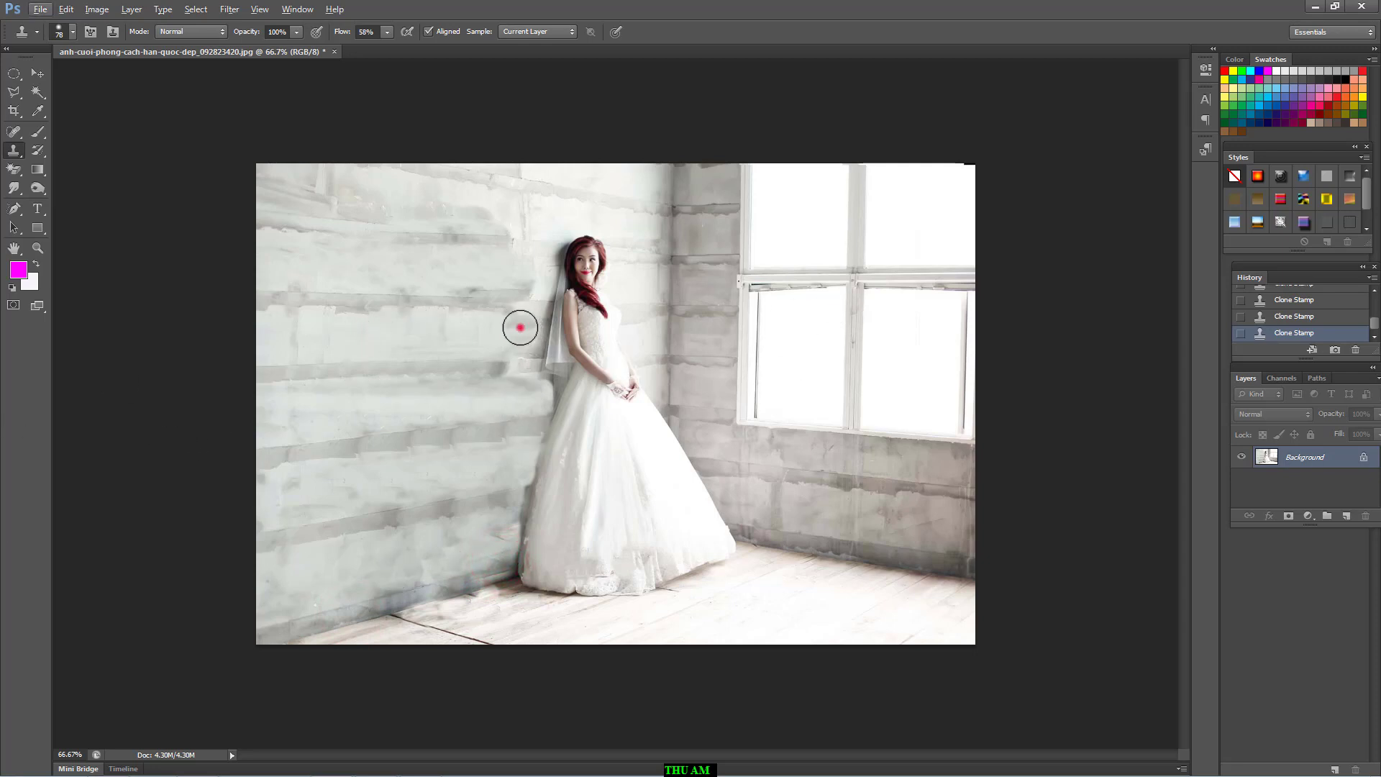
left_click(520, 328)
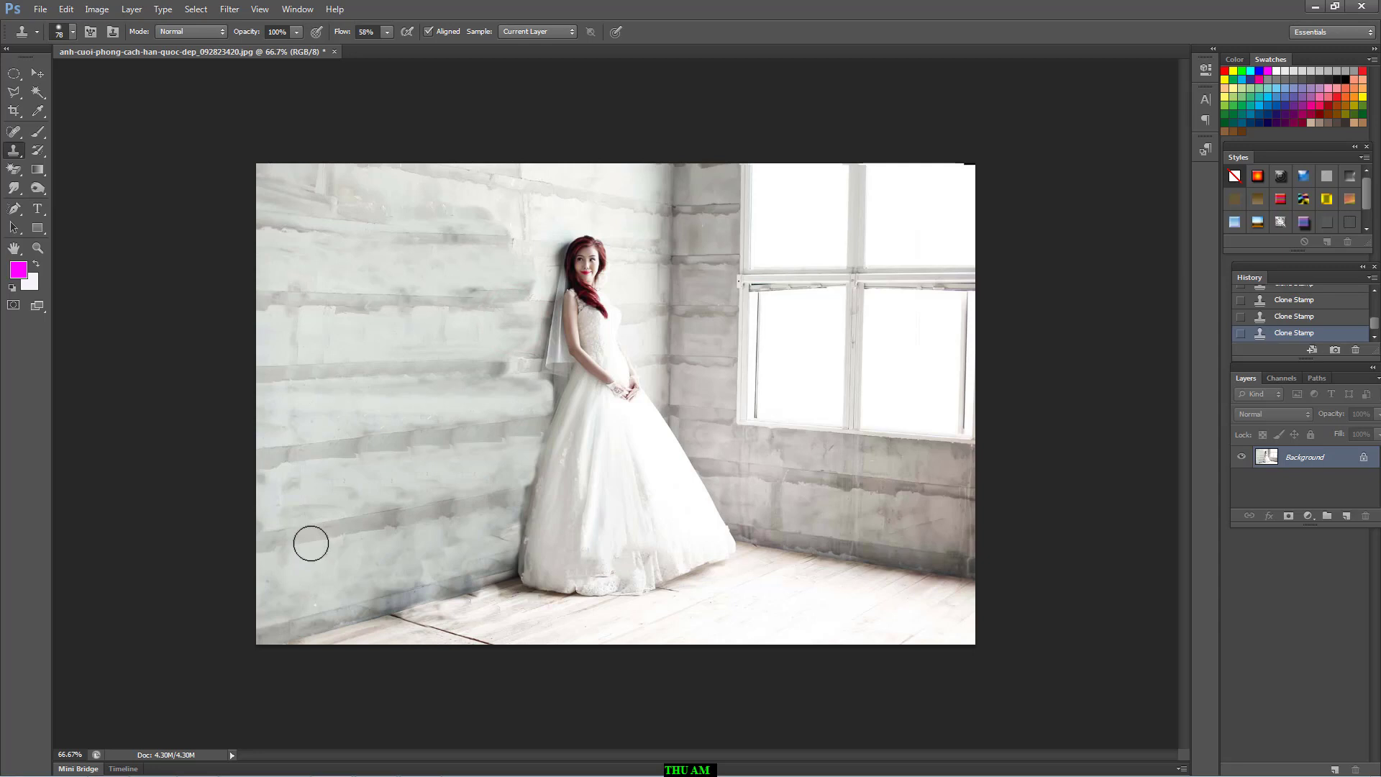
- Sample the wall beside the bride's head and clone it over the blotchy patches between her head and waist height
left_click(526, 215, "alt")
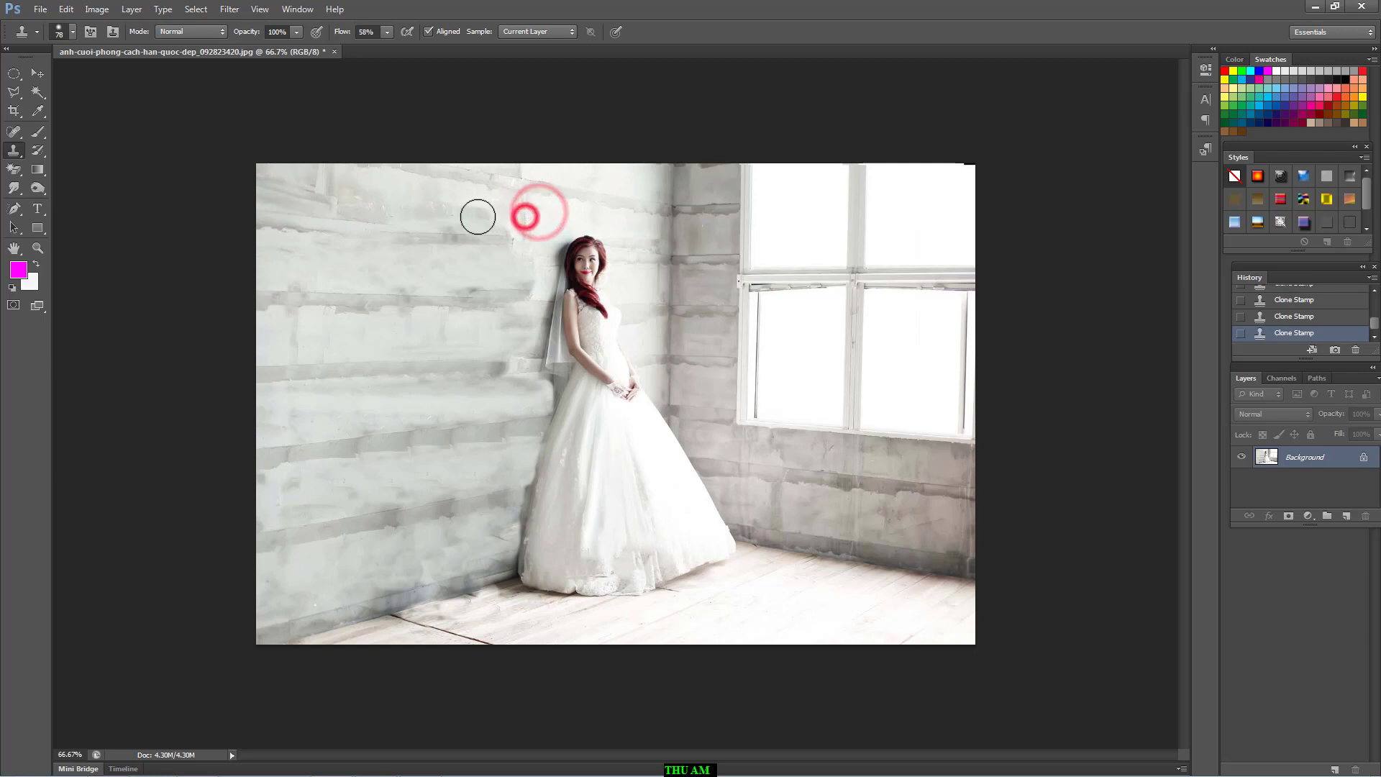
left_click(536, 207, "alt")
left_click_drag(518, 221, 484, 225)
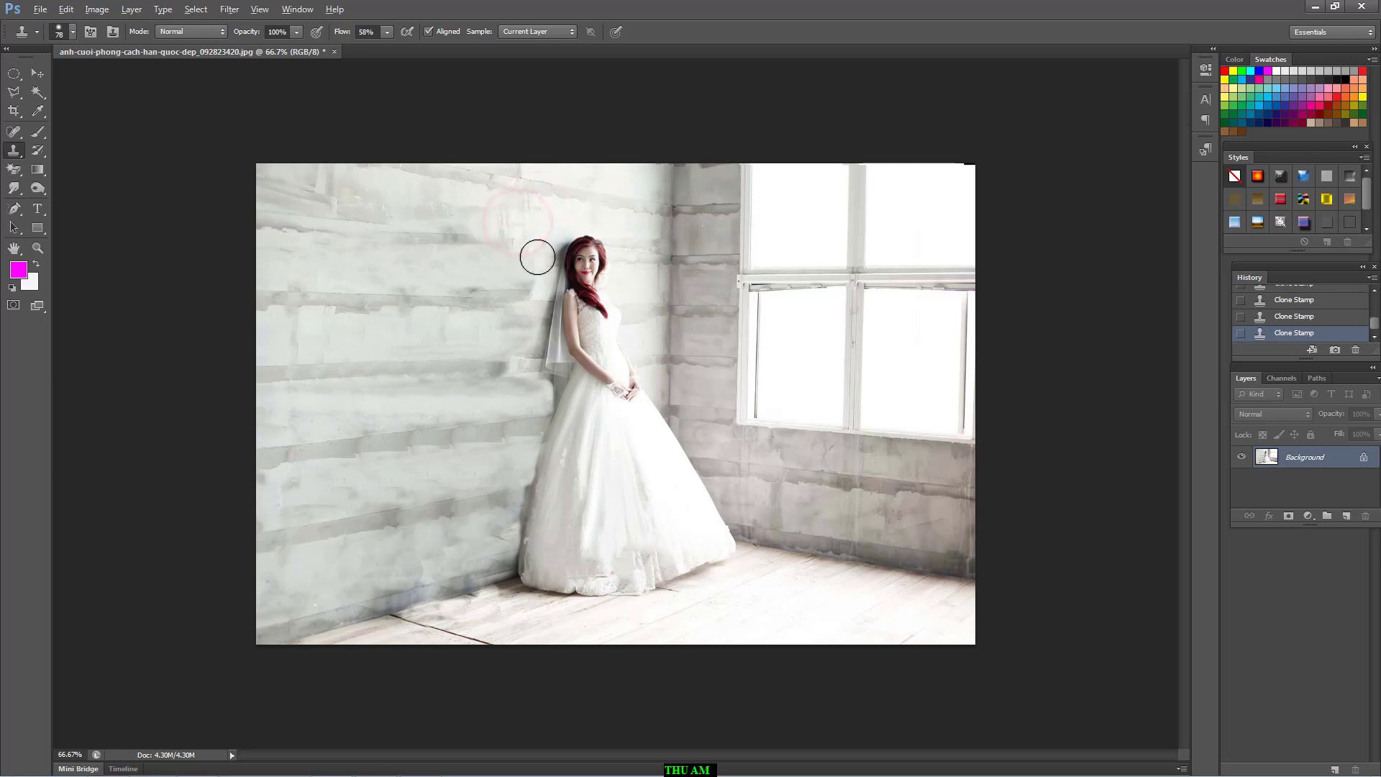
left_click_drag(498, 275, 450, 273)
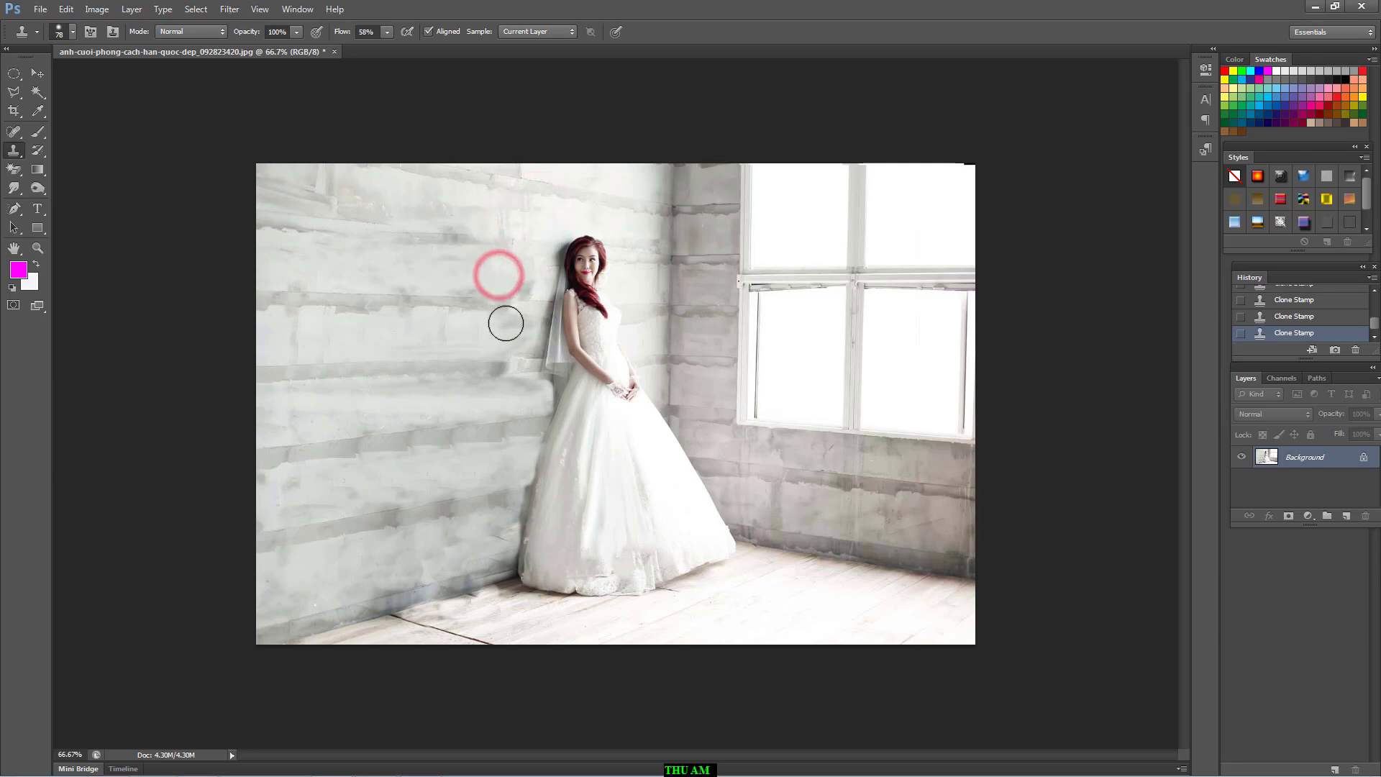
left_click_drag(509, 339, 476, 338)
left_click_drag(500, 401, 472, 402)
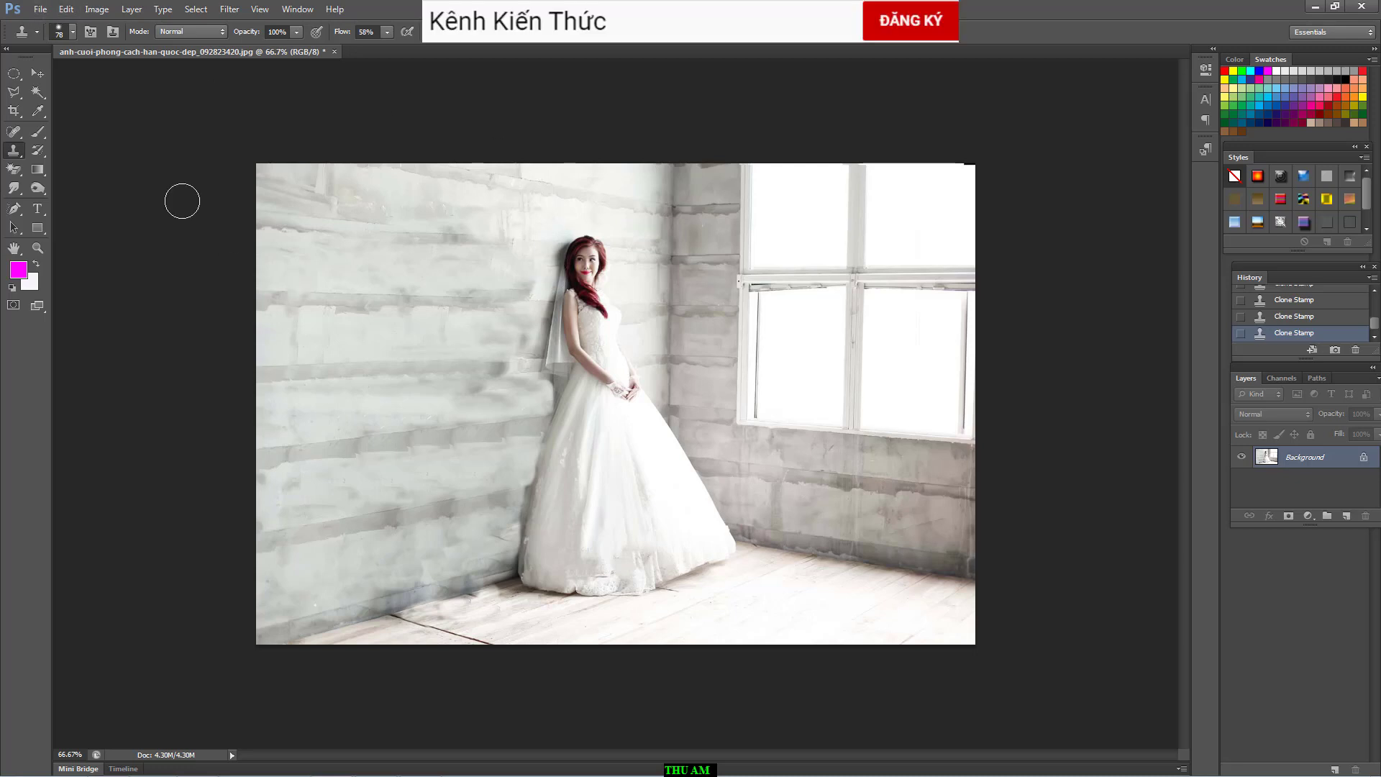
- Save the retouched photo to the Desktop as a JPEG named "anh co gai", accepting the offered JPEG options
left_click(41, 9)
left_click(65, 179)
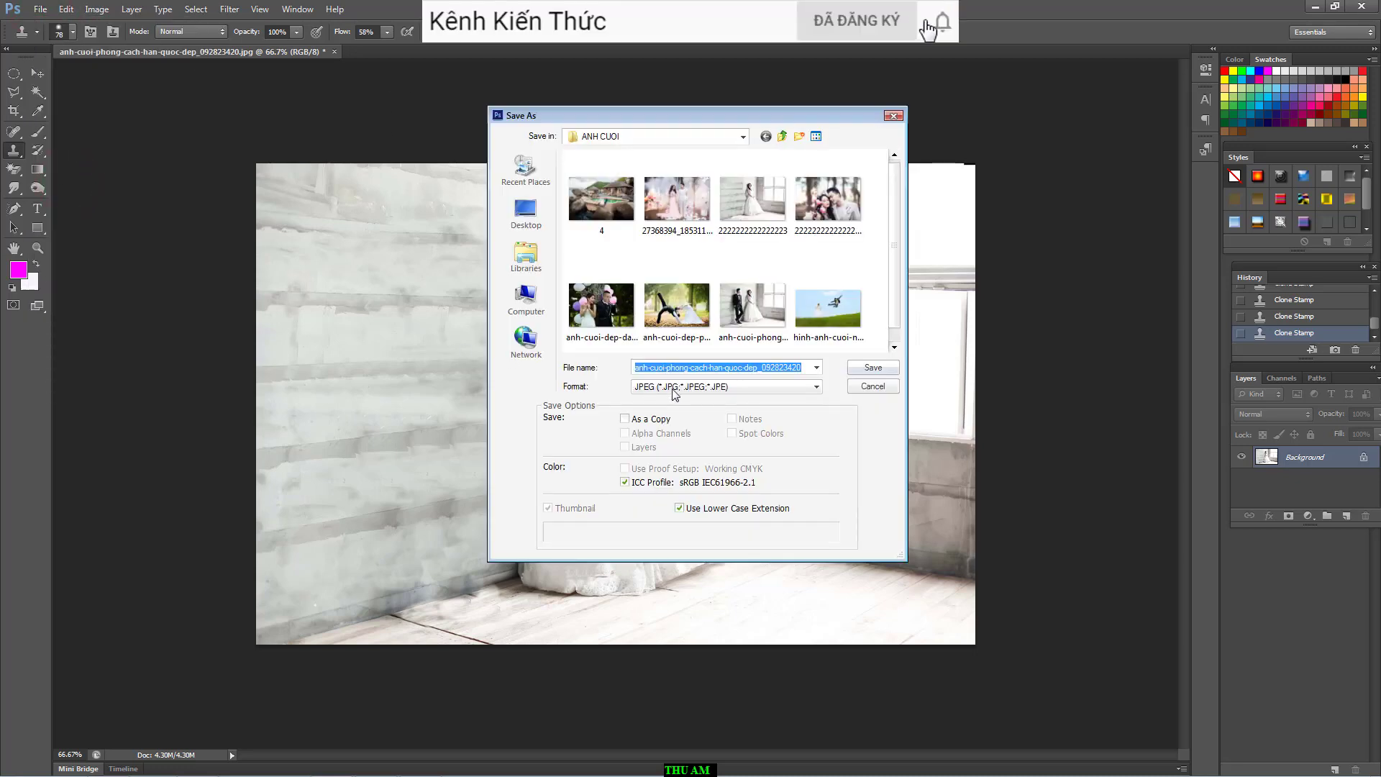
type("anh co gai")
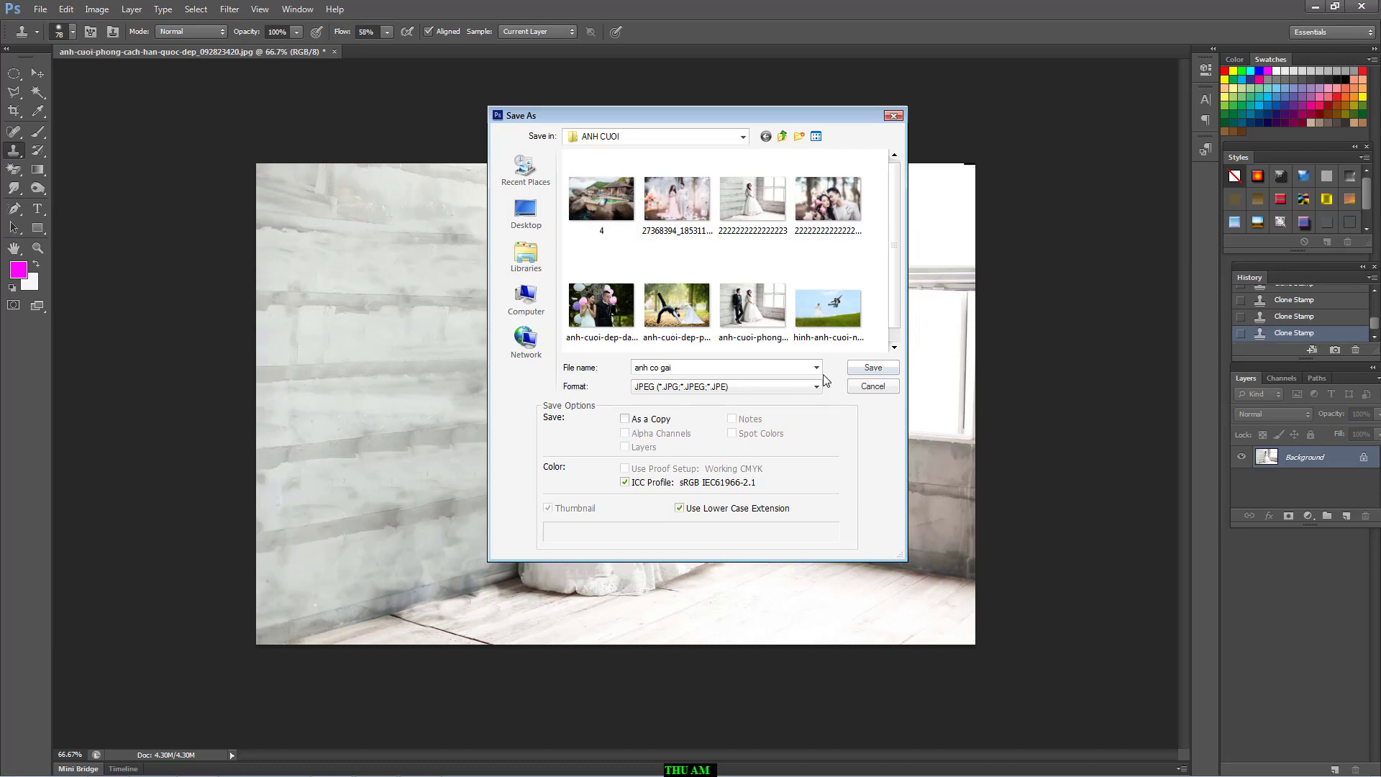
left_click(528, 296)
left_click(526, 212)
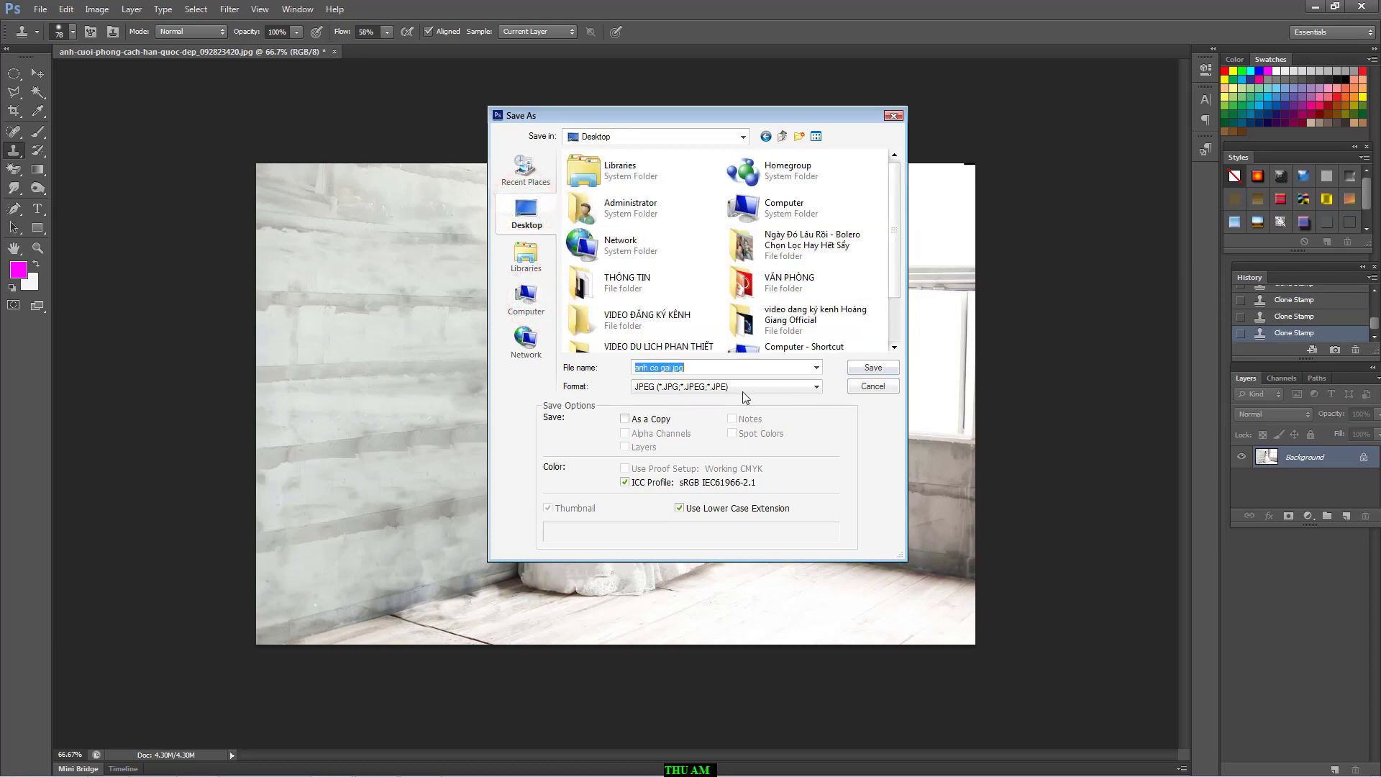
left_click(867, 368)
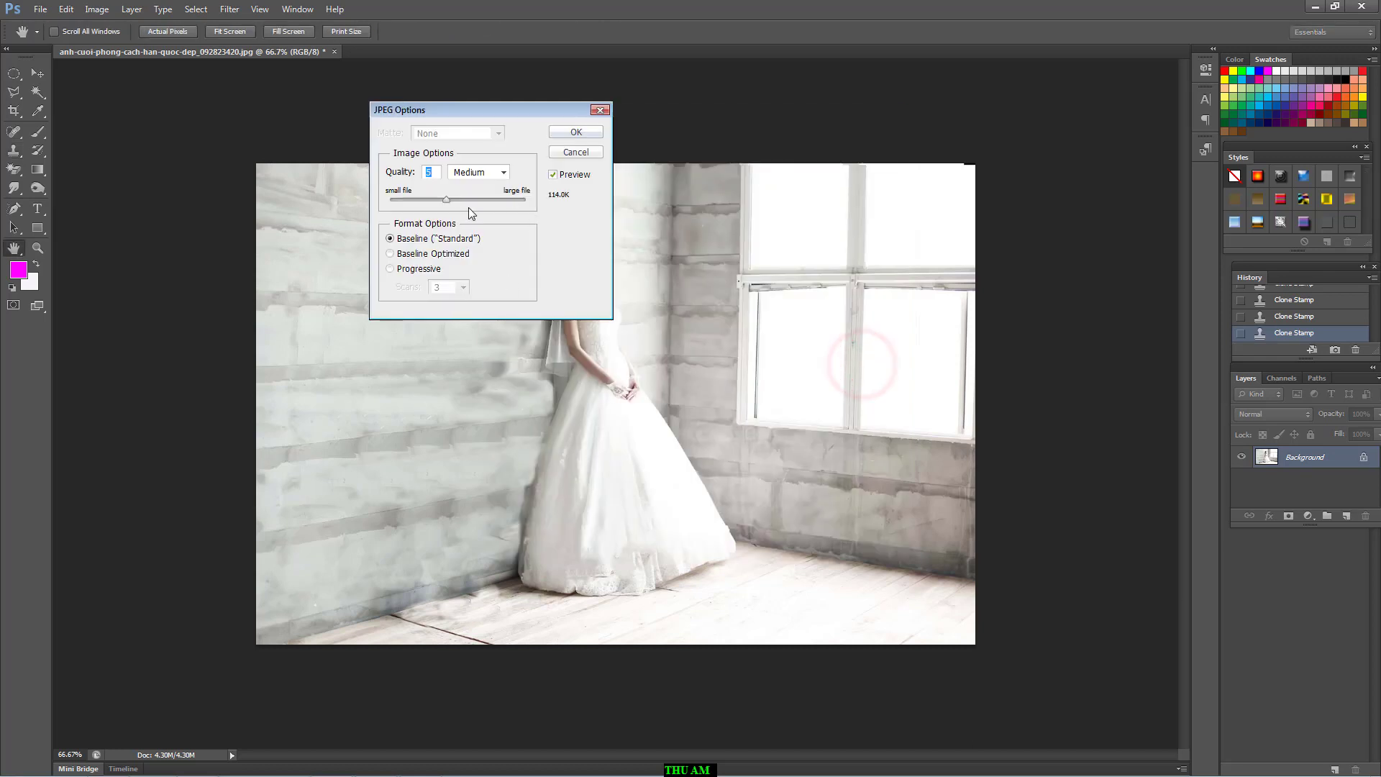
left_click(576, 132)
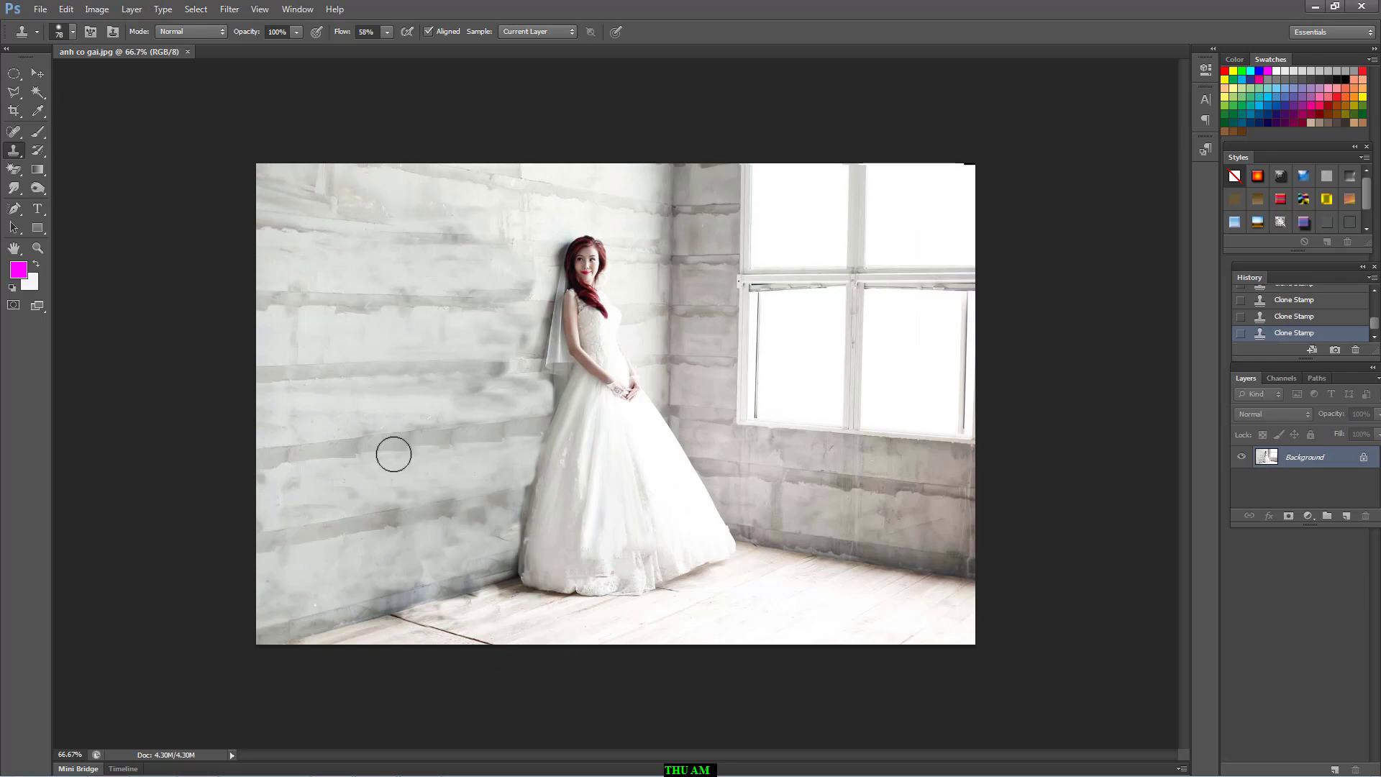
- Open the cut-out image 333333333.png of the standing man from the HINH ANH THU NHO folder on drive D
left_click(39, 73)
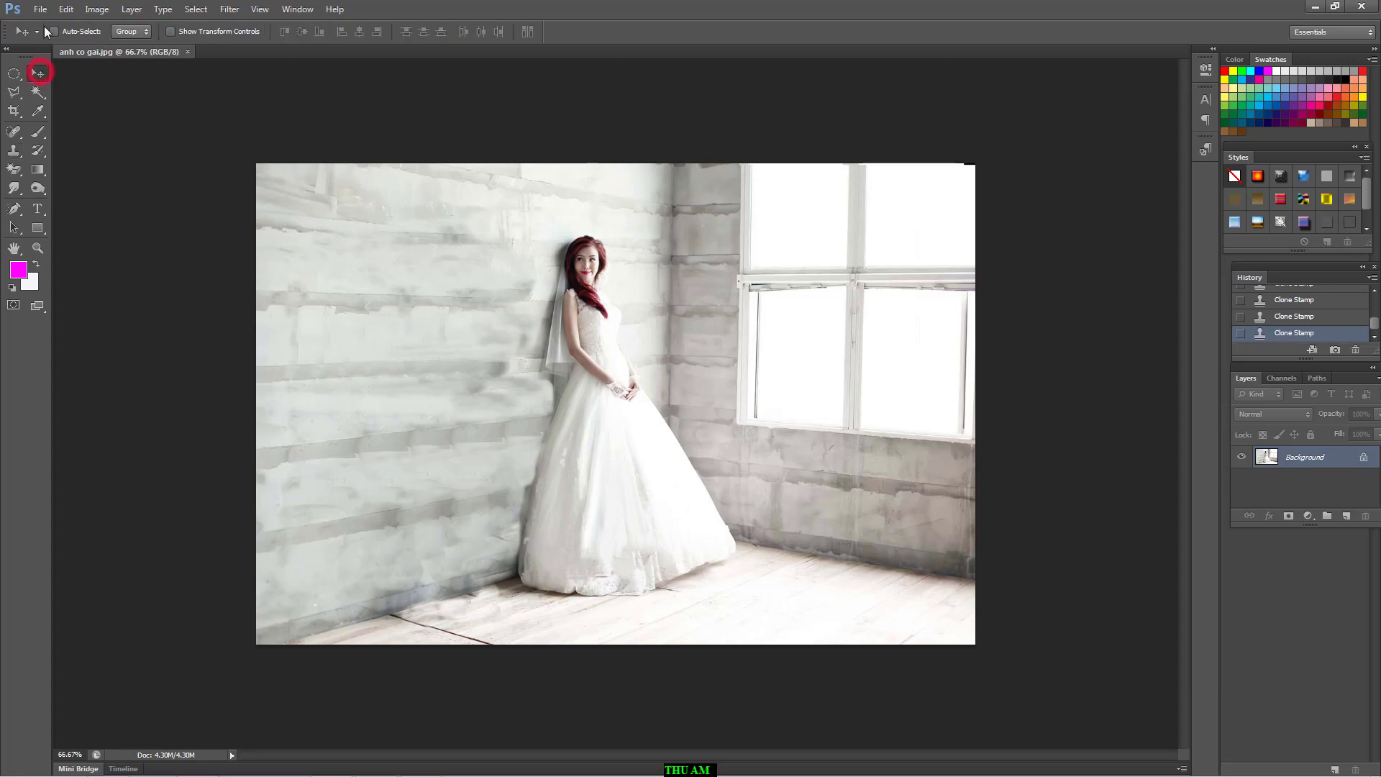
left_click(40, 9)
left_click(57, 37)
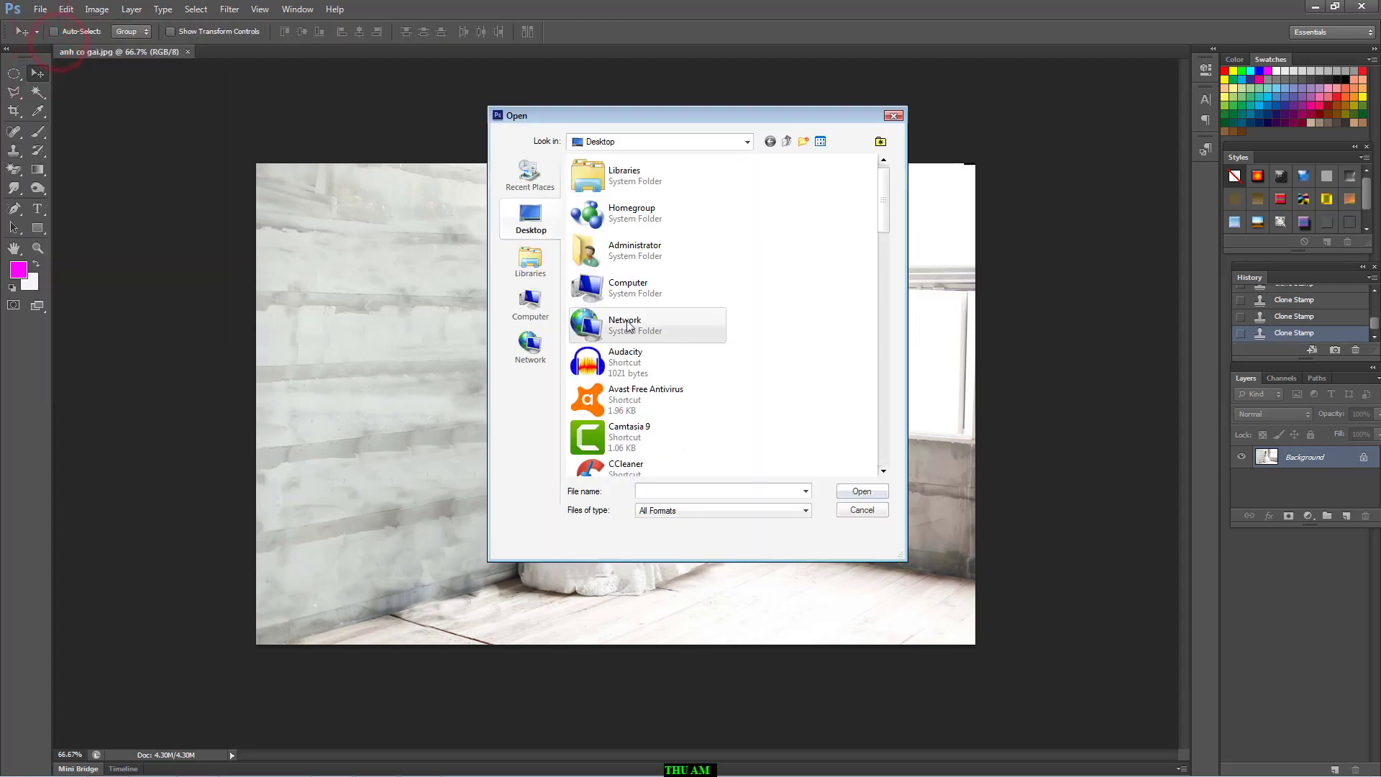
left_click(542, 311)
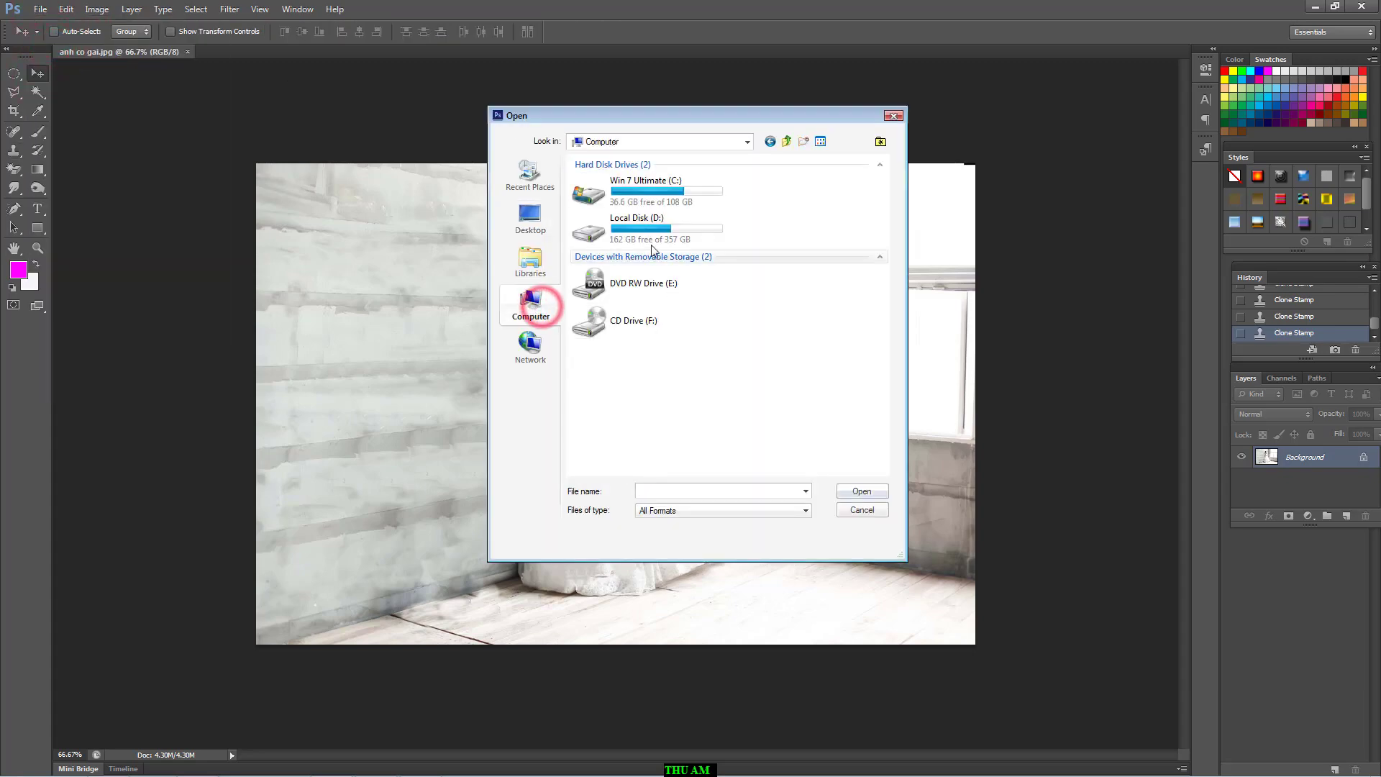
double_click(647, 224)
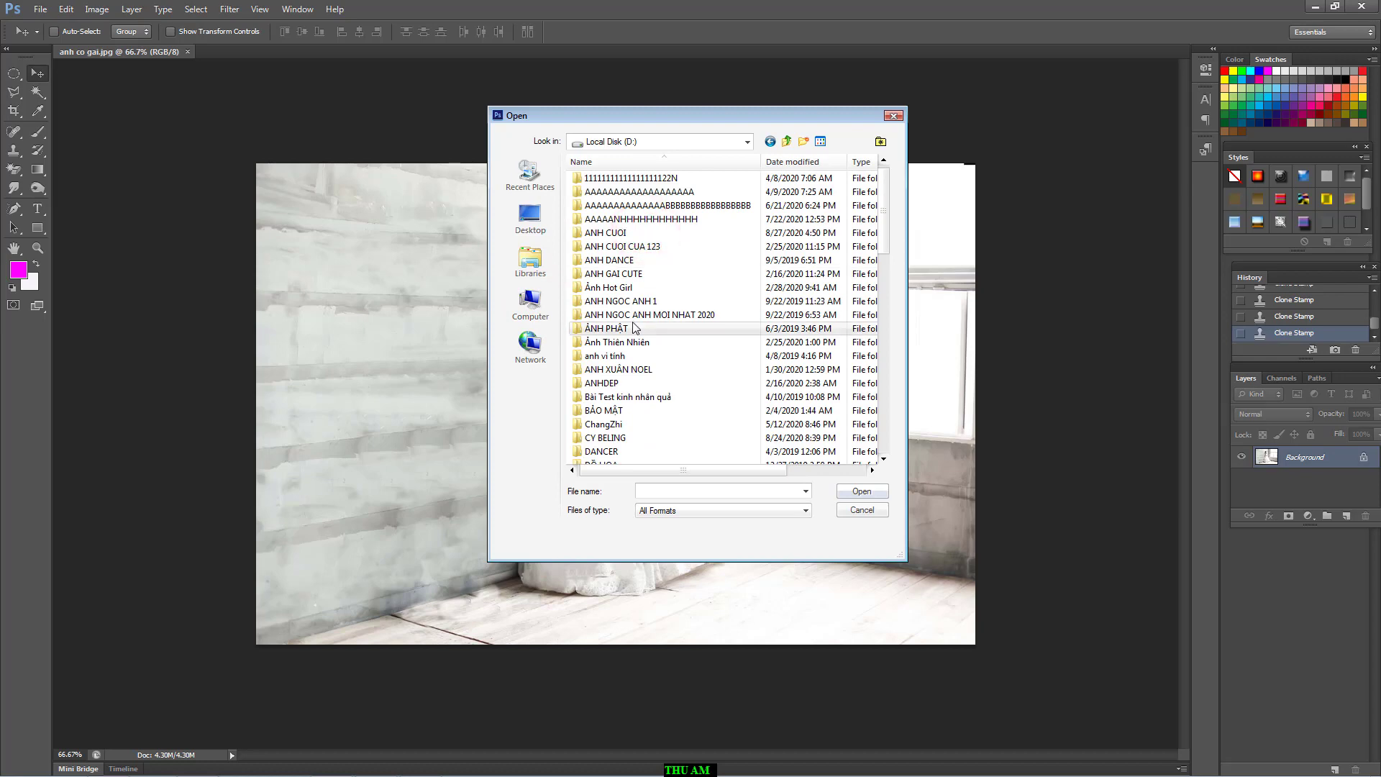
scroll(633, 331, "down", 5)
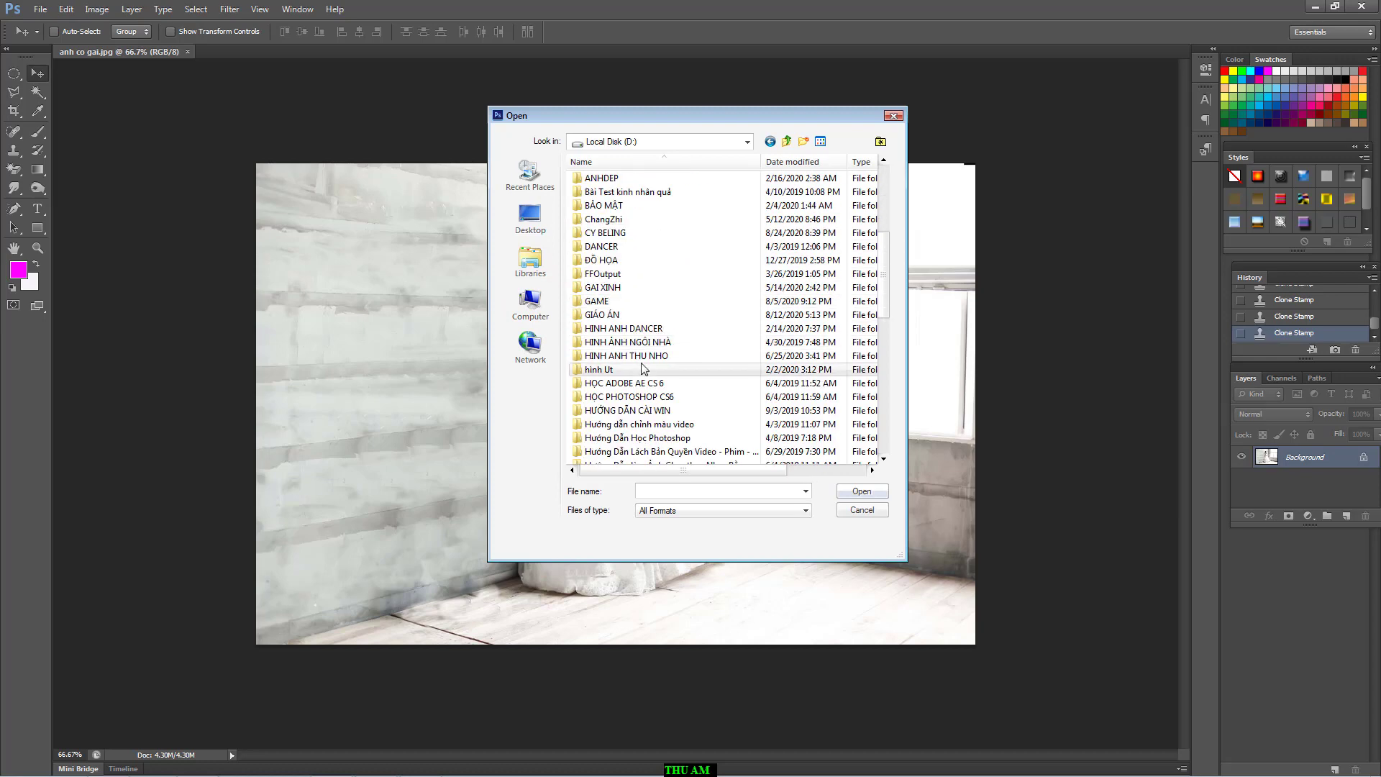
double_click(629, 355)
scroll(714, 322, "down", 3)
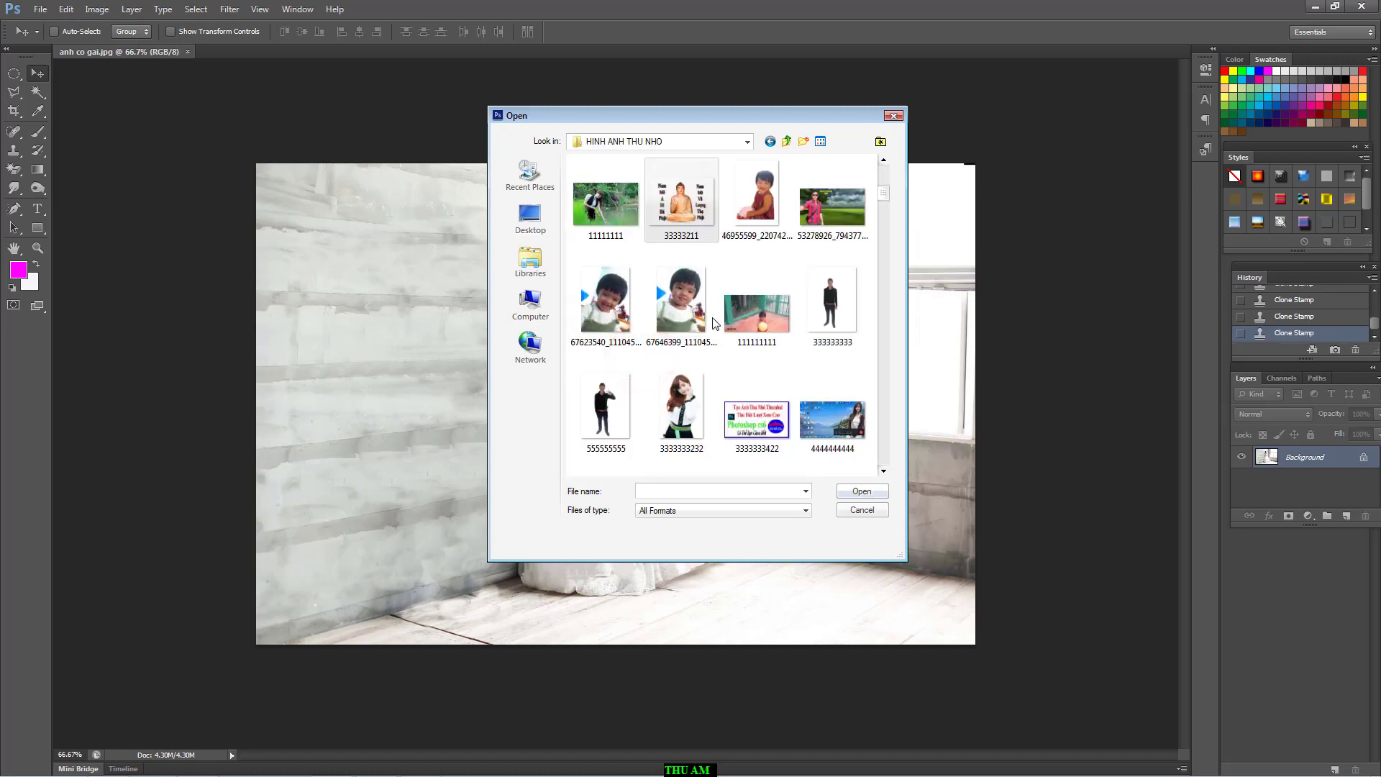
double_click(827, 303)
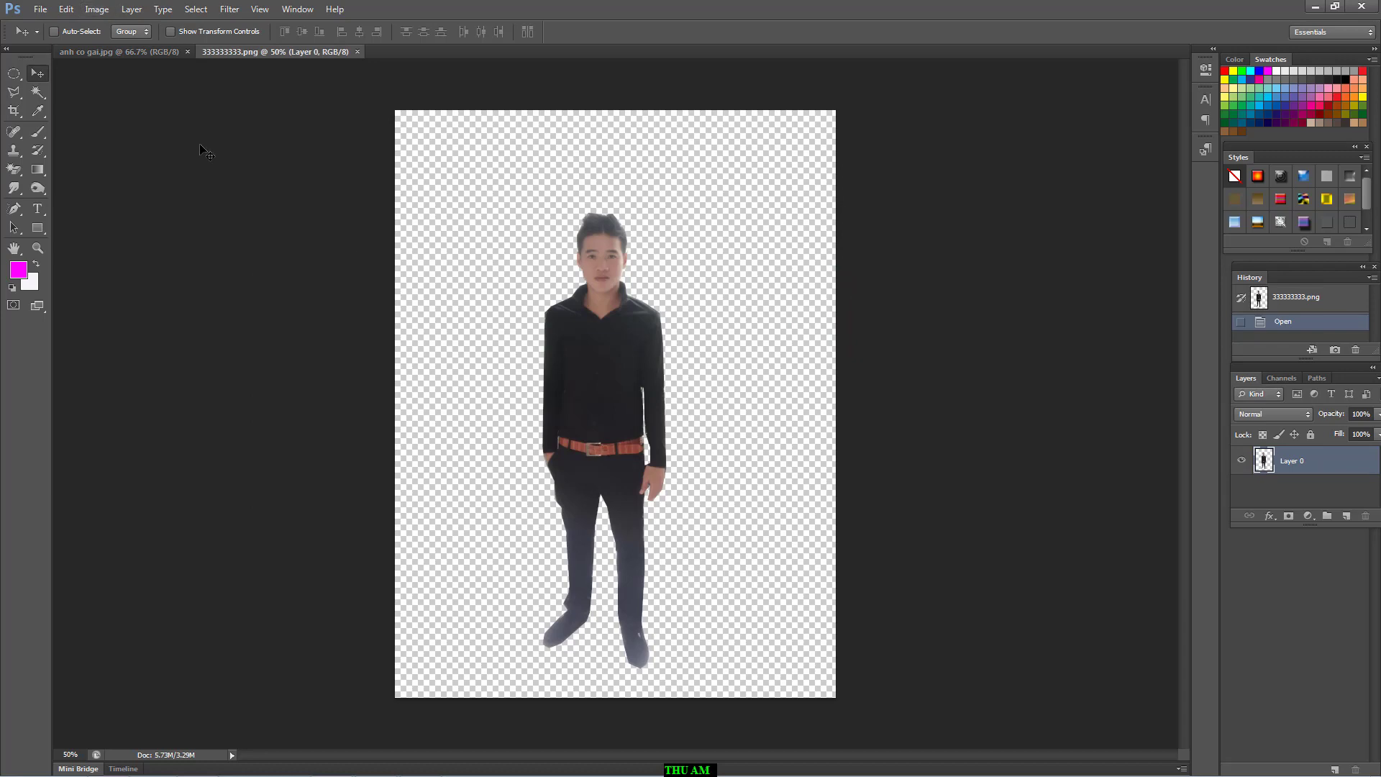
- Adjust the man's Brightness/Contrast to brightness 79 and contrast 47
left_click(98, 9)
mouse_move(115, 46)
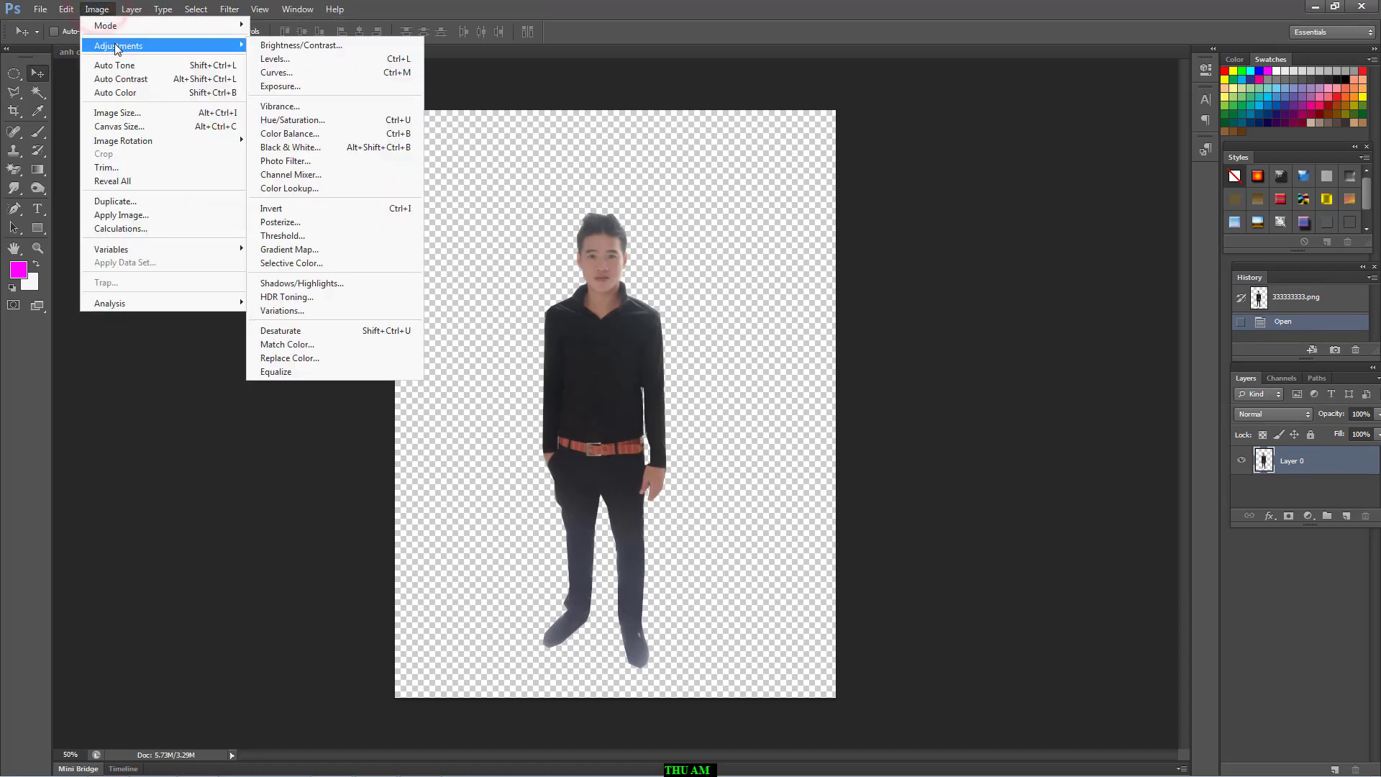
left_click(287, 47)
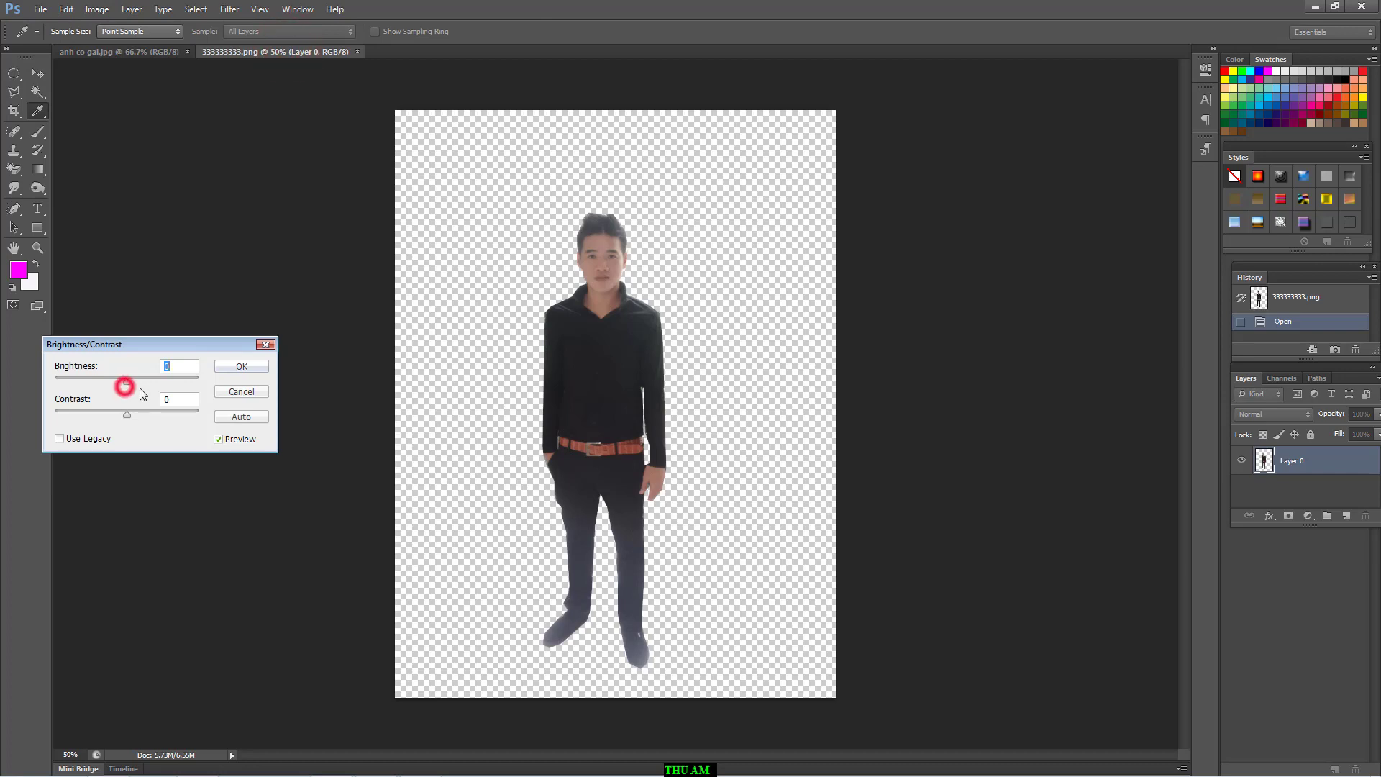
left_click_drag(130, 382, 165, 426)
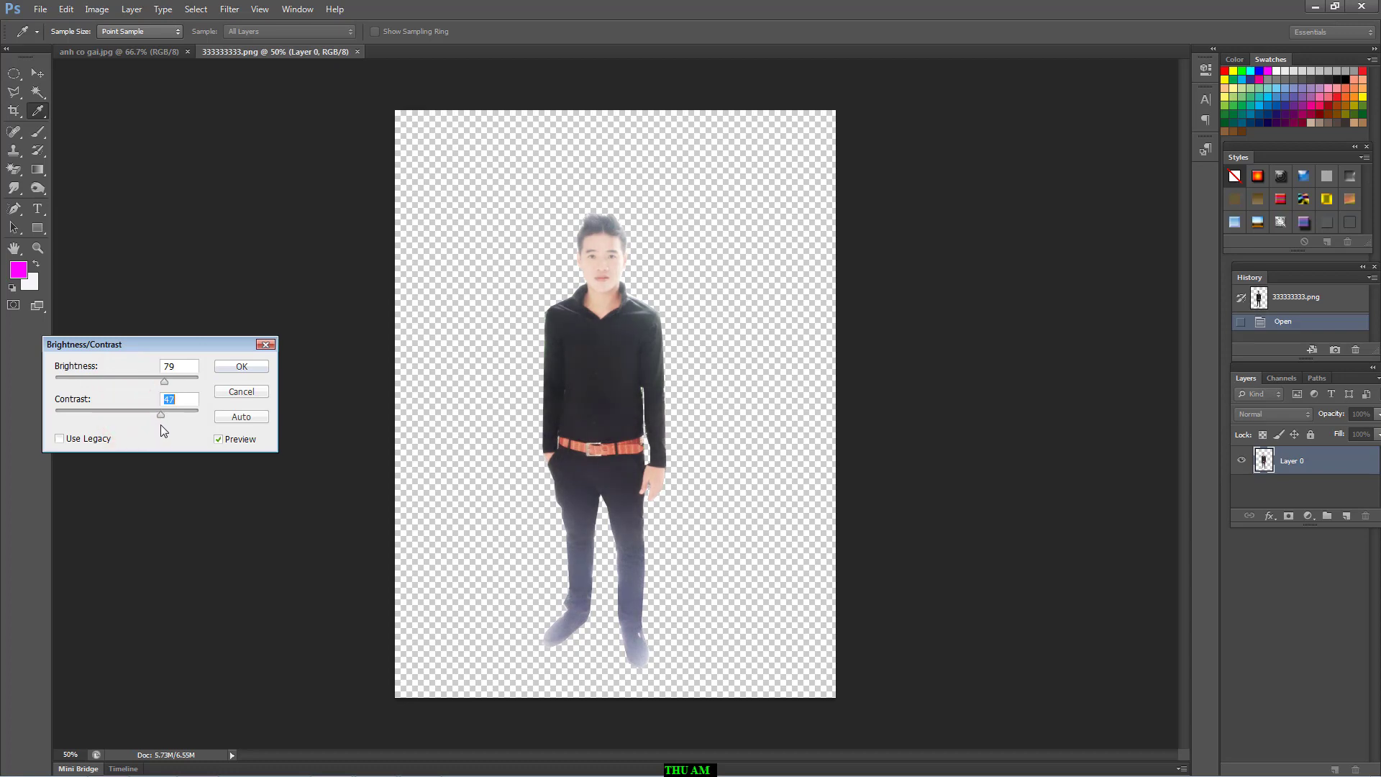
left_click(241, 367)
- Bring the man into the wedding photo beside the bride and scale him to about 63% width and 73% height
key("v")
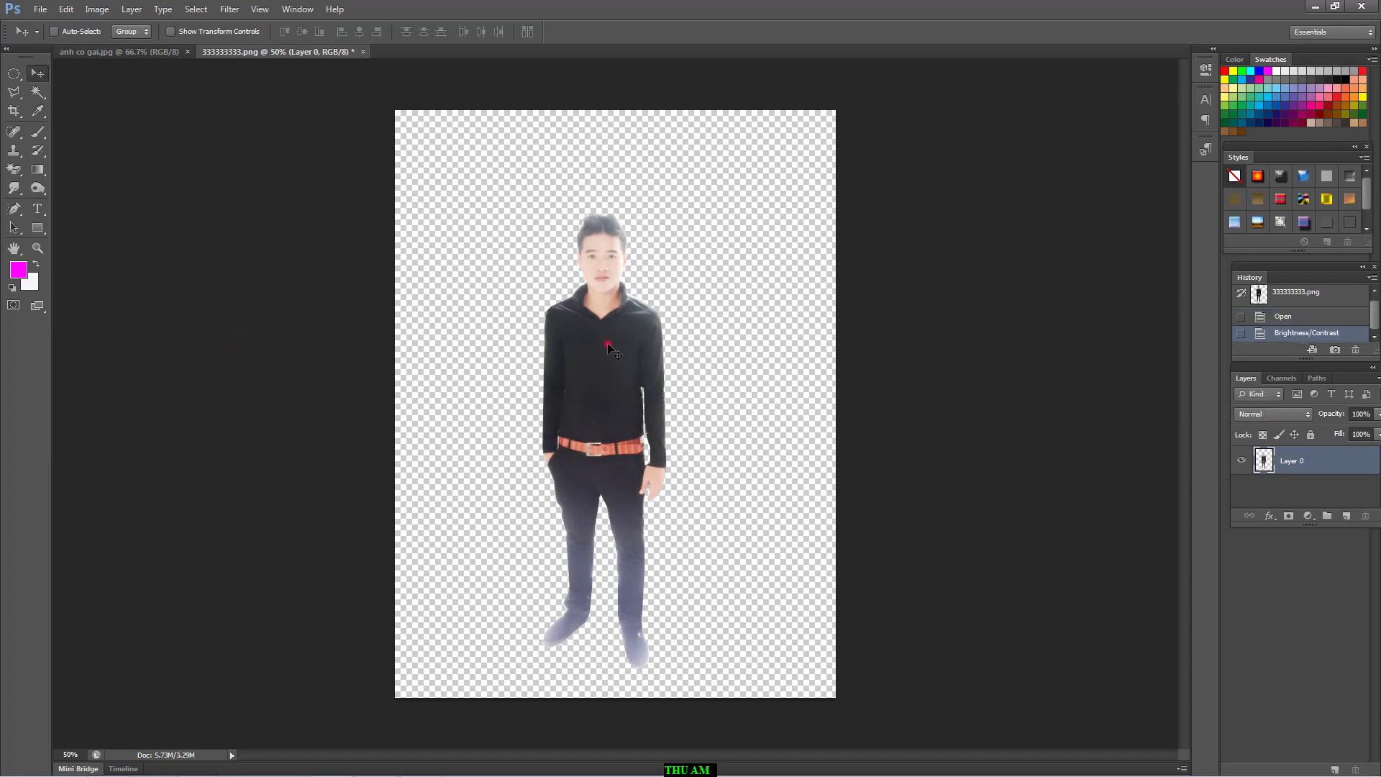
left_click_drag(607, 346, 450, 343)
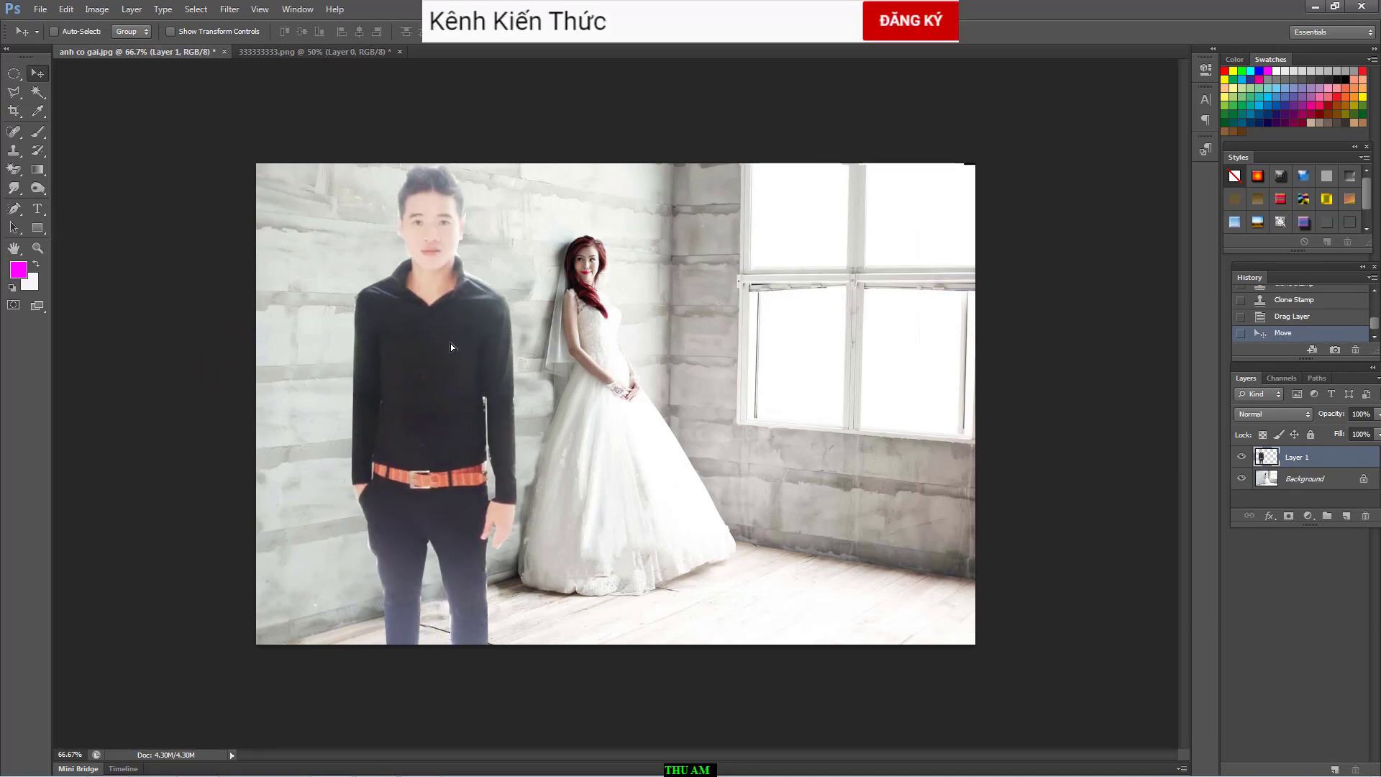
key("ctrl+t")
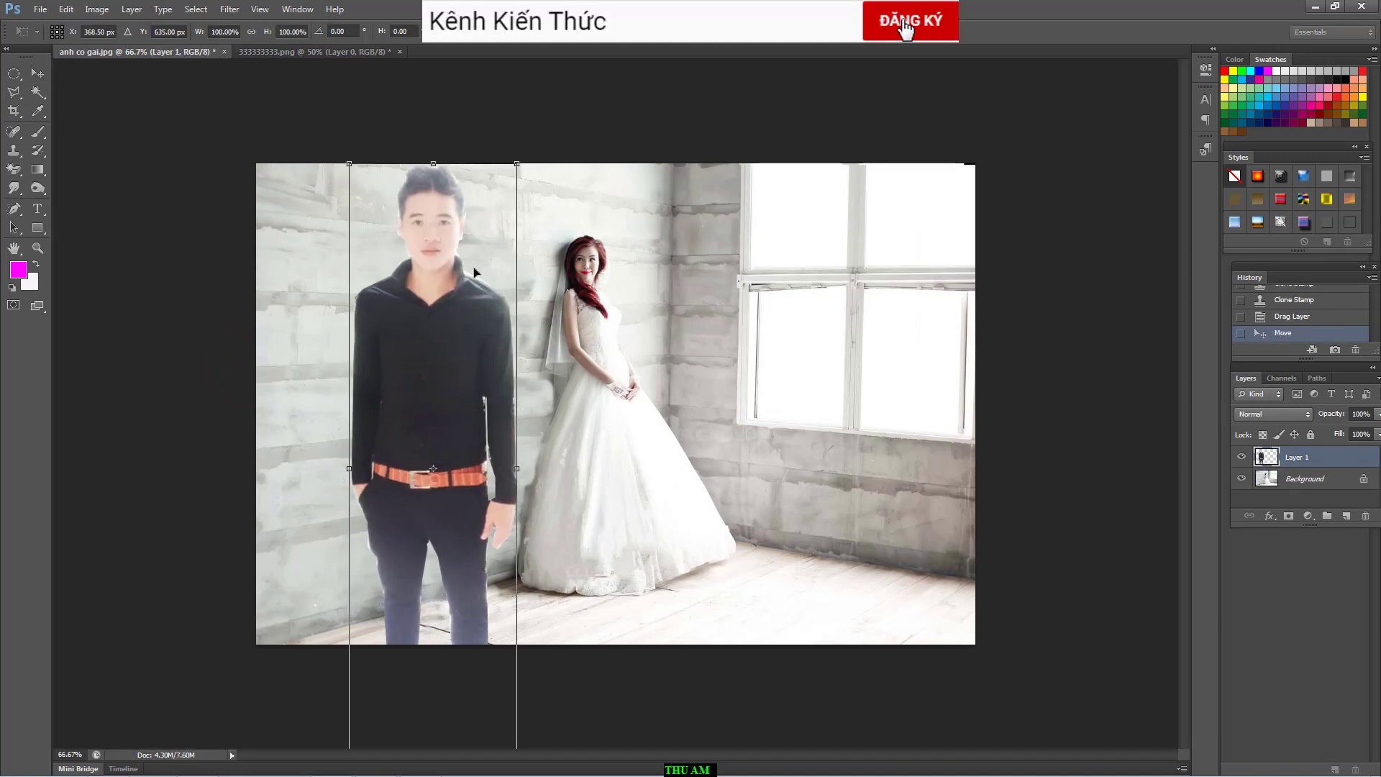
left_click_drag(520, 164, 488, 324)
left_click_drag(454, 417, 507, 266)
left_click_drag(529, 183, 500, 201)
left_click_drag(465, 329, 471, 335)
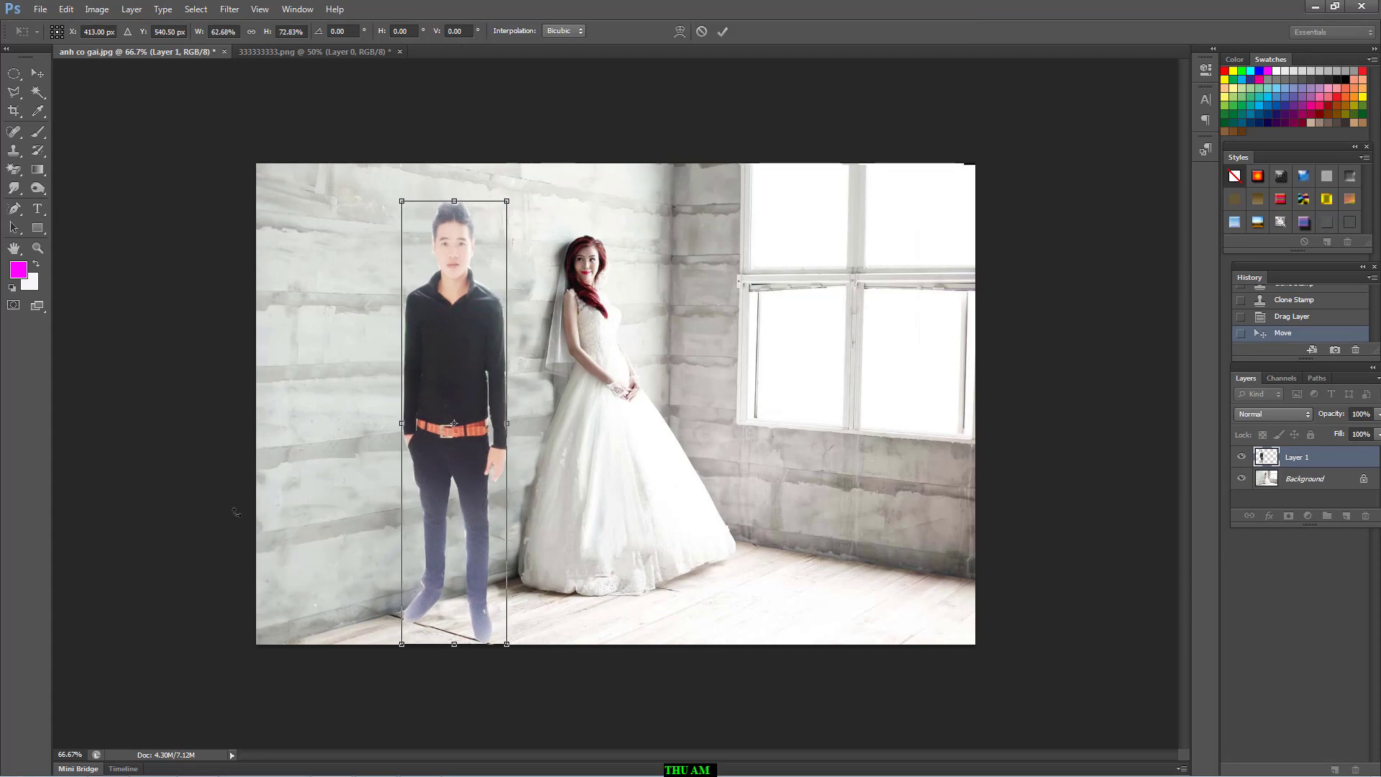
key("Return")
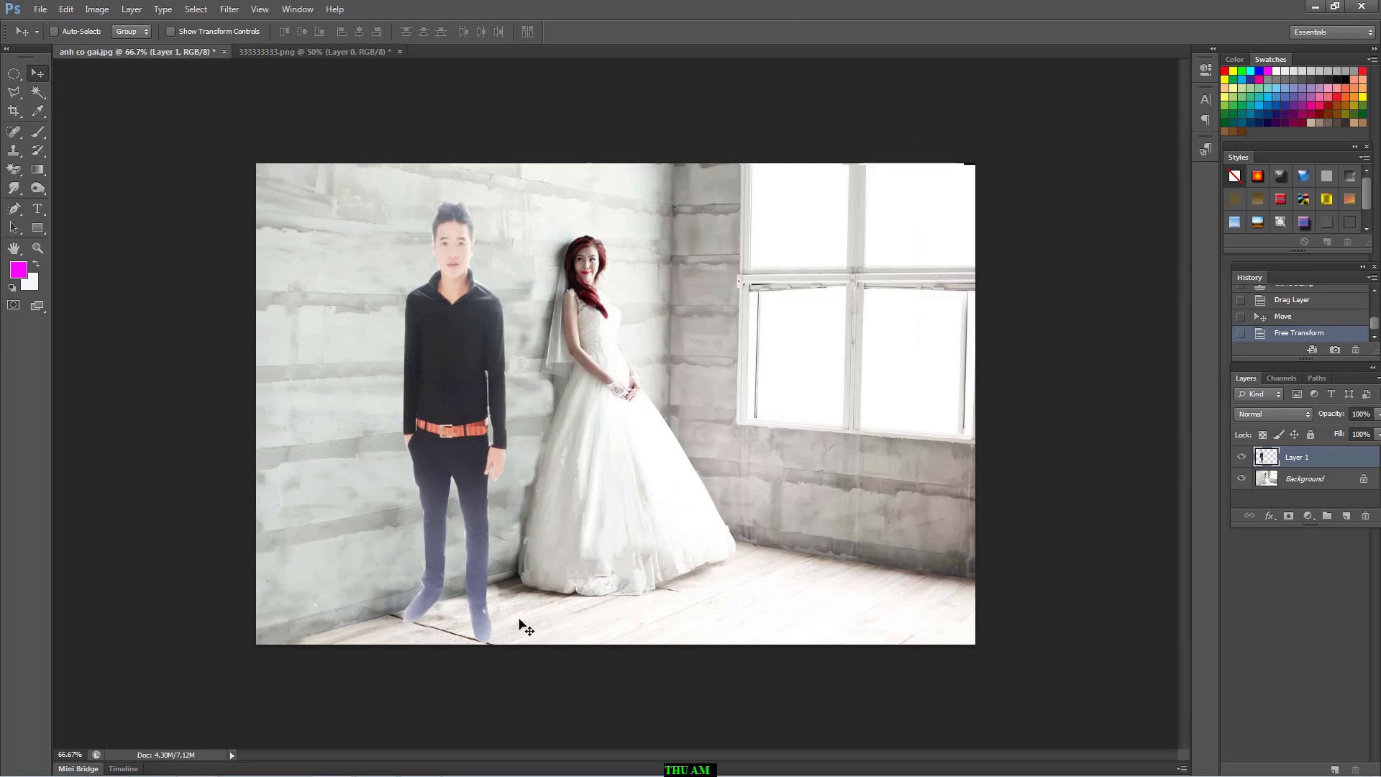
- Switch to Windows and view the saved "anh co gai" picture and the original anh-cuoi-phong-cach-han-quoc-dep_092823420 from the ANH CUOI folder on drive D
left_click(1316, 7)
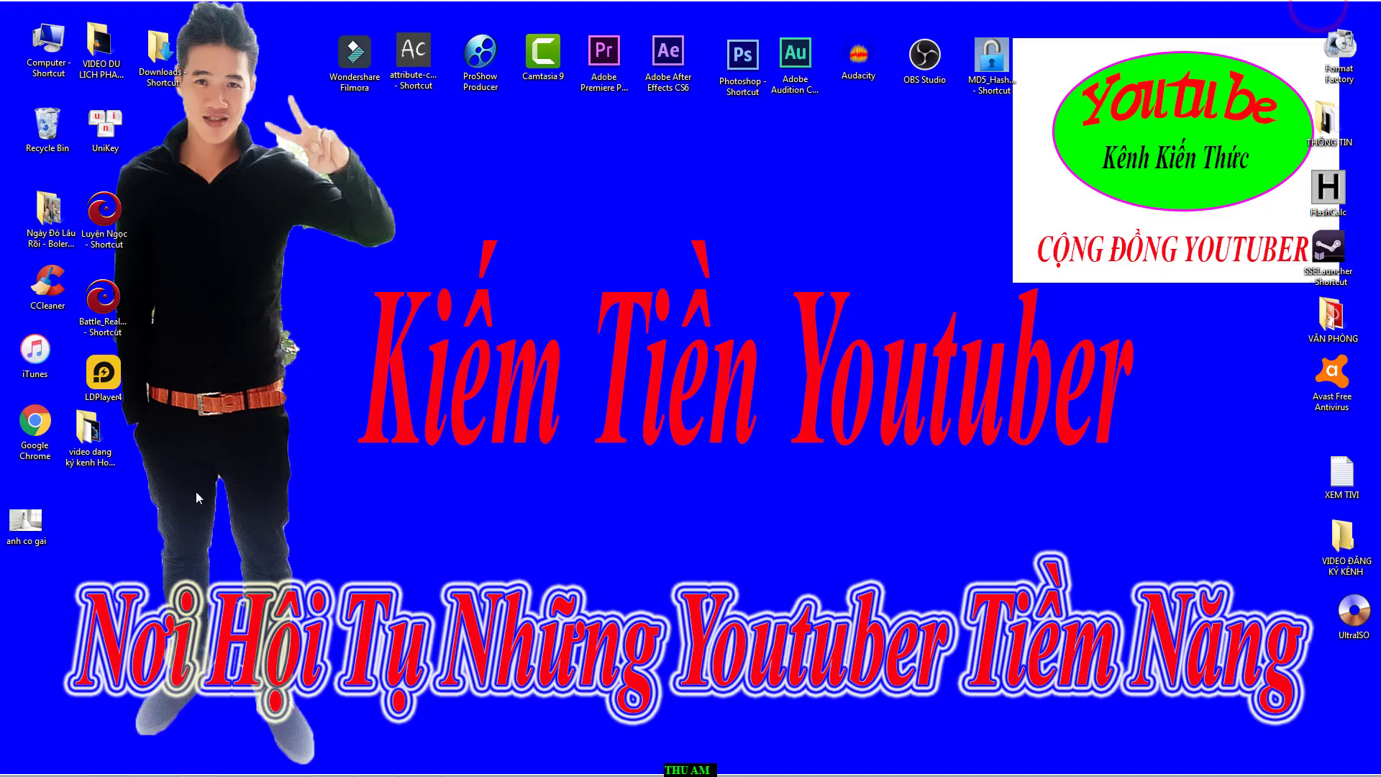
double_click(28, 521)
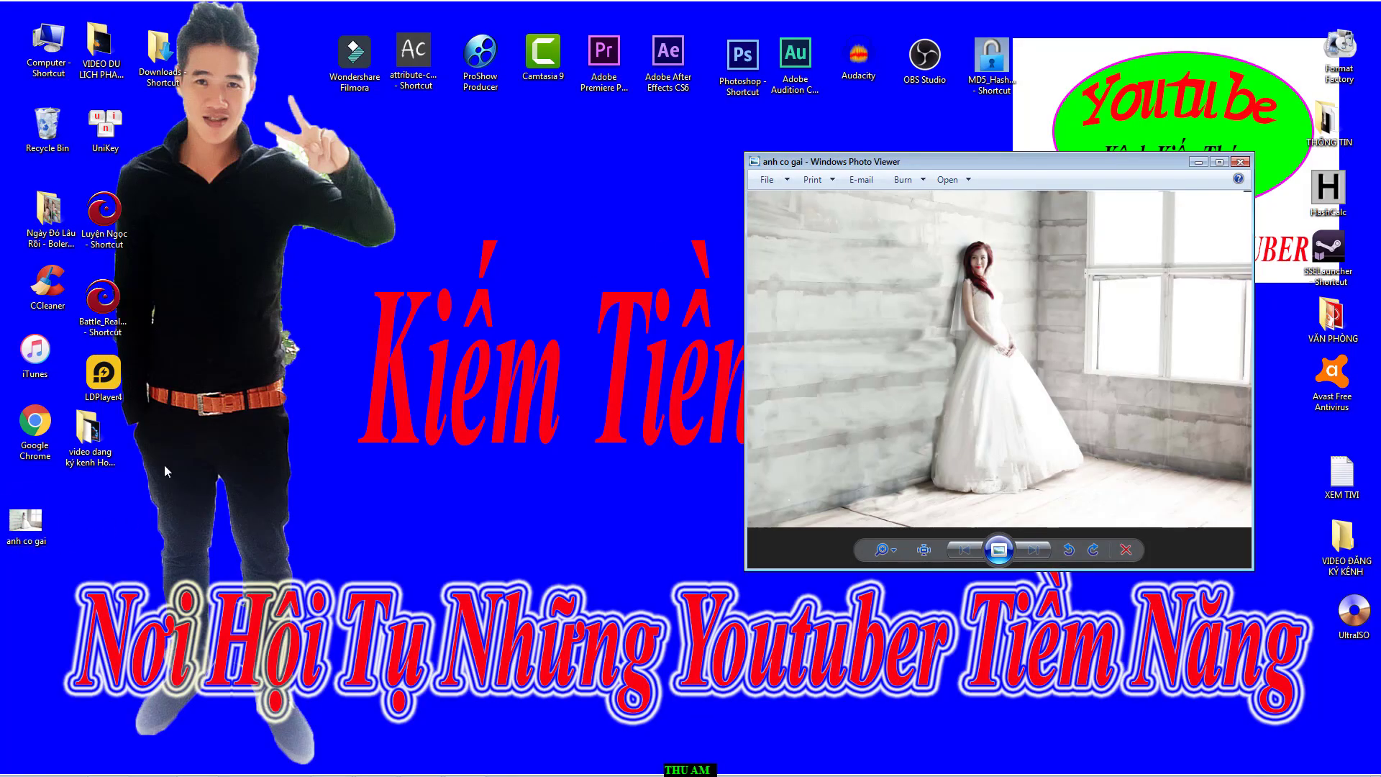
double_click(46, 61)
double_click(342, 107)
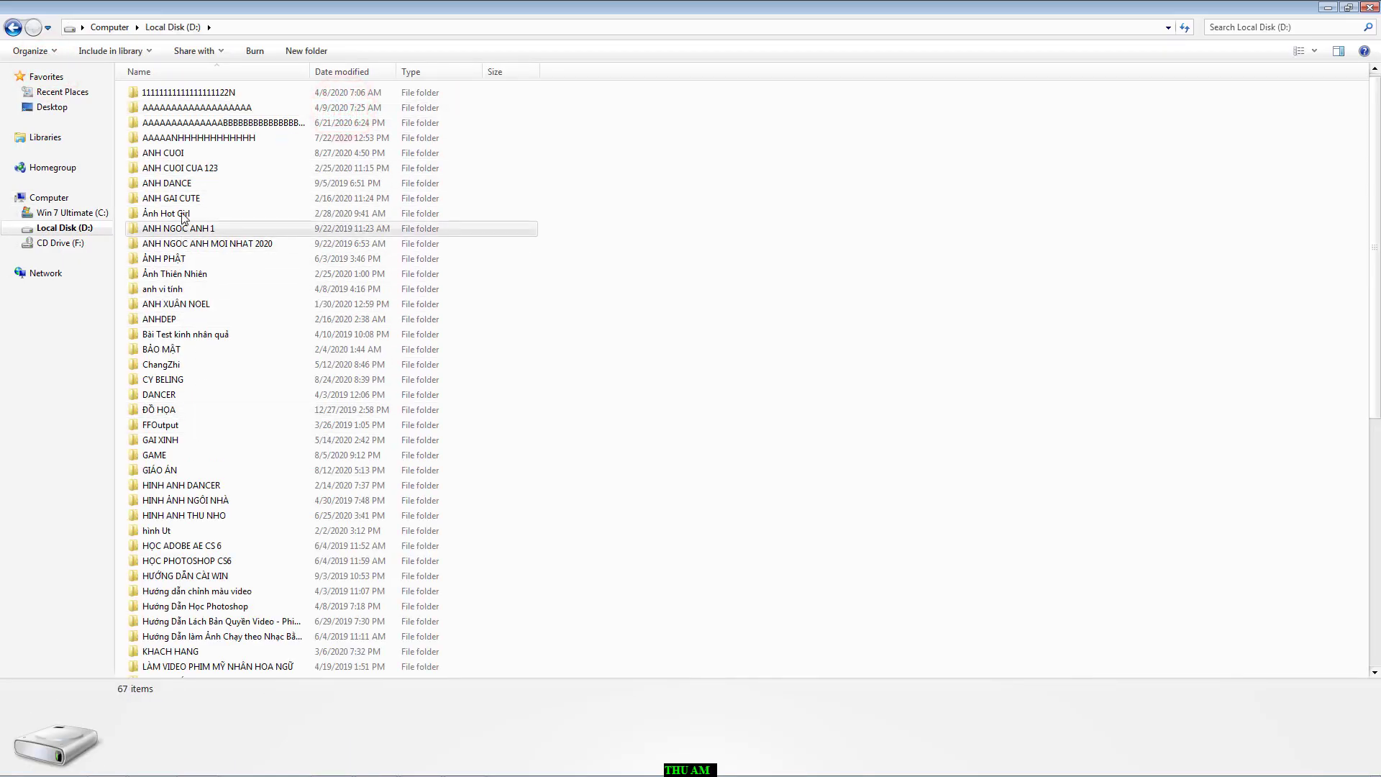
double_click(166, 153)
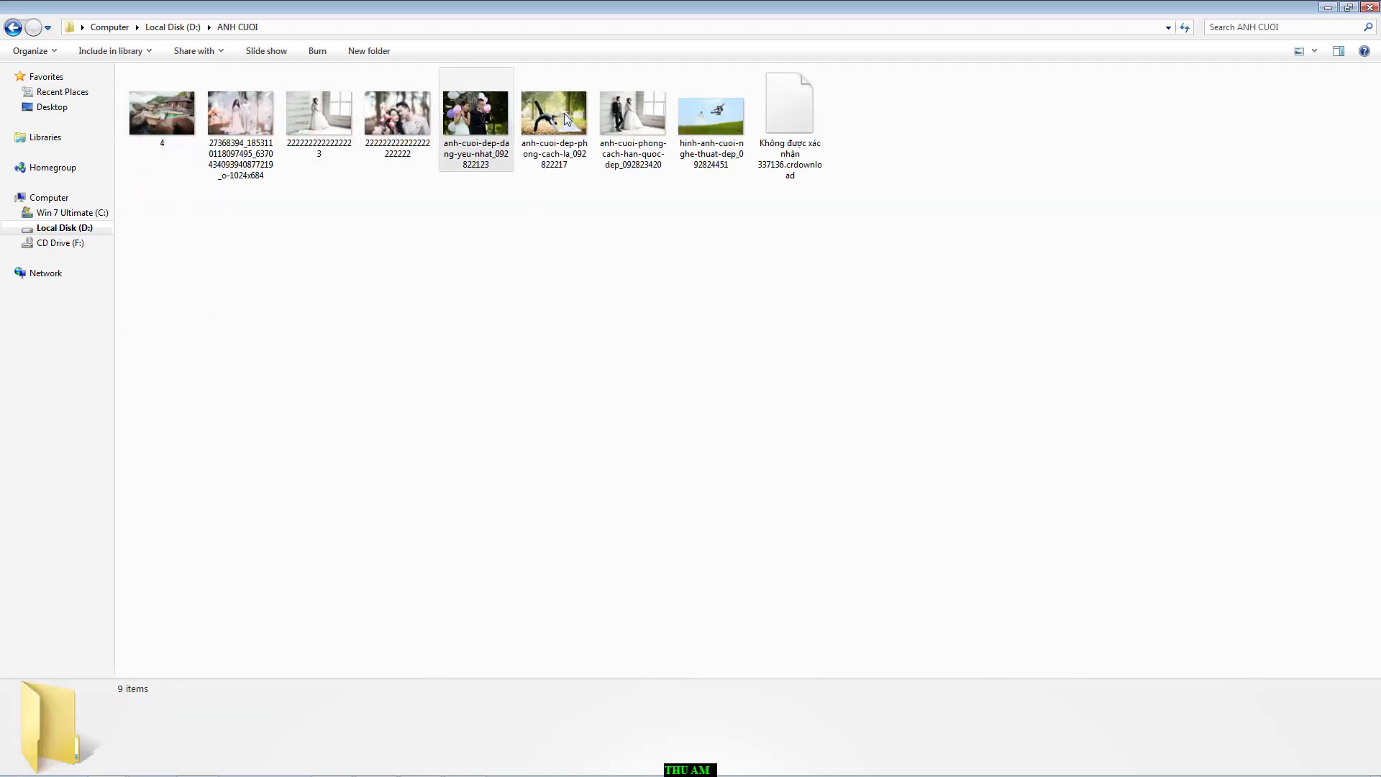
double_click(620, 107)
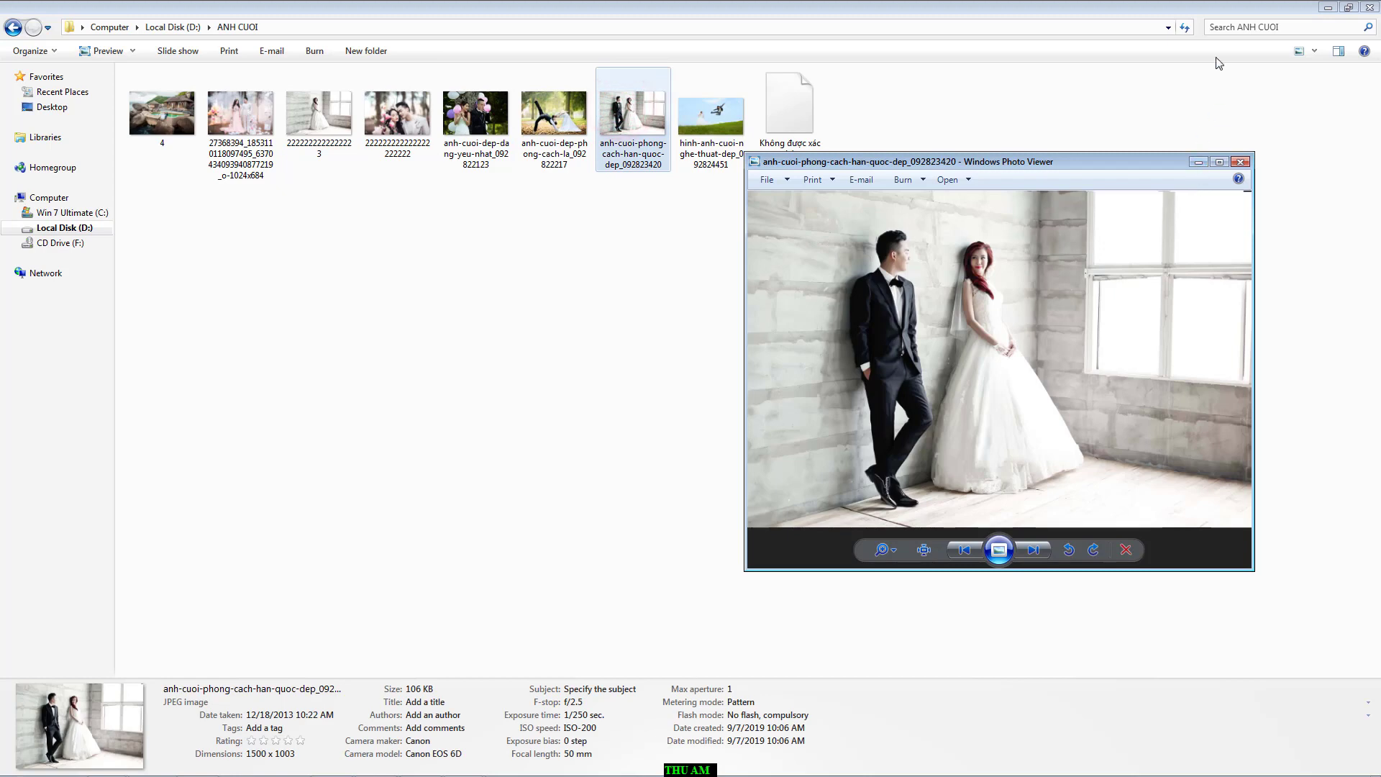
left_click(1368, 8)
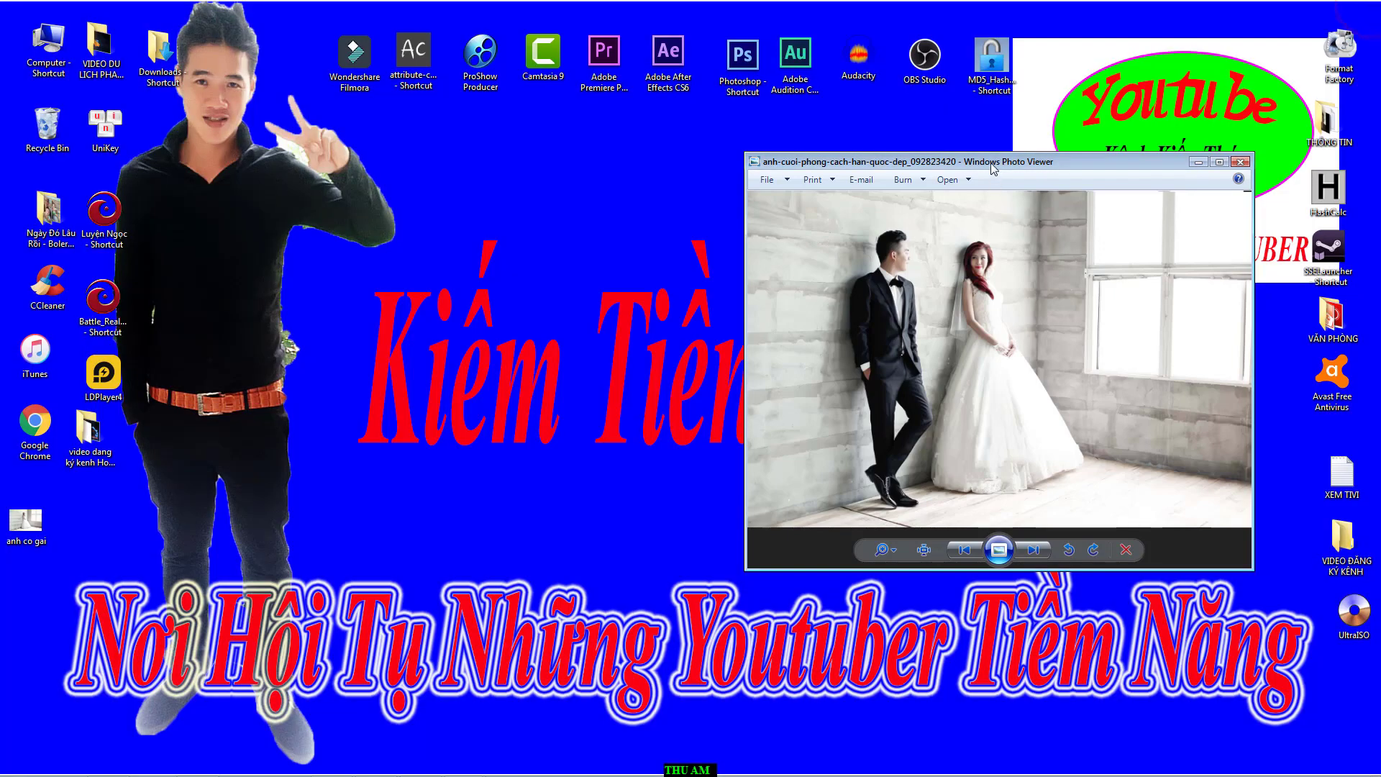
- Arrange the two photo viewer windows side by side to compare the original with the retouched picture
left_click_drag(987, 154, 340, 183)
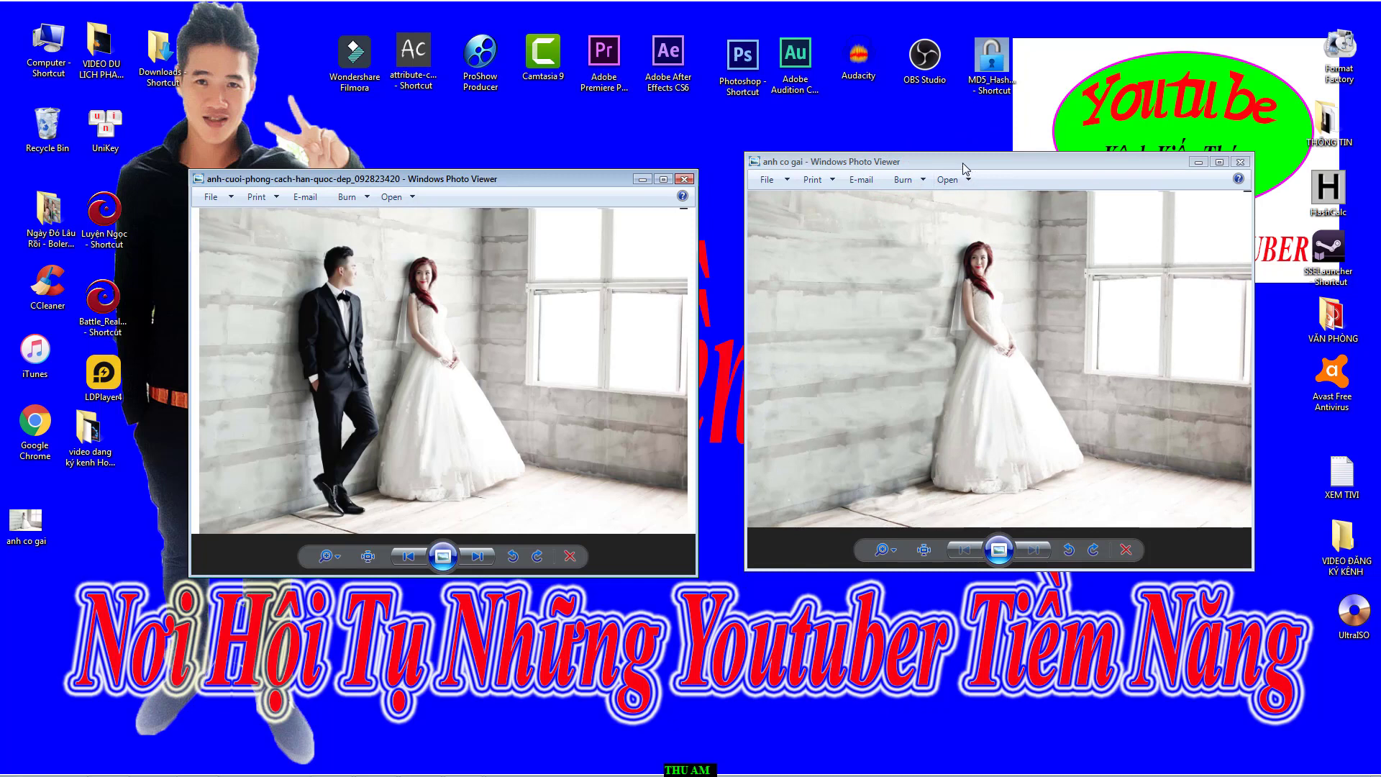
left_click_drag(963, 164, 917, 171)
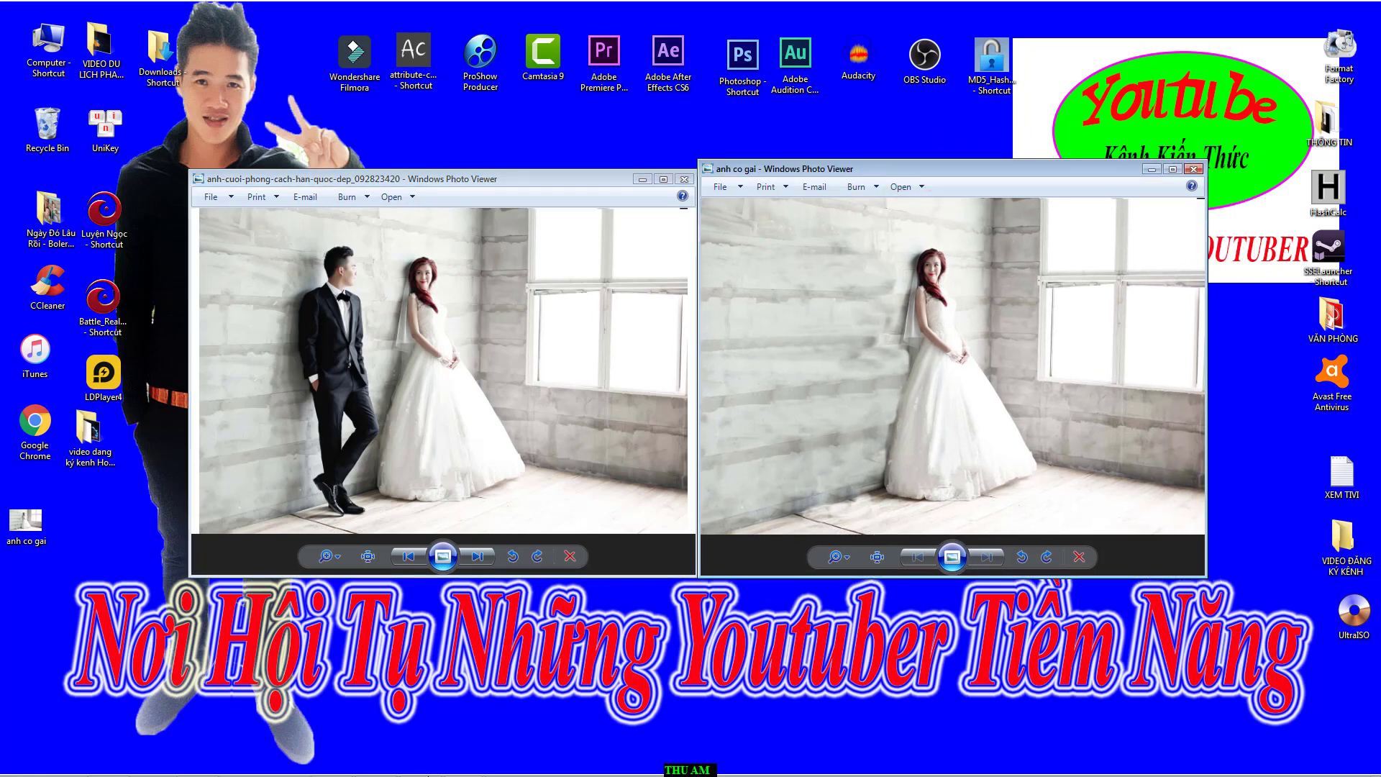
left_click_drag(484, 179, 438, 87)
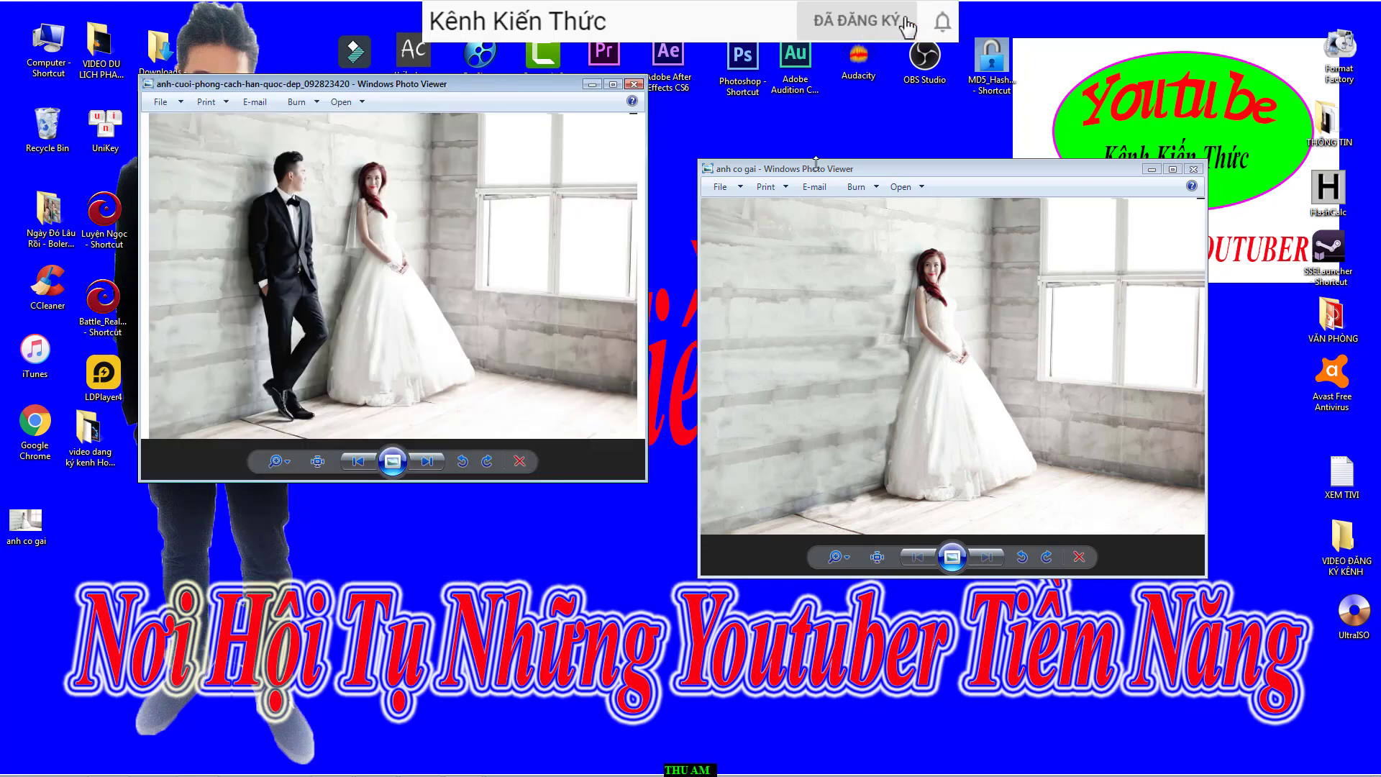
left_click_drag(797, 170, 747, 87)
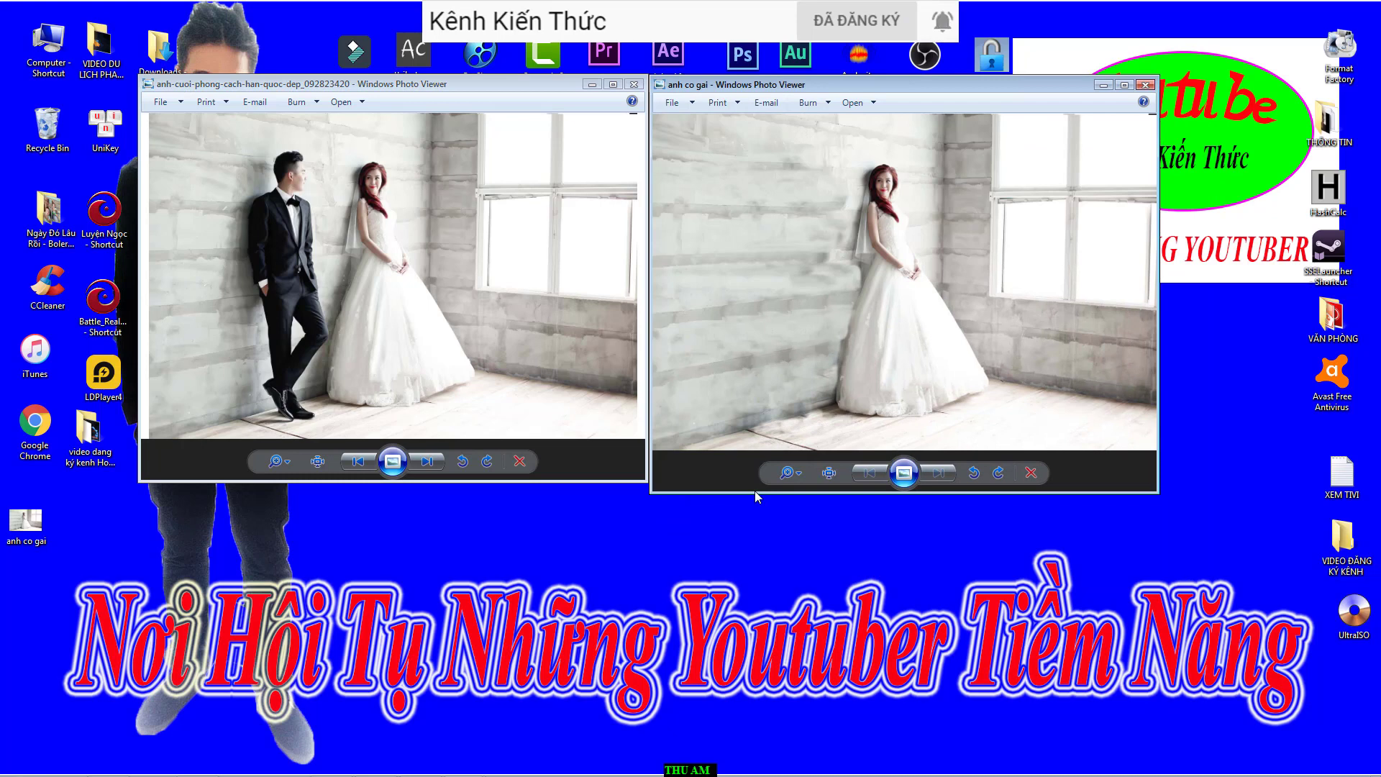